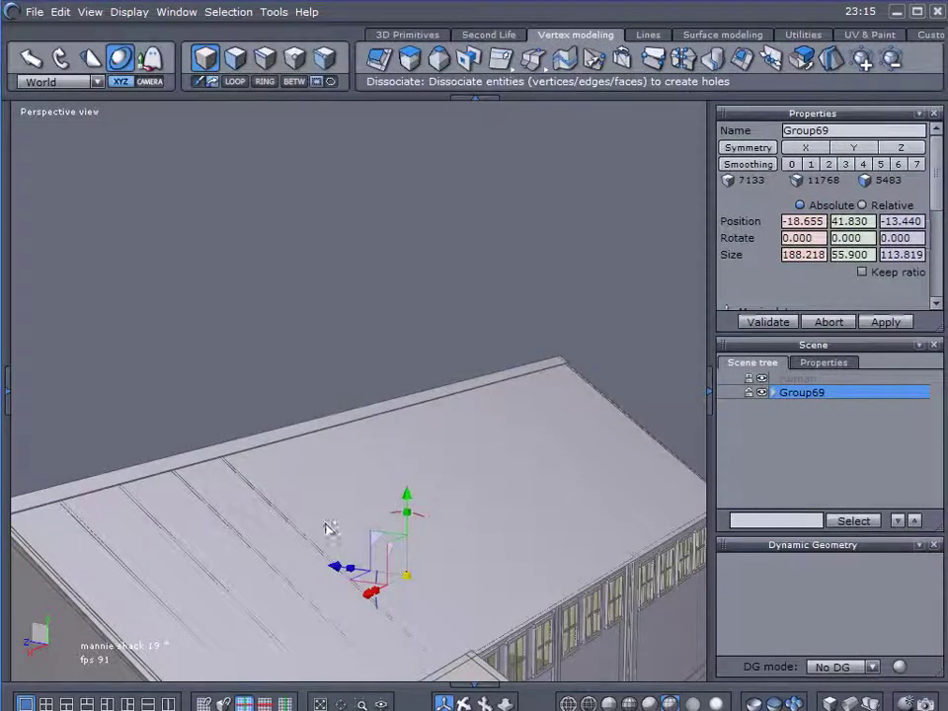
Draw a 20-point circle about 25.2 units in diameter over the main roof slope
middle_click_drag(327, 529, 444, 524)
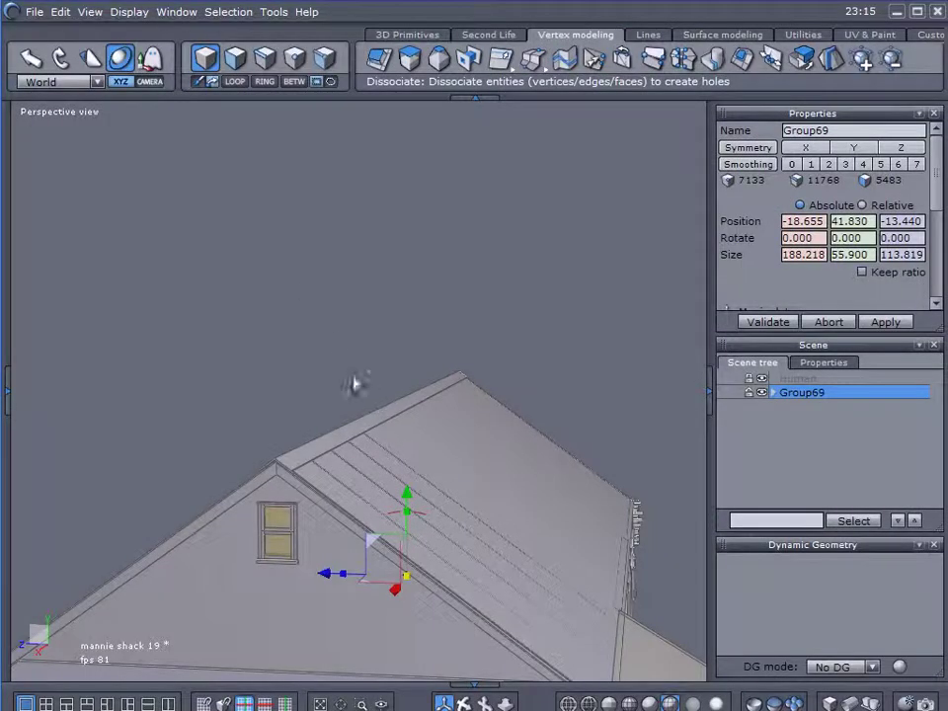
middle_click_drag(355, 385, 519, 498)
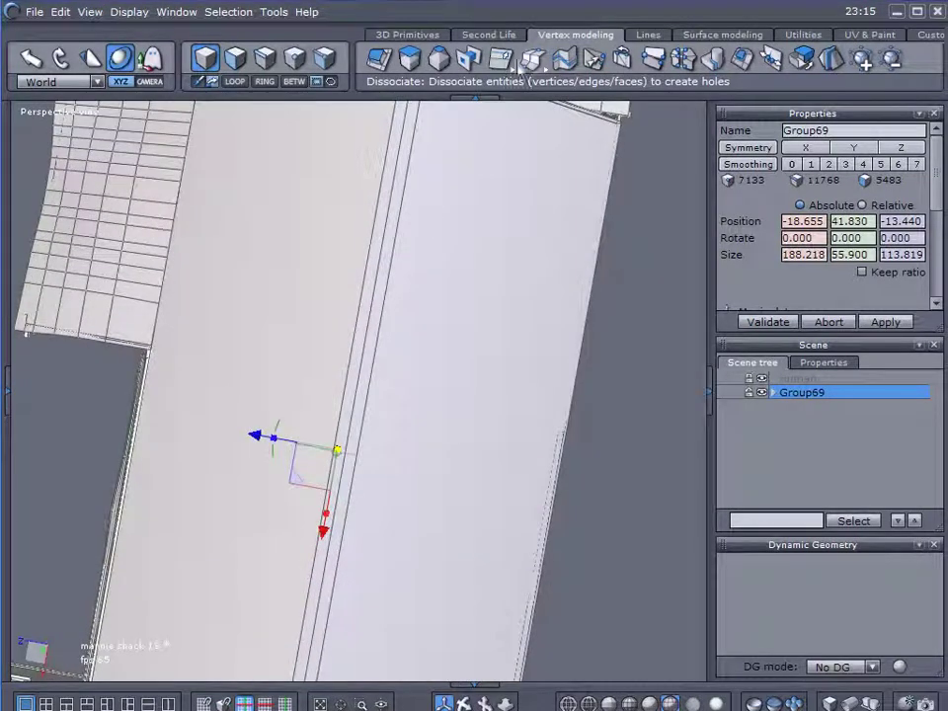
left_click(648, 35)
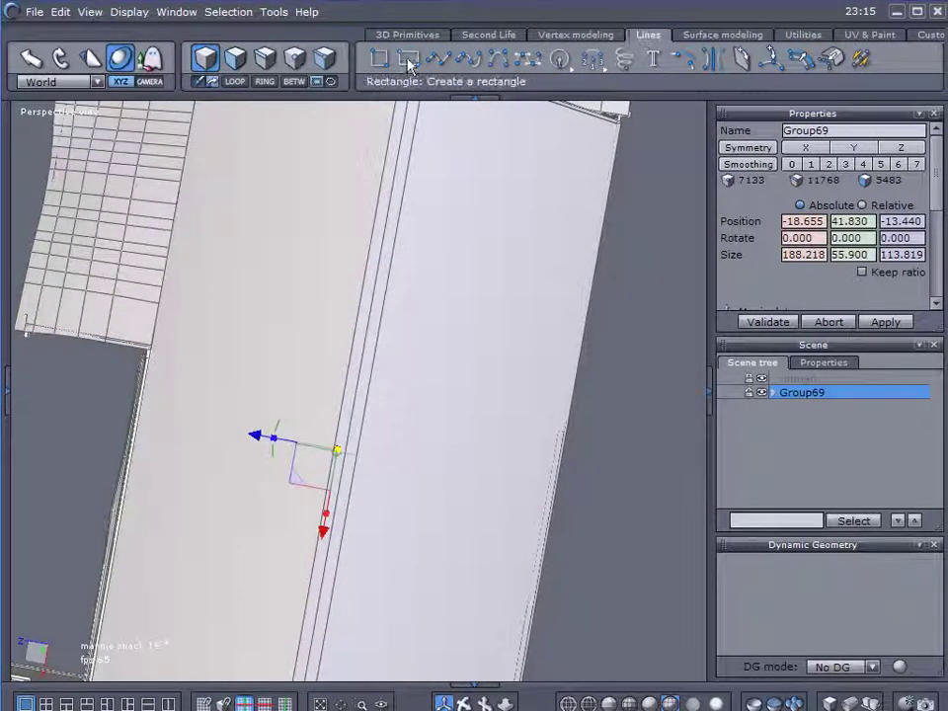
left_click(563, 61)
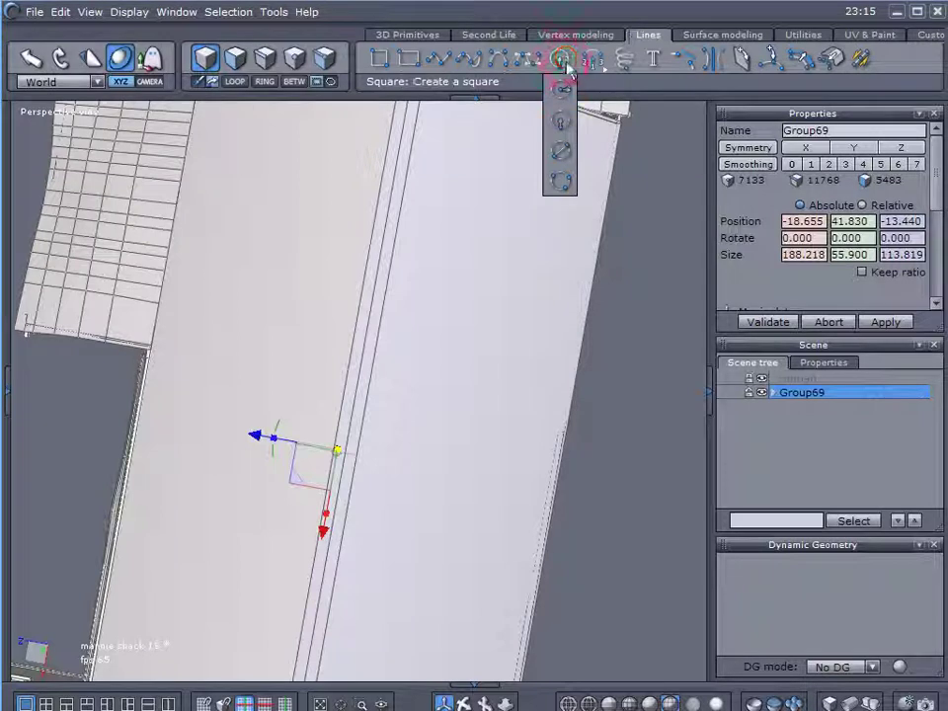
left_click(561, 120)
left_click_drag(559, 427, 669, 390)
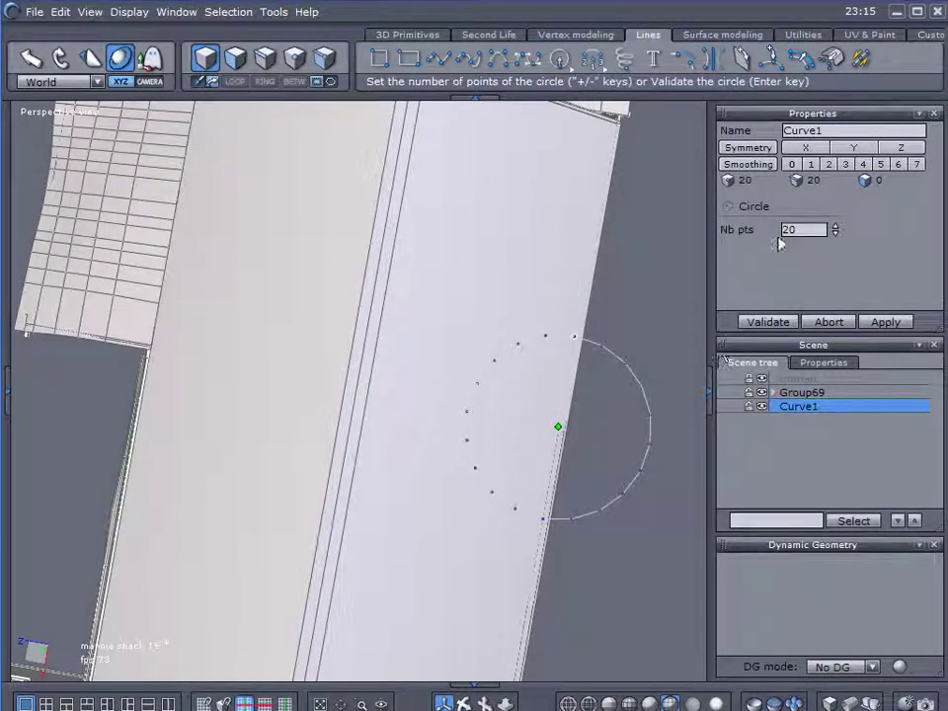
left_click(758, 322)
Fill the circle above the roof with a surface
middle_click_drag(593, 306, 511, 220)
left_click(709, 36)
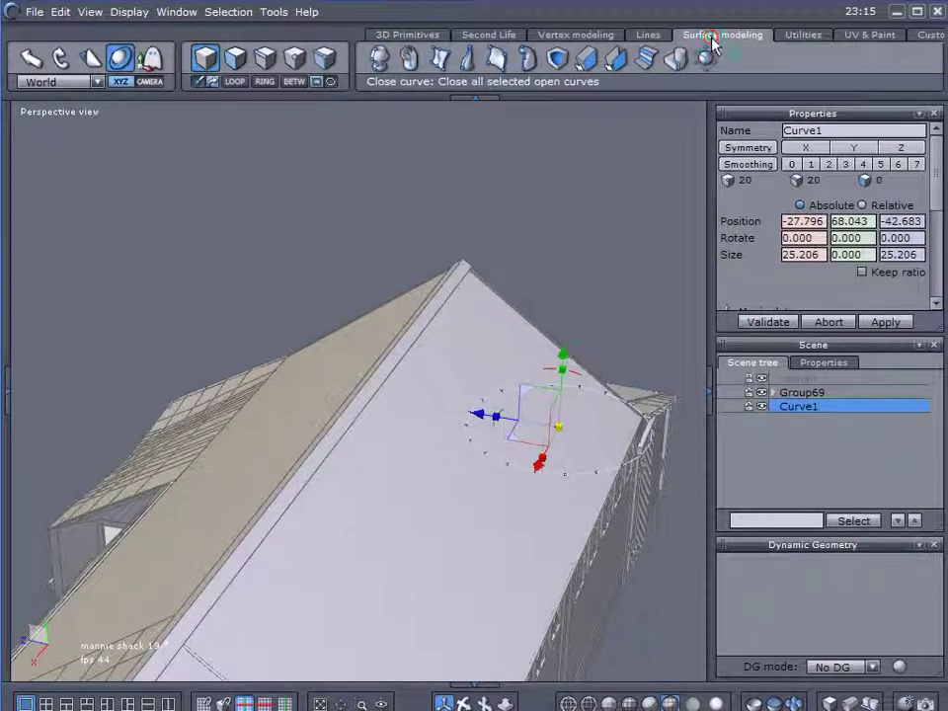
left_click(497, 57)
left_click(760, 322)
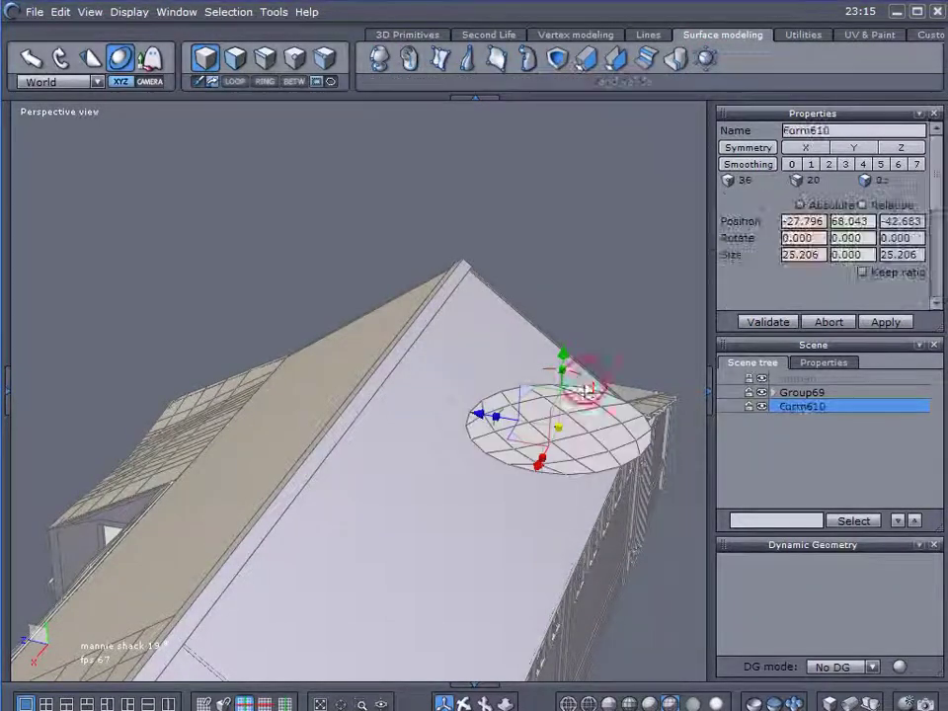
Delete all the inner edges of the filled circle to simplify it to a single face
middle_click_drag(572, 322, 366, 121)
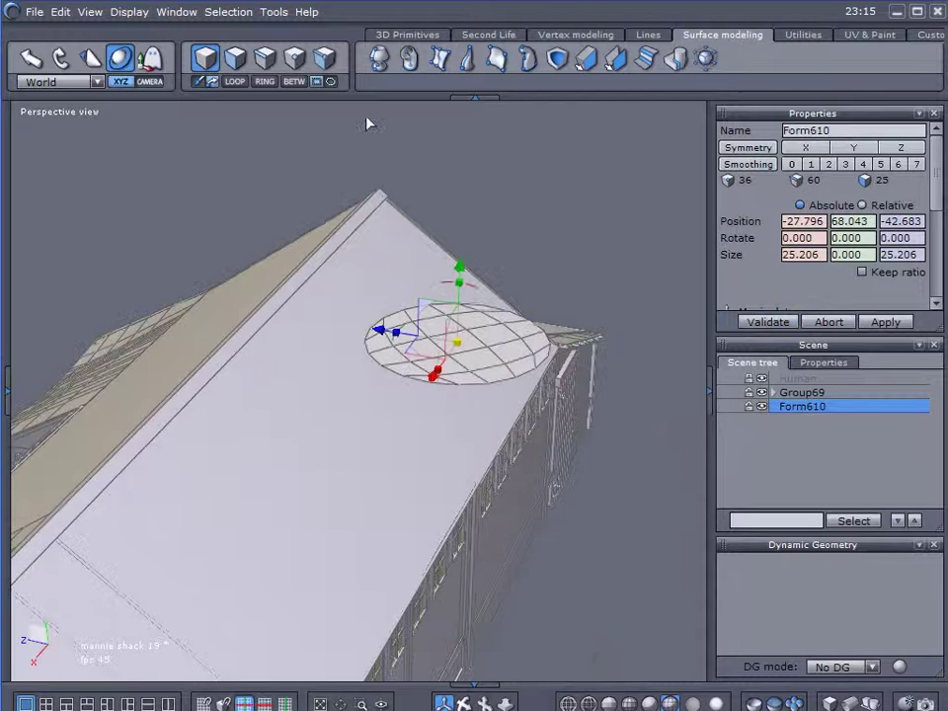
left_click(264, 58)
left_click_drag(278, 204, 642, 438)
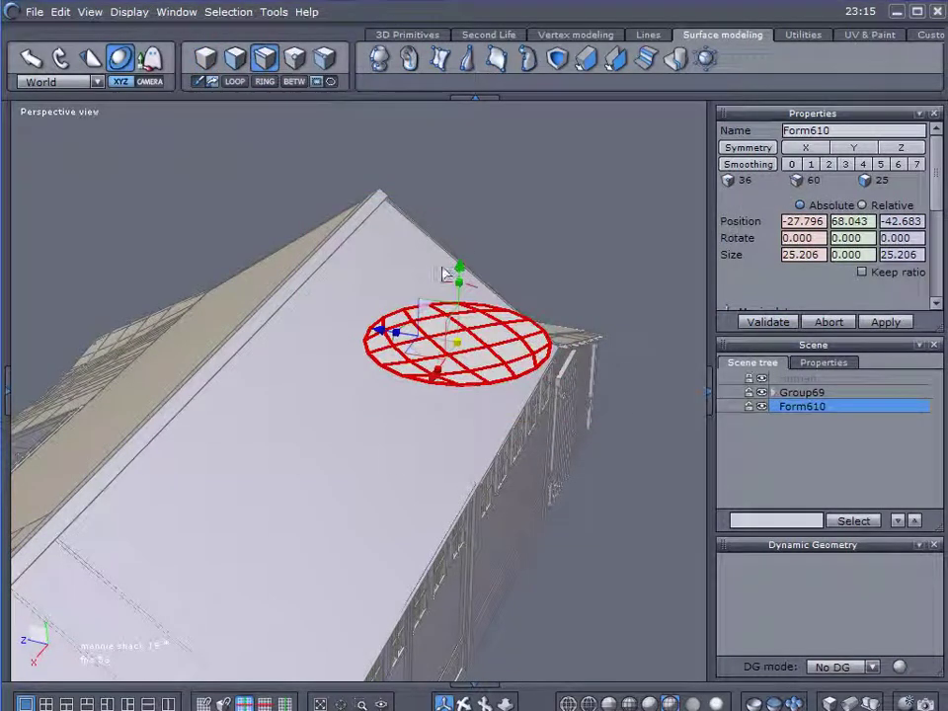
key("Delete")
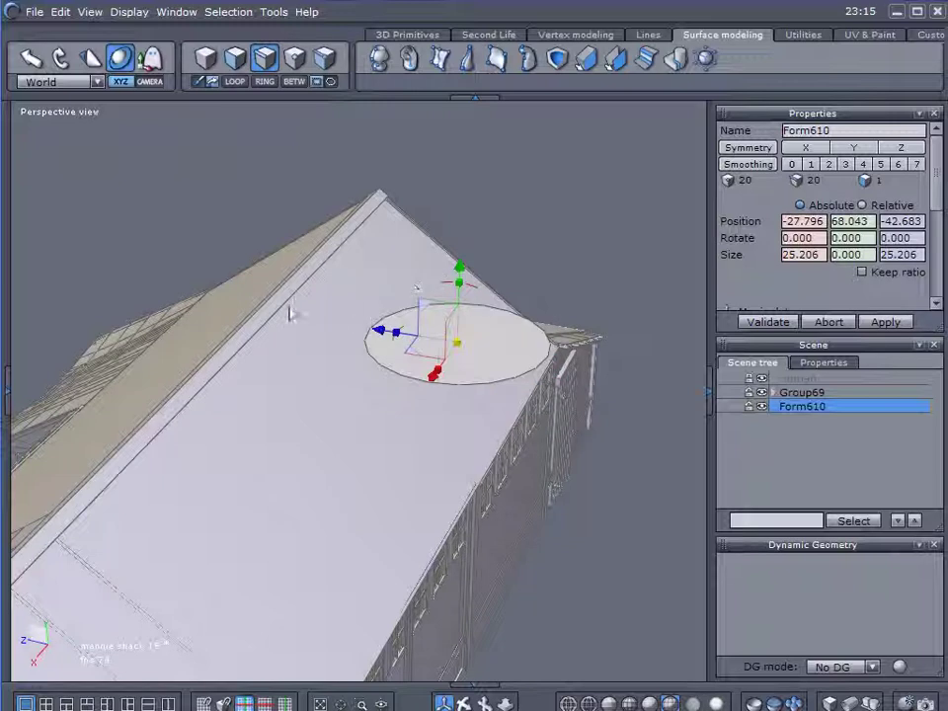
Scale the disc down to about 9.2 units across and move it to about Y 63.5, Z -30.4 above the roof slope
middle_click_drag(284, 376, 442, 367)
left_click_drag(457, 346, 313, 345)
middle_click_drag(313, 345, 417, 312)
left_click_drag(417, 312, 332, 335)
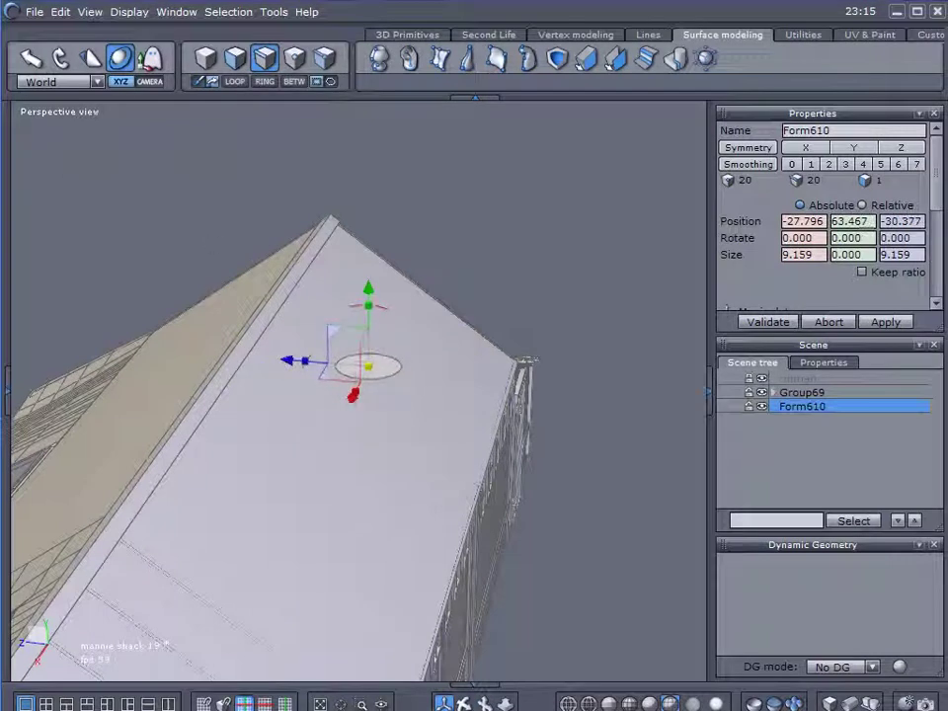
Lay the disc flat on the main roof slope, using its face as reference and the roof facet as destination
mouse_move(17, 124)
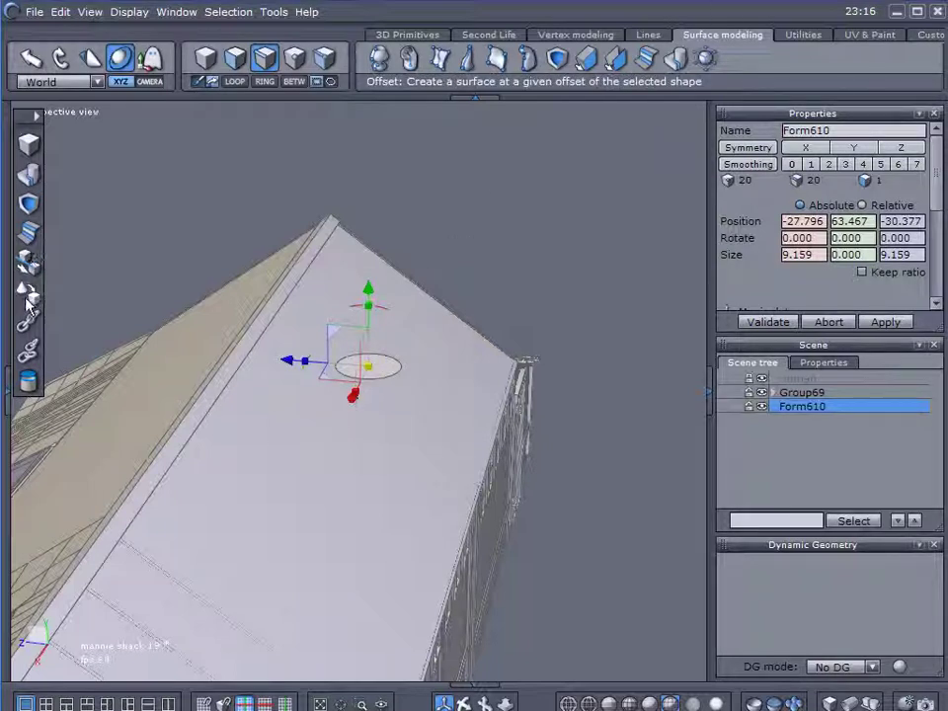
left_click(27, 231)
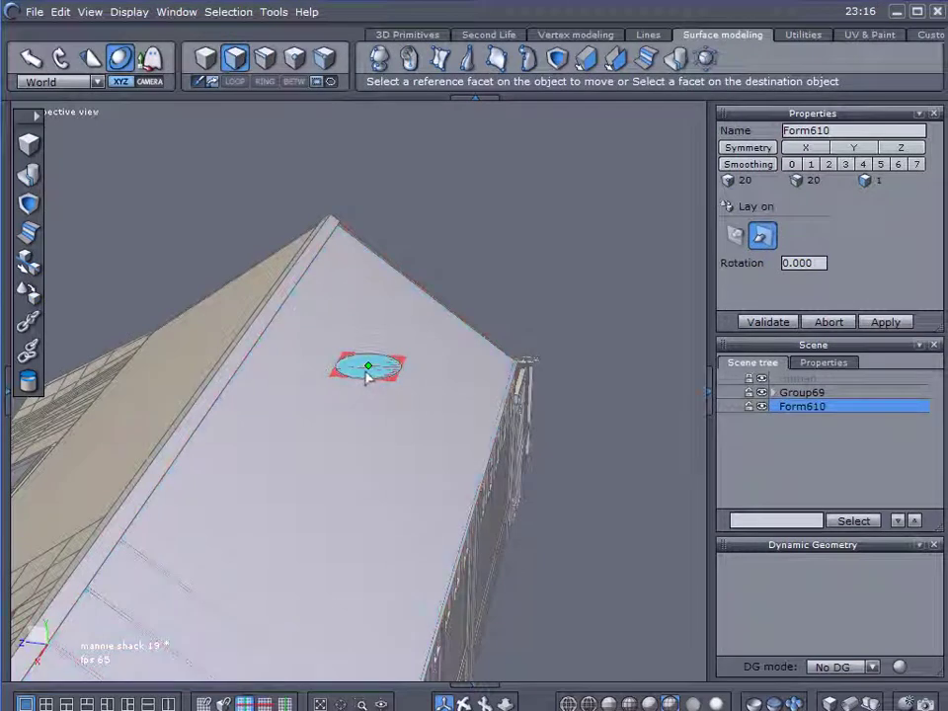
left_click(366, 376)
left_click(445, 378)
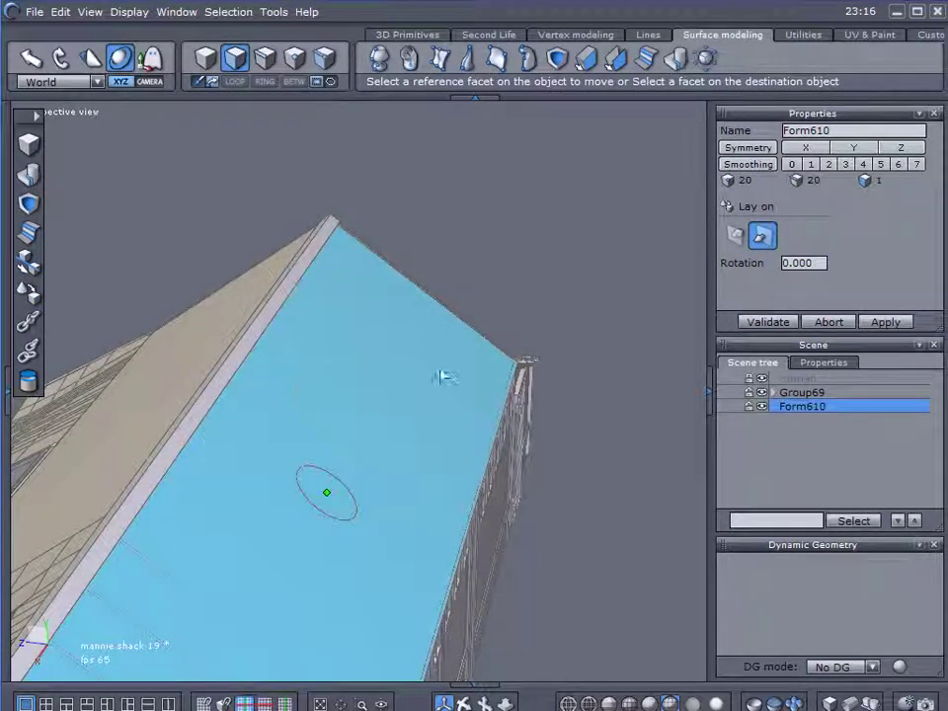
left_click(765, 322)
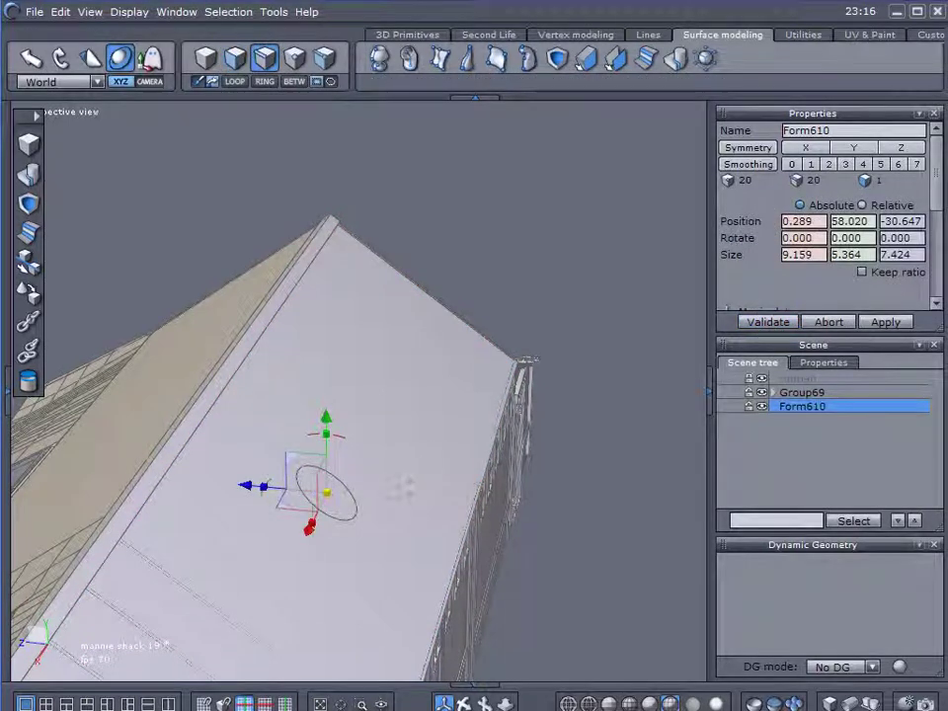
Start a Sweep/Extrude profile from the disc on the roof slope
middle_click_drag(414, 484, 521, 419)
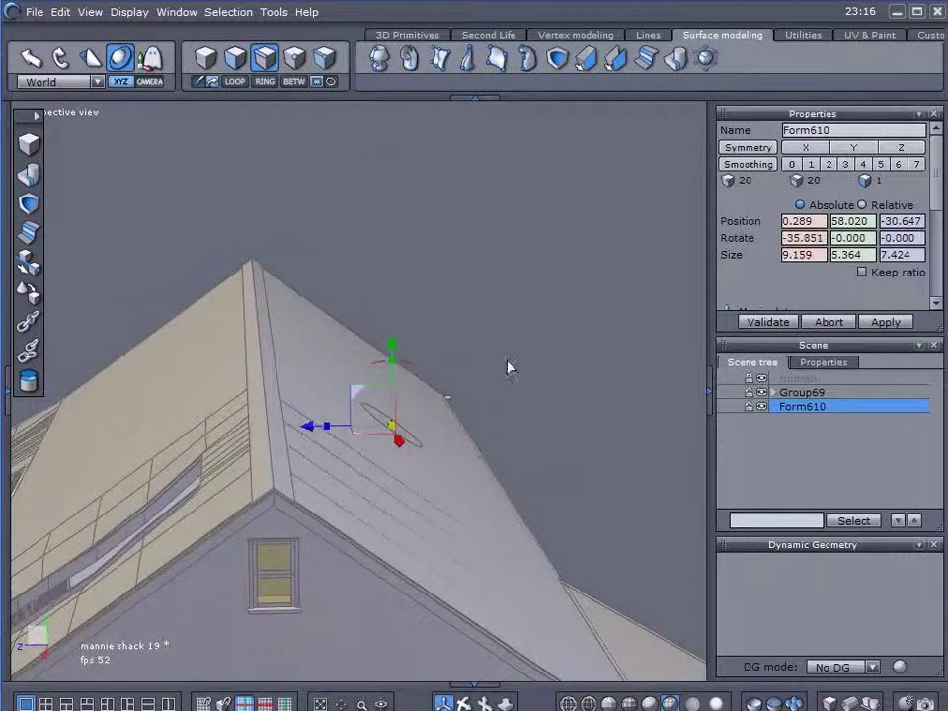
middle_click_drag(464, 410, 330, 432)
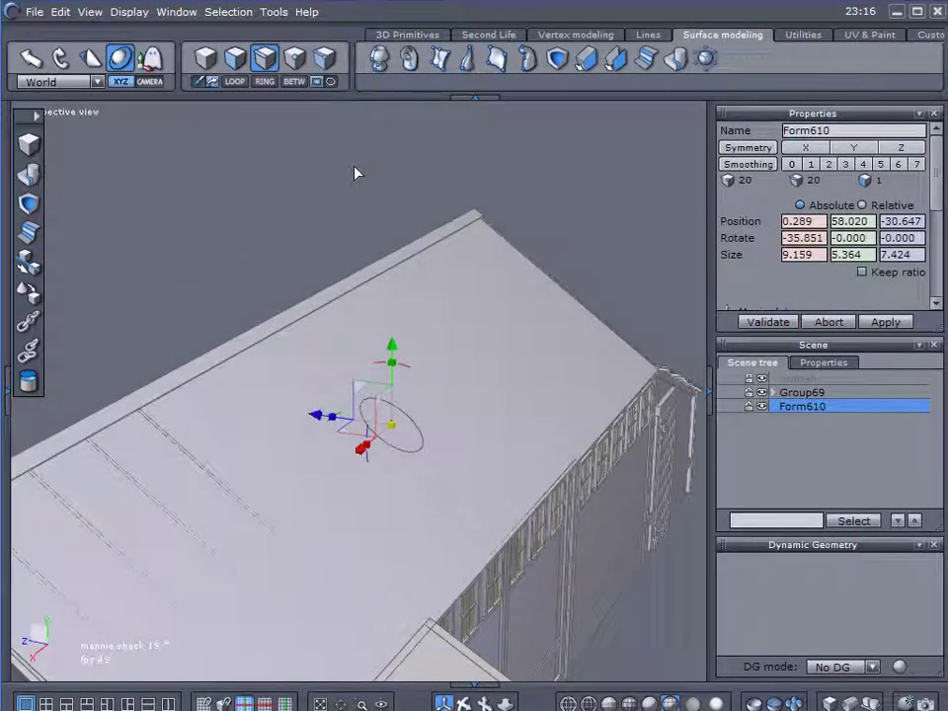
left_click(561, 35)
left_click(409, 61)
middle_click_drag(308, 351, 393, 363)
scroll(394, 406, "up", 5)
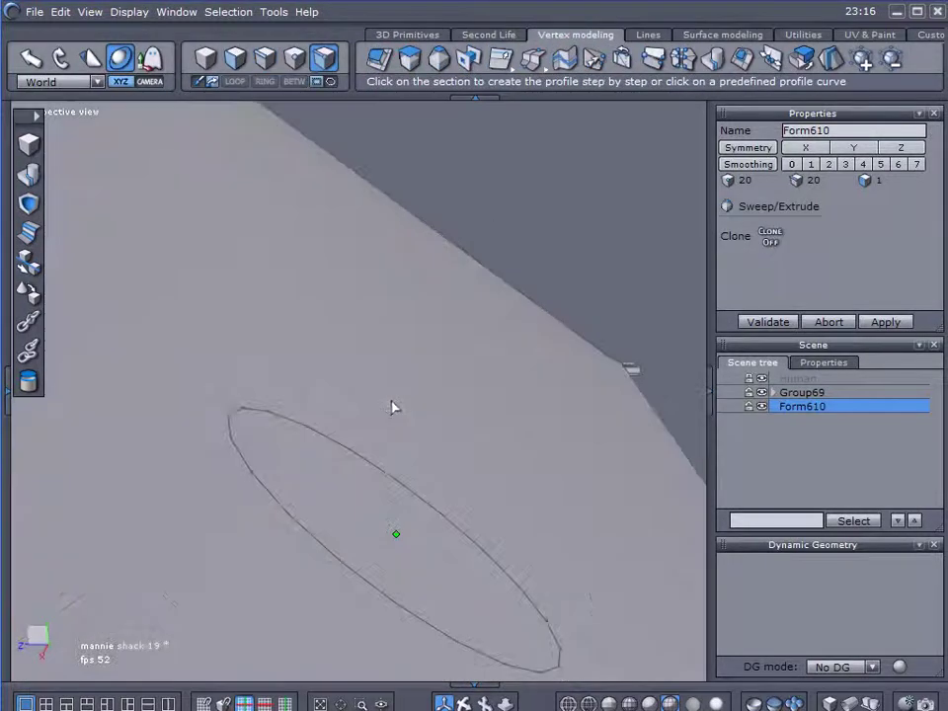
scroll(400, 423, "down", 4)
middle_click_drag(402, 425, 353, 485)
left_click(398, 435)
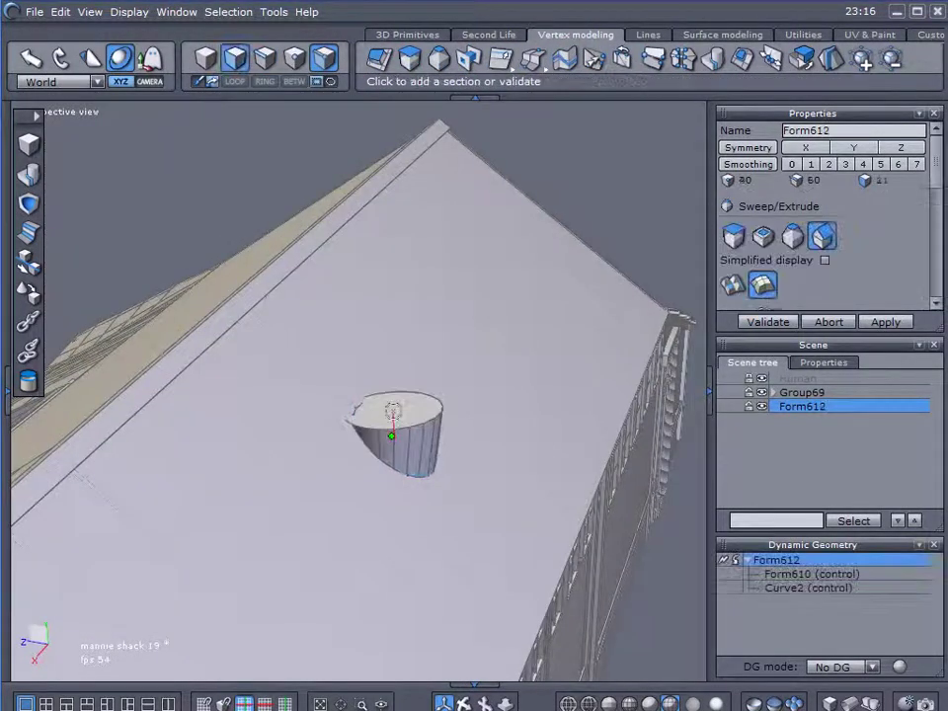
Sweep the disc out of the roof in five sections, curving it upward into a bent pipe with a nearly level top
middle_click_drag(398, 435, 484, 389)
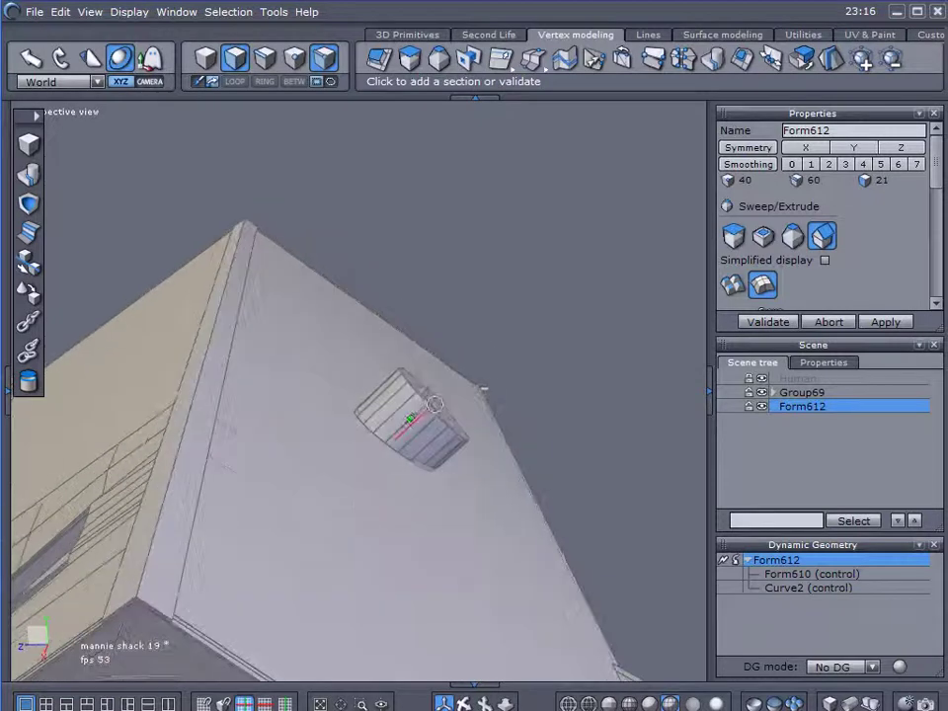
key("space")
key("space")
key("space")
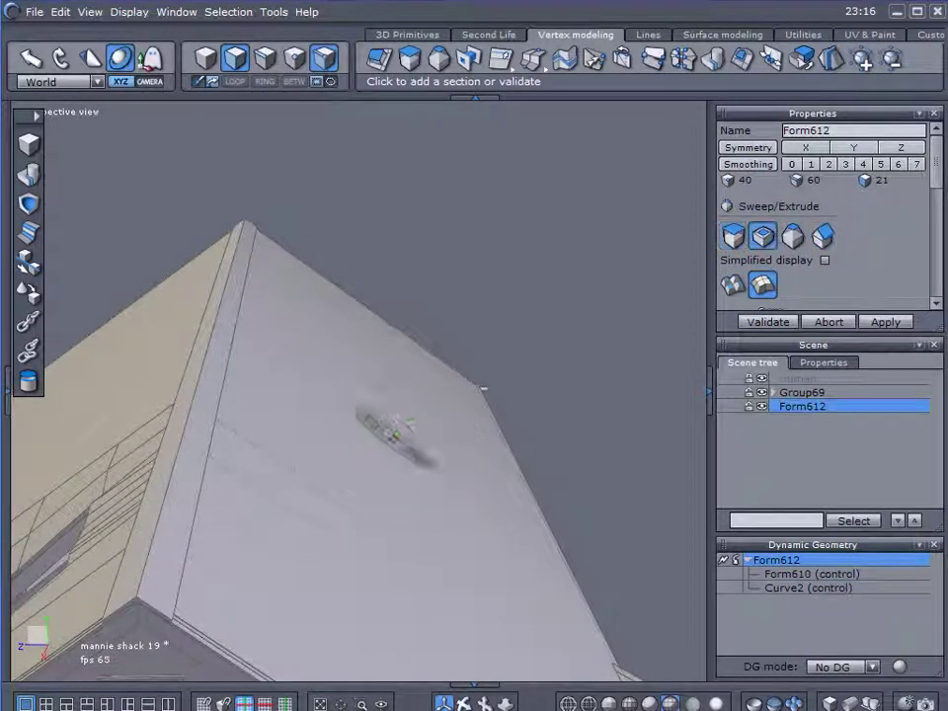
key("space")
scroll(403, 435, "up", 3)
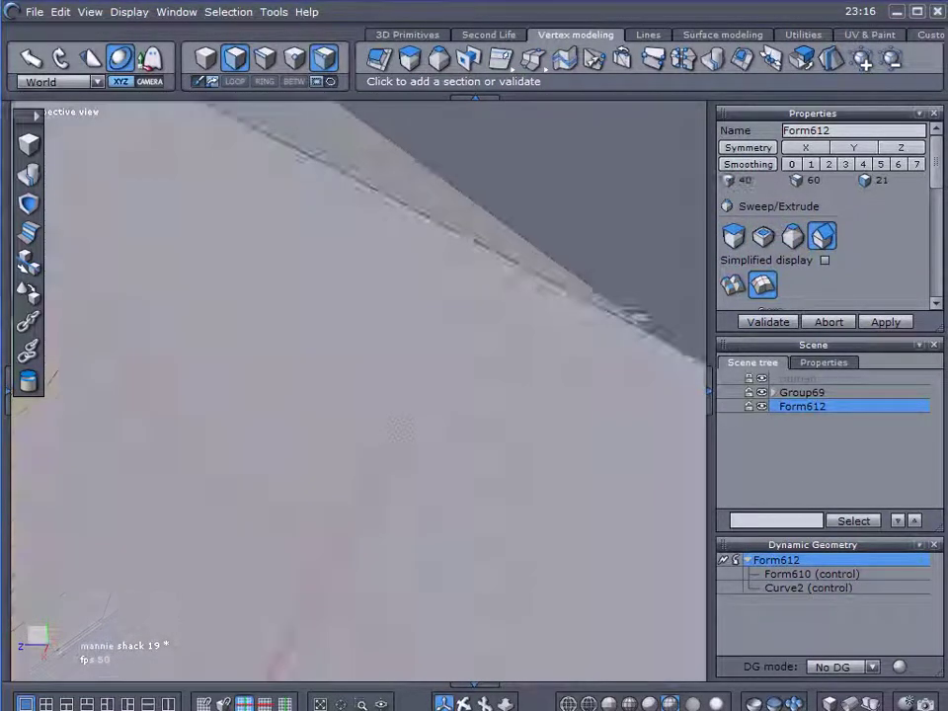
scroll(405, 435, "down", 2)
scroll(405, 435, "up", 2)
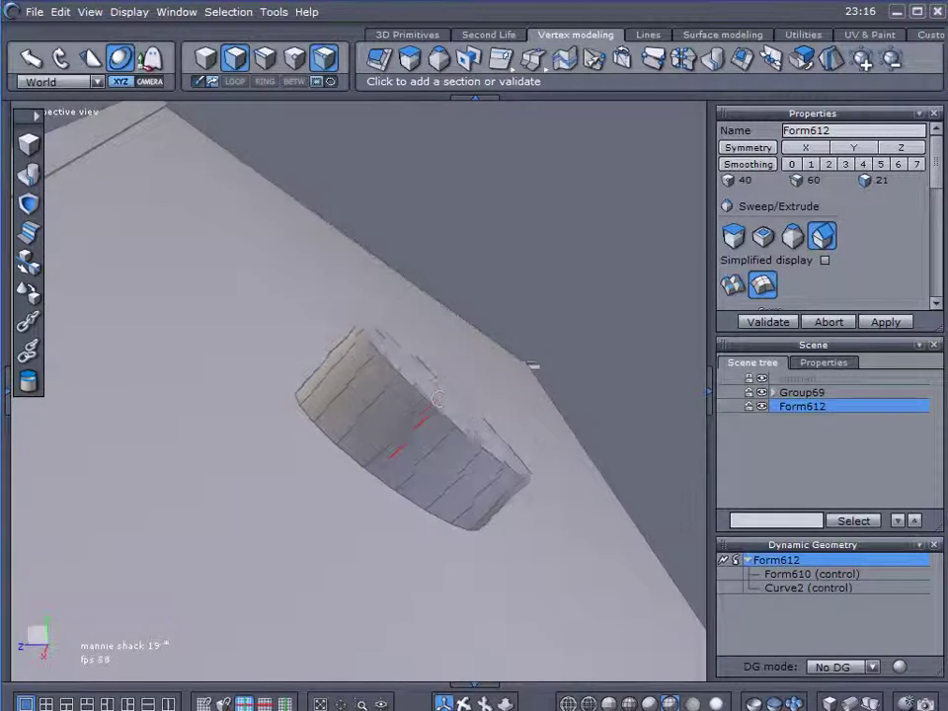
key("space")
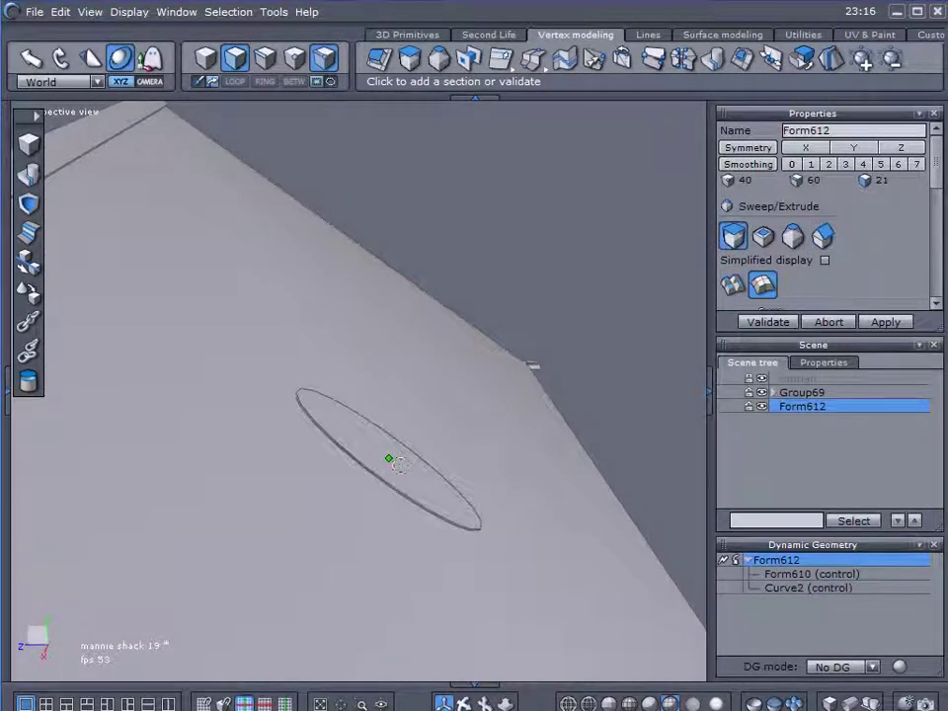
key("Tab")
key("Tab")
key("Tab")
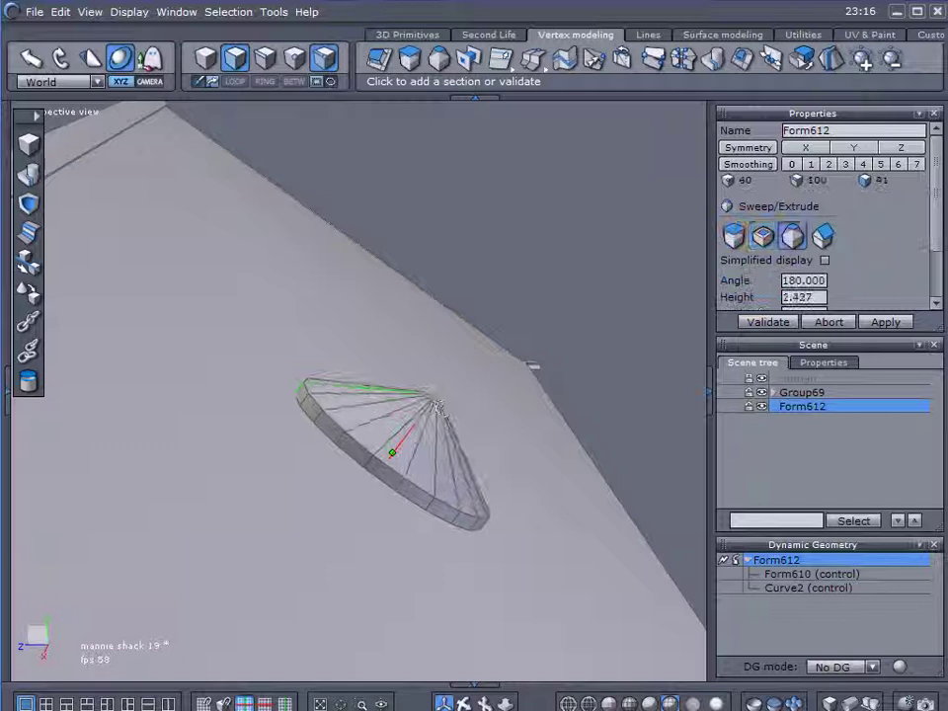
left_click_drag(405, 447, 687, 326)
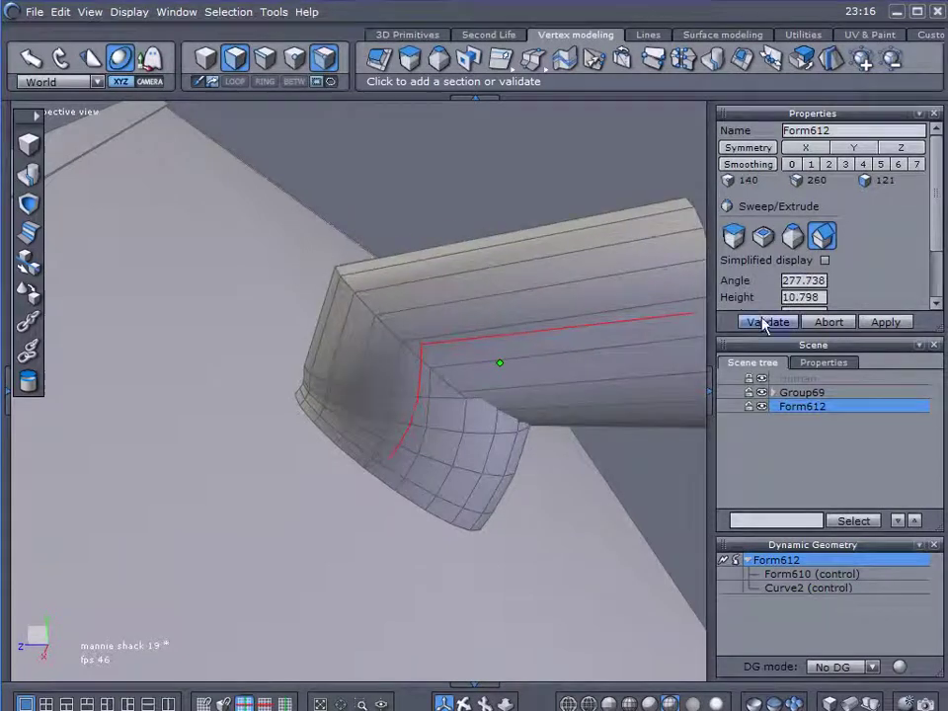
left_click(767, 324)
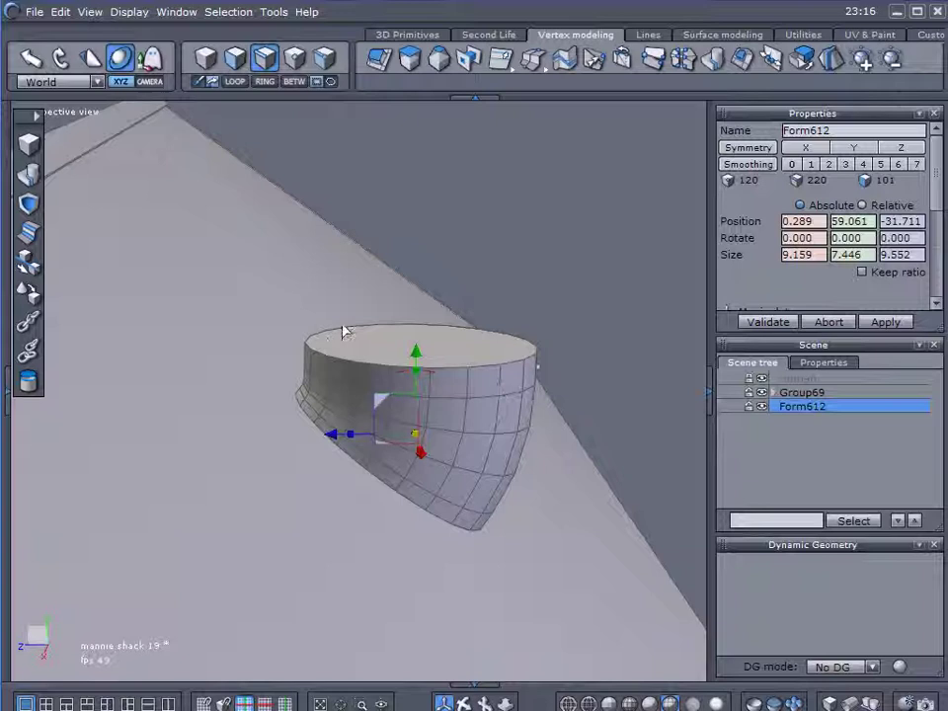
Flatten the edge loop around the pipe's top by setting its Y size to 0
left_click(452, 373)
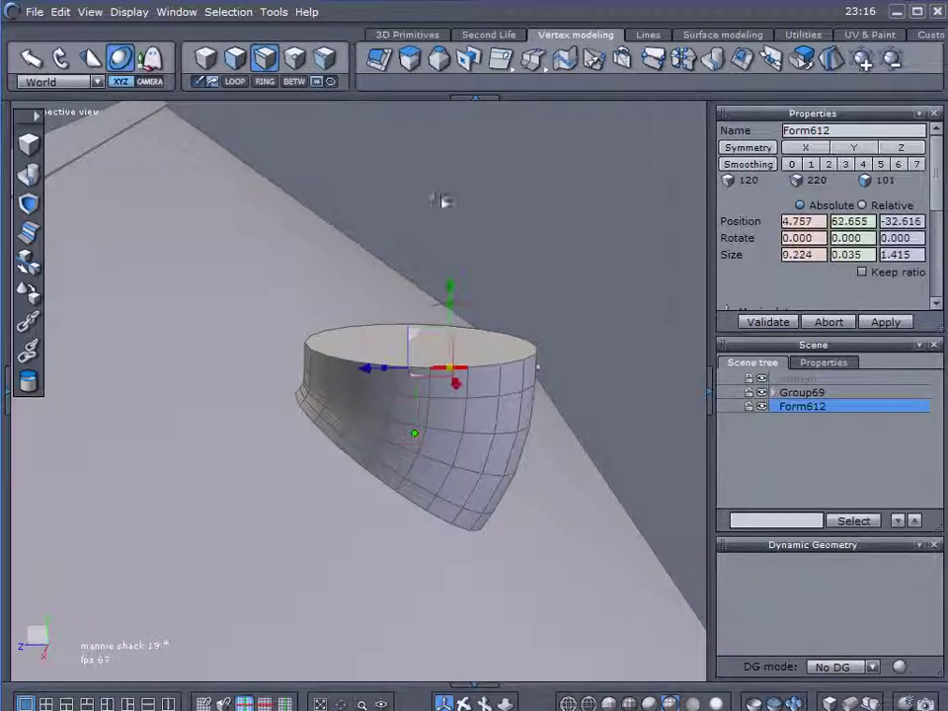
left_click(234, 83)
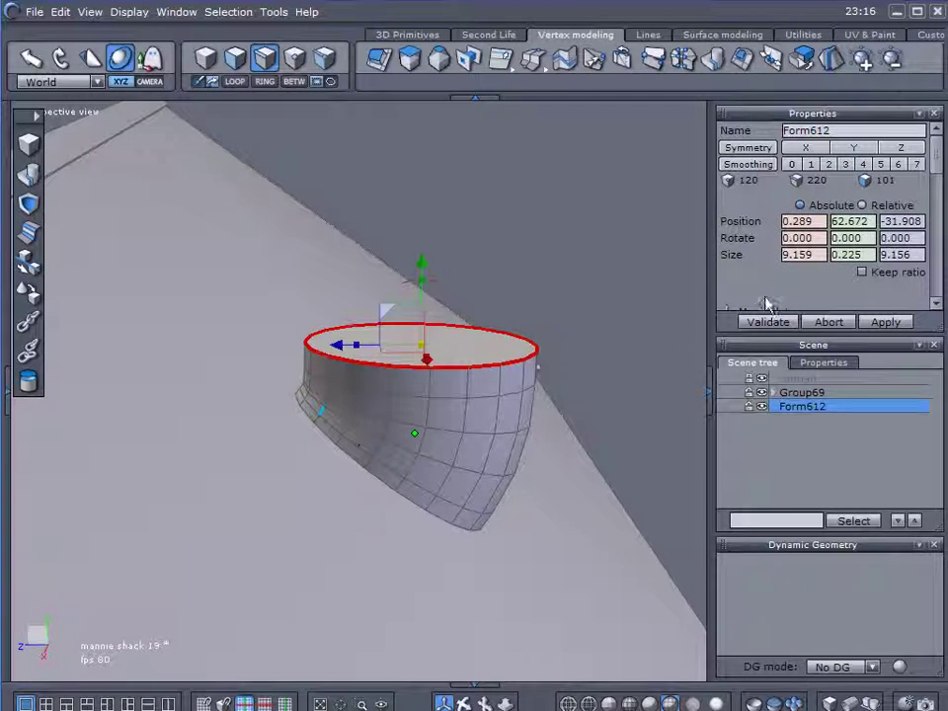
double_click(864, 254)
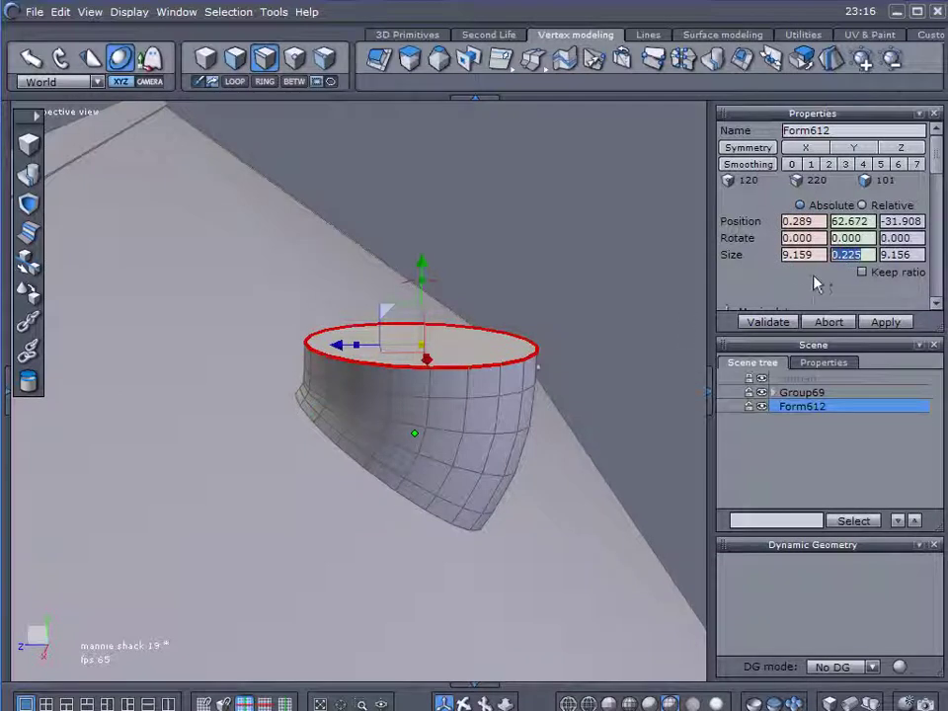
type("0")
key("Return")
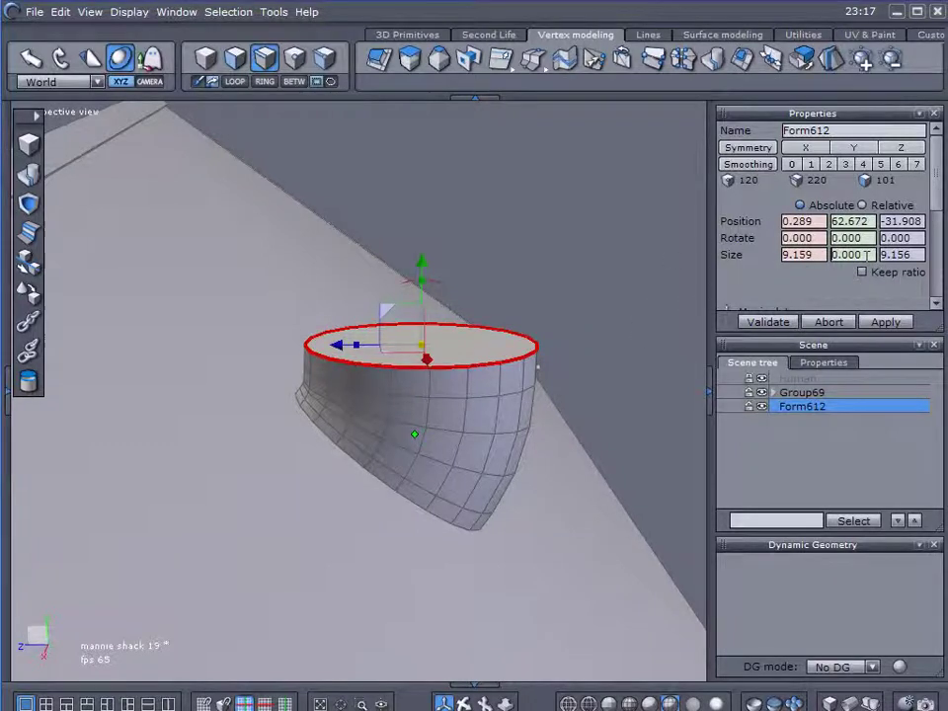
Extract a curve from the selected edge loop around the pipe's top and hide the shack group
middle_click_drag(624, 356, 257, 311)
scroll(550, 319, "down", 5)
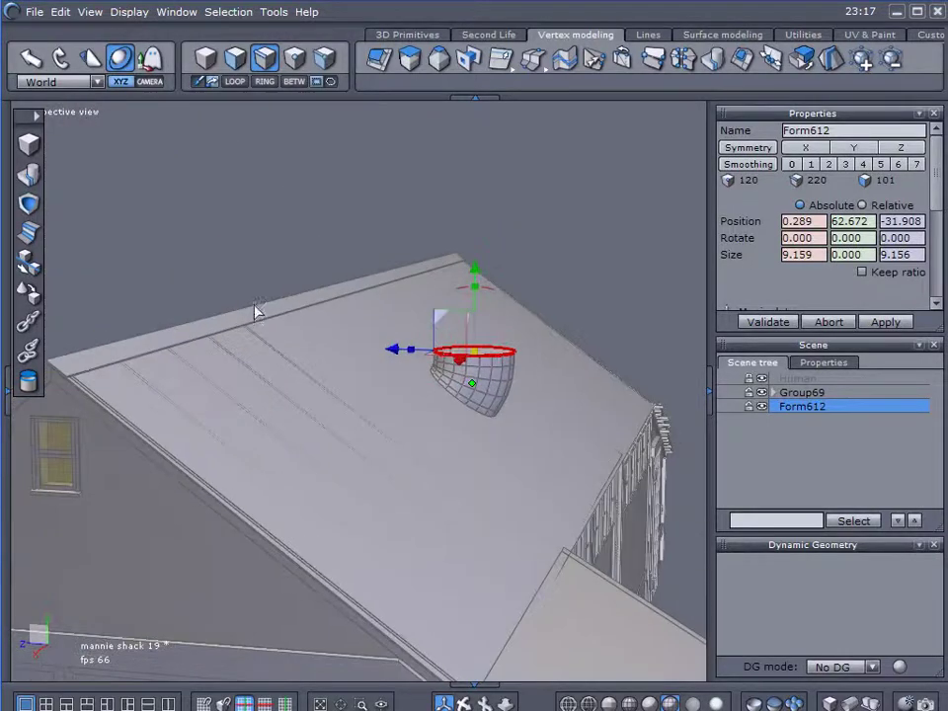
middle_click_drag(447, 364, 377, 391)
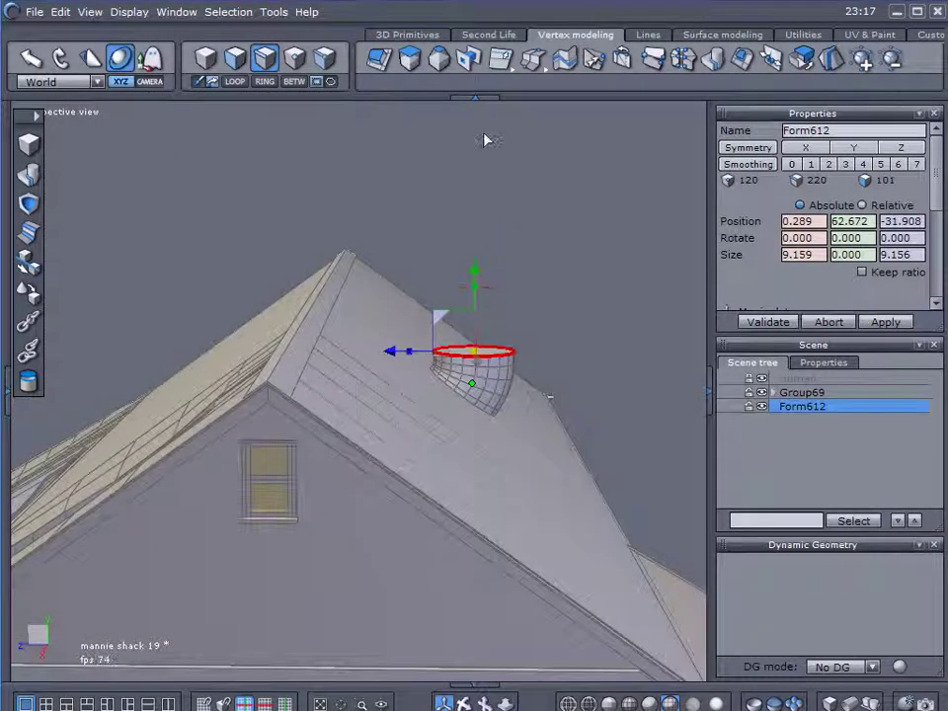
left_click(648, 34)
middle_click_drag(525, 269, 461, 341)
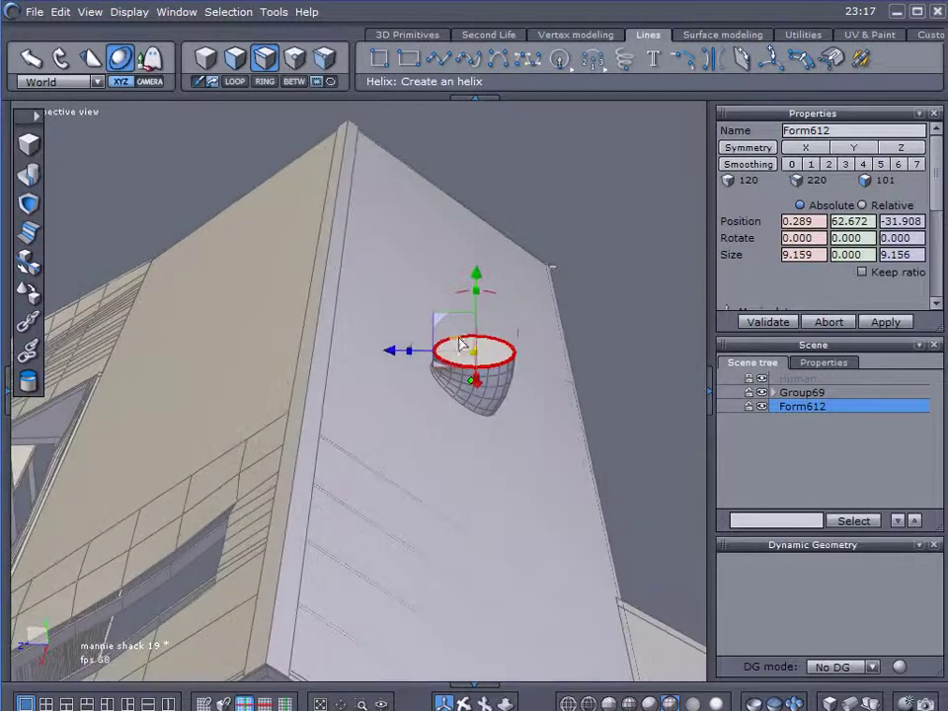
scroll(464, 342, "up", 5)
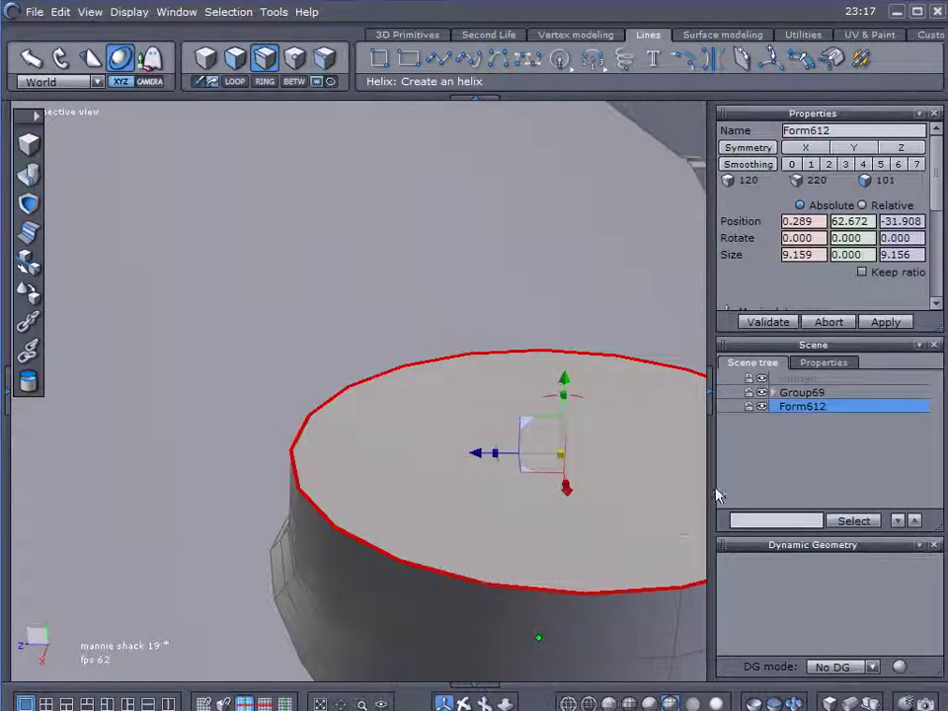
middle_click_drag(383, 381, 363, 376)
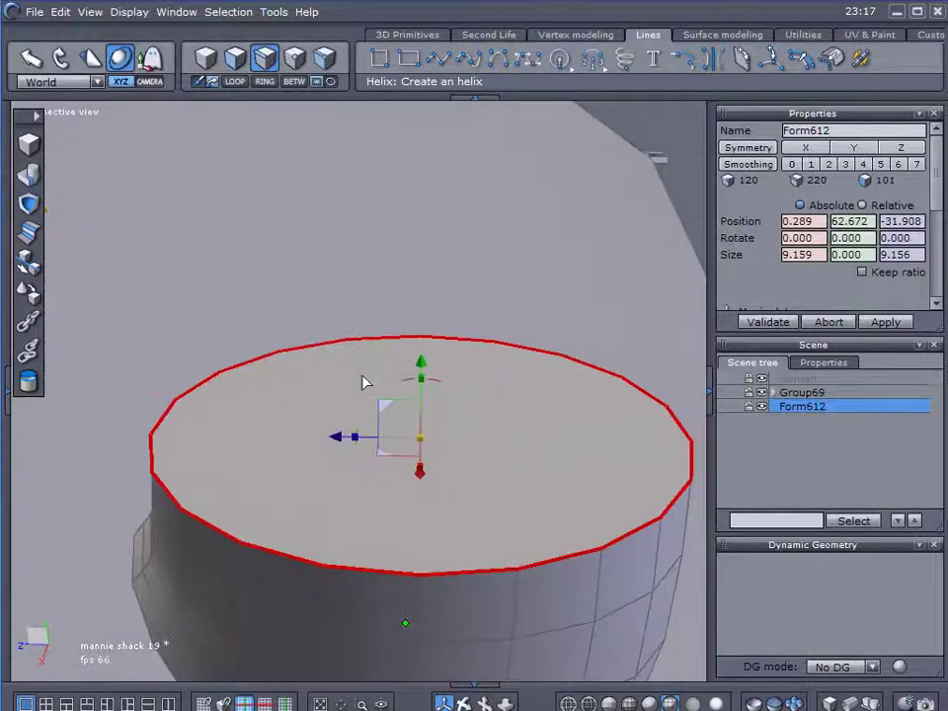
left_click(833, 63)
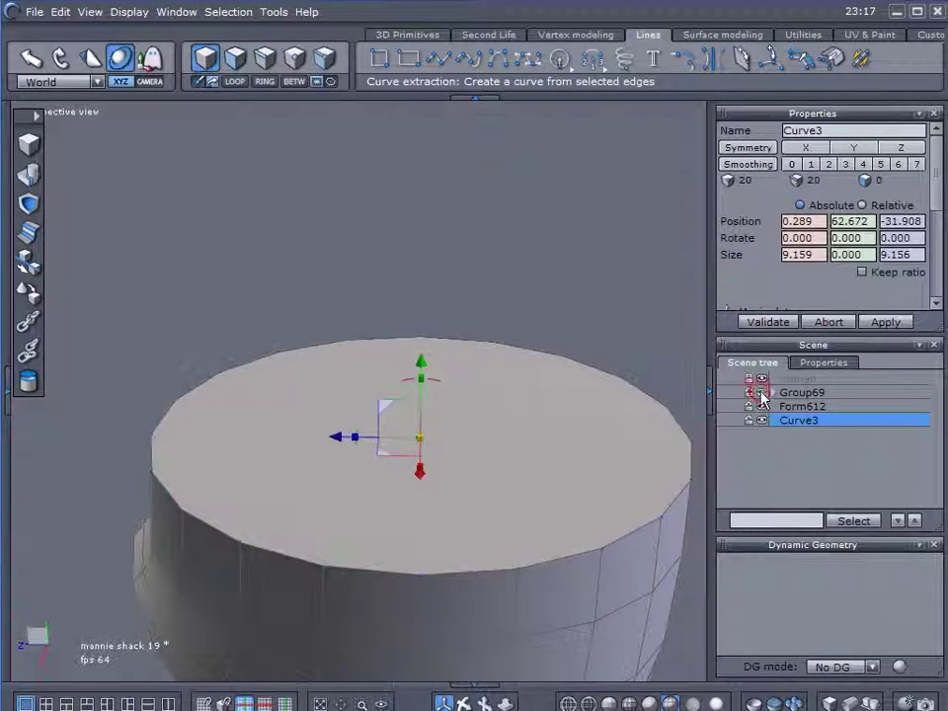
left_click(761, 406)
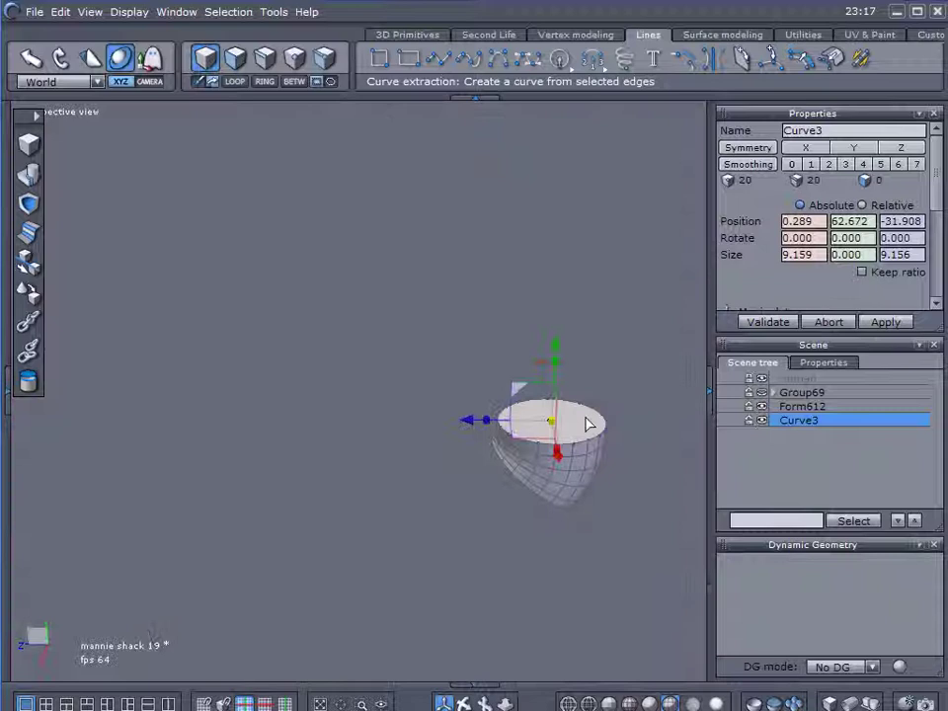
left_click_drag(554, 341, 570, 289)
middle_click_drag(572, 291, 514, 287)
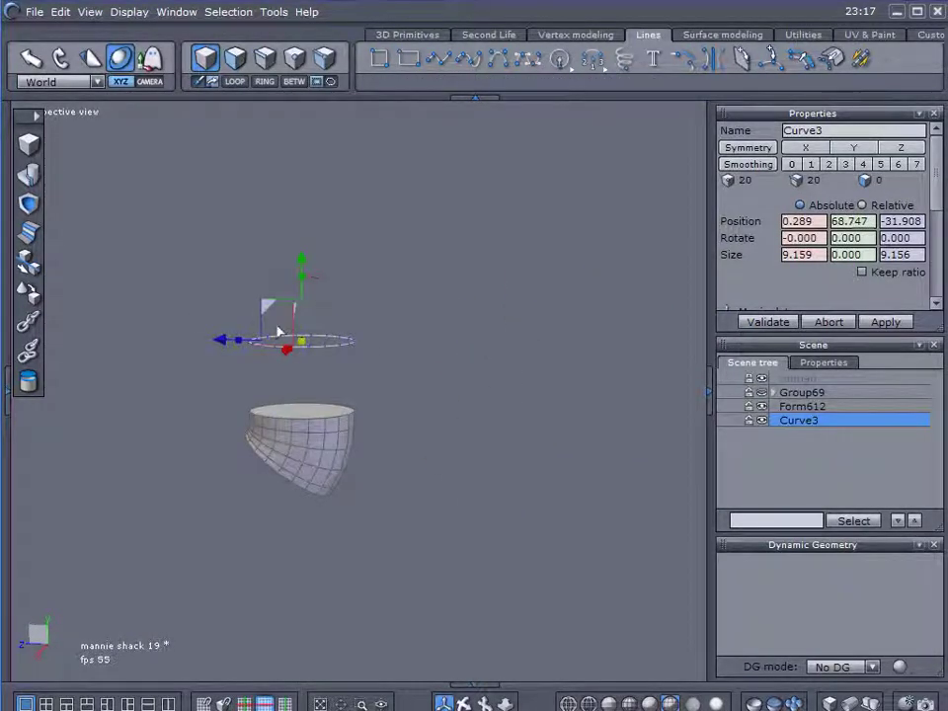
key("ctrl+z")
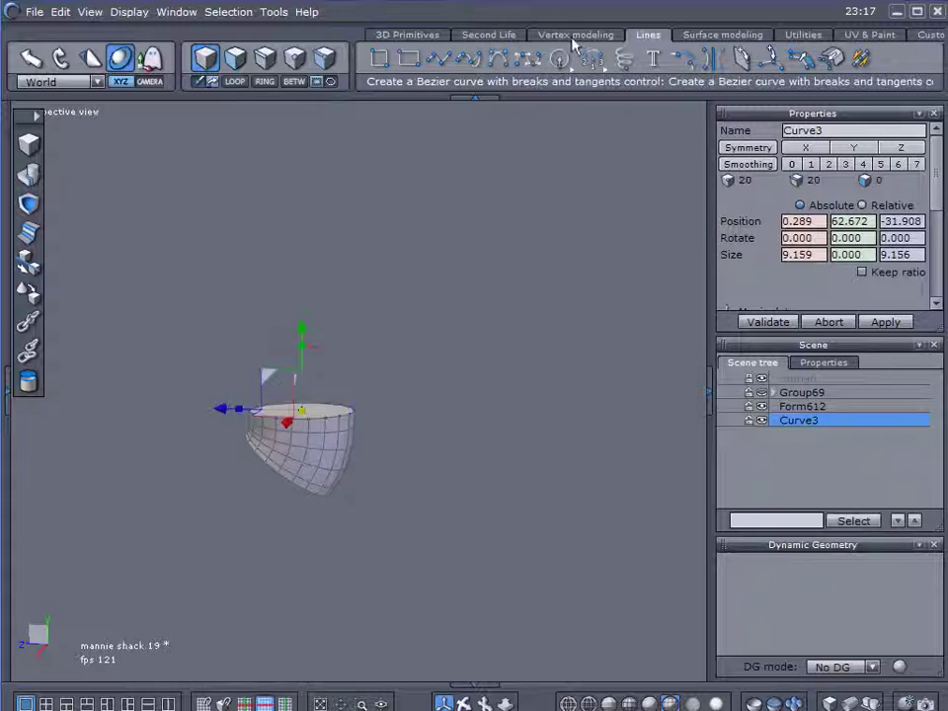
Sweep the extracted curve straight up from the pipe's top into an open round tube about 11.6 high
left_click(576, 36)
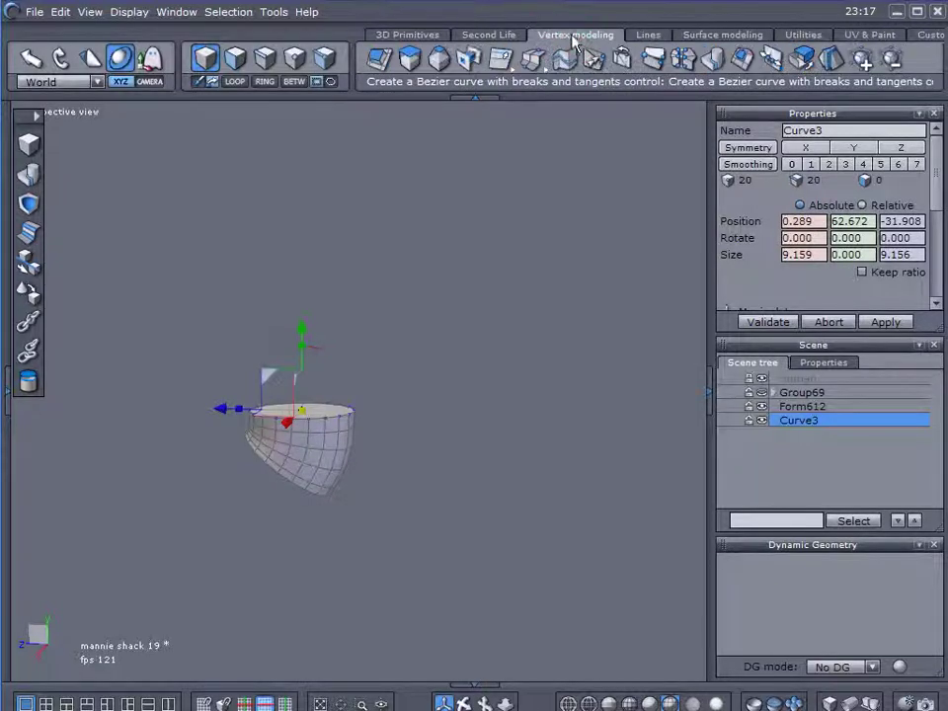
left_click(410, 59)
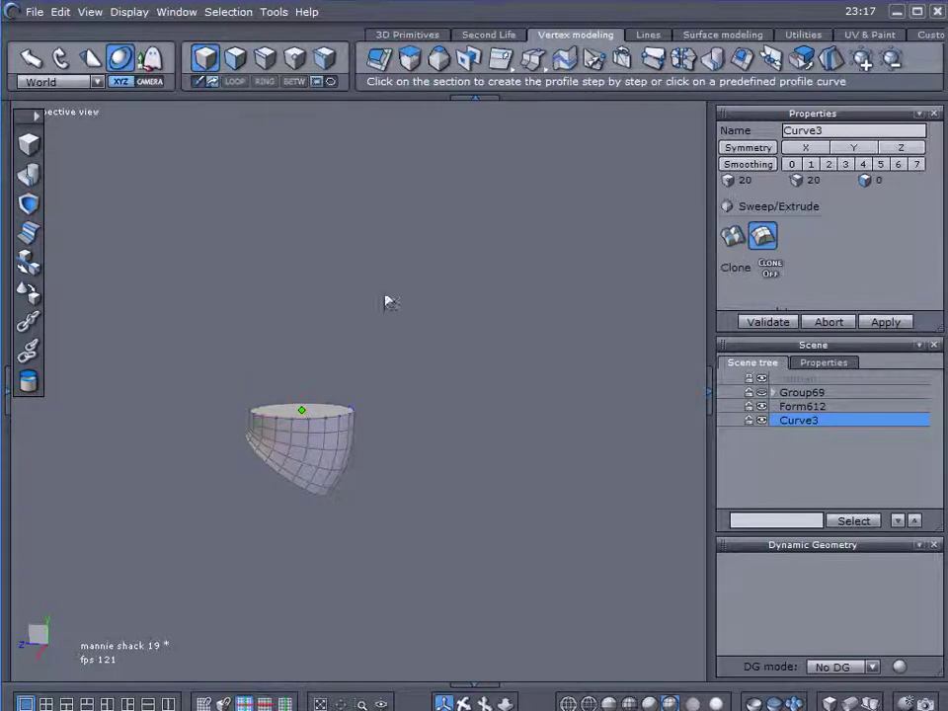
left_click(352, 413)
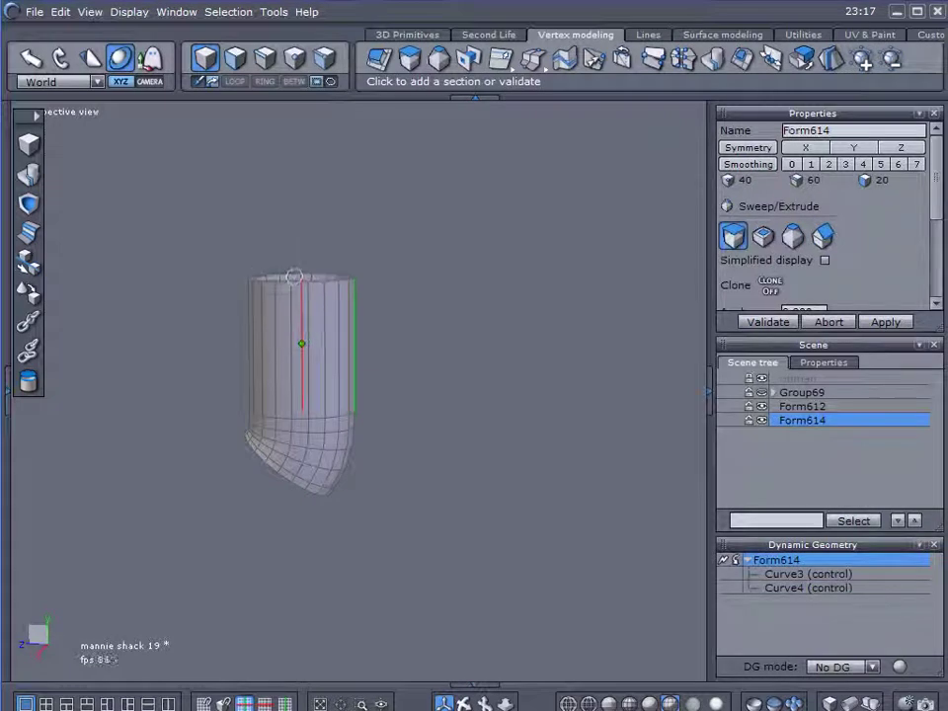
left_click(770, 323)
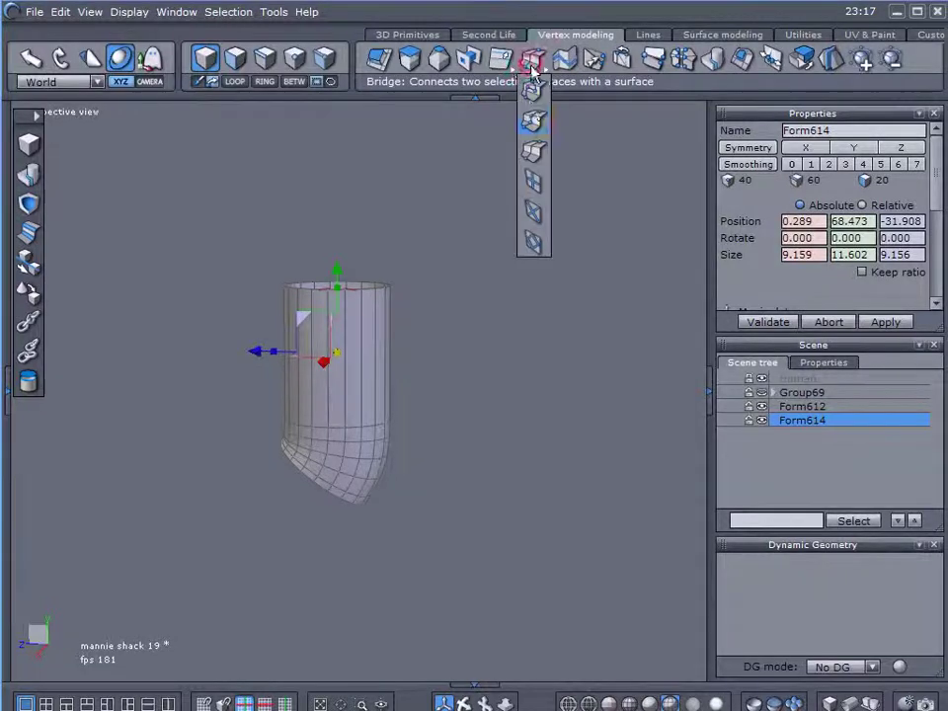
Tessellate the upper tube with one new edge loop around its middle
left_click(533, 153)
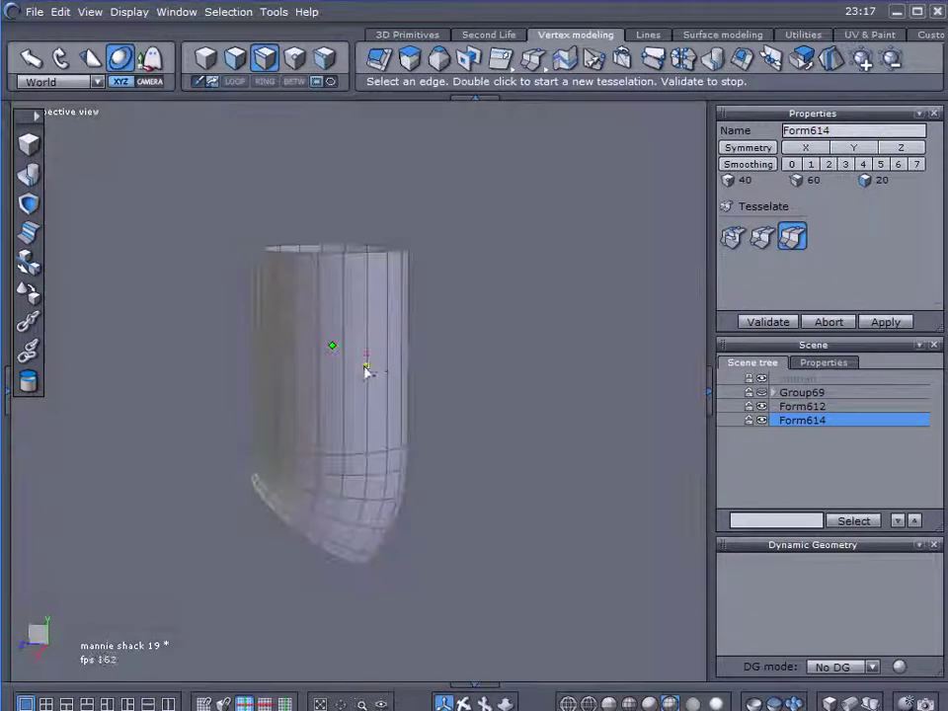
double_click(365, 363)
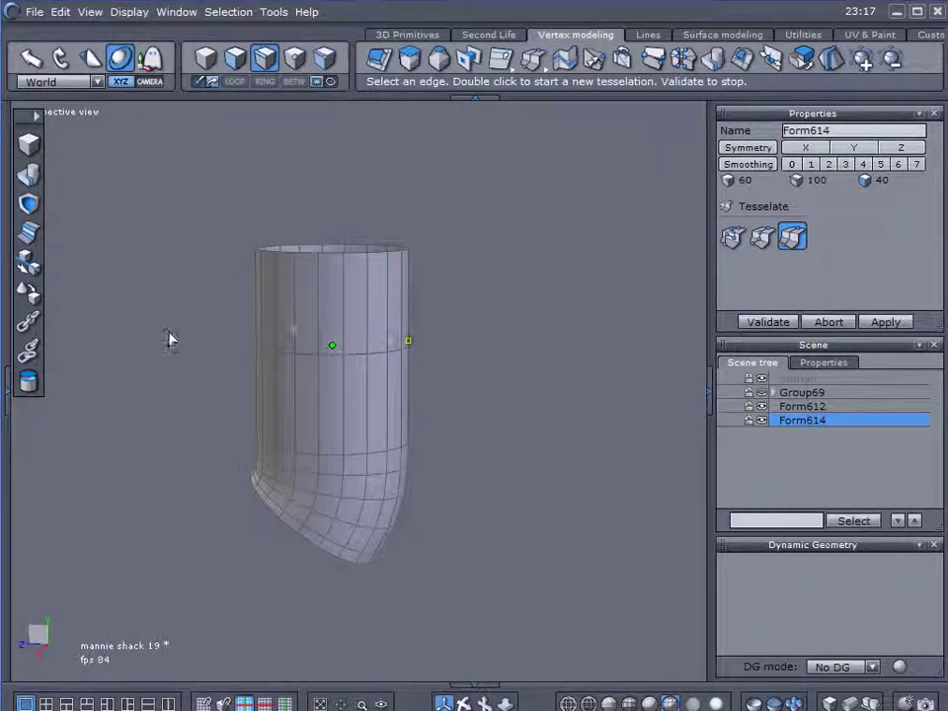
left_click(741, 326)
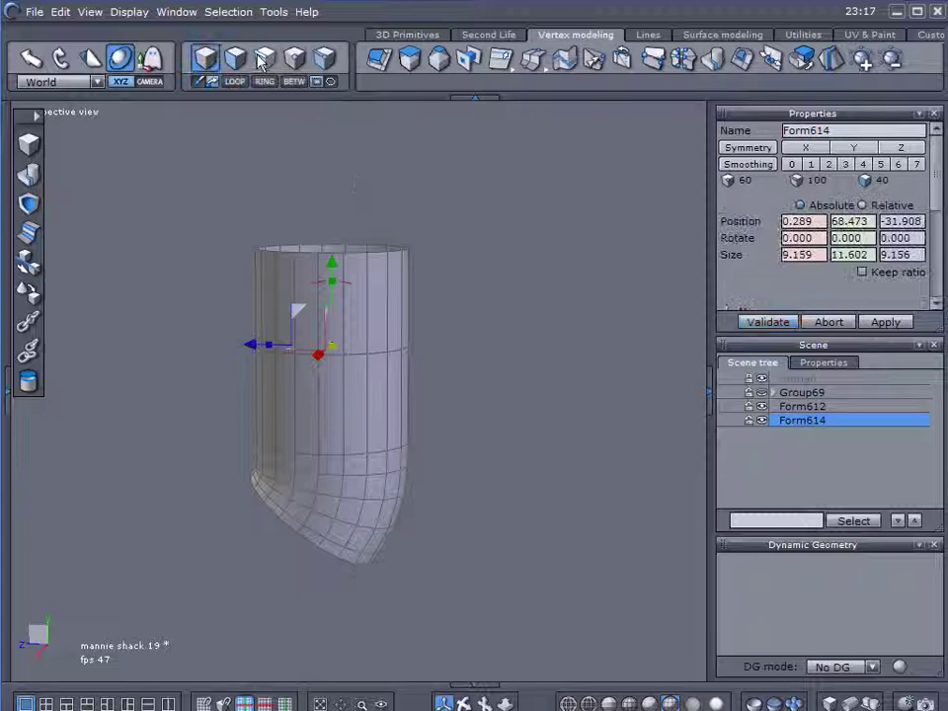
Select the full middle edge loop of the tube and scale it outward to about 21 wide in X and Z
left_click_drag(186, 334, 465, 390)
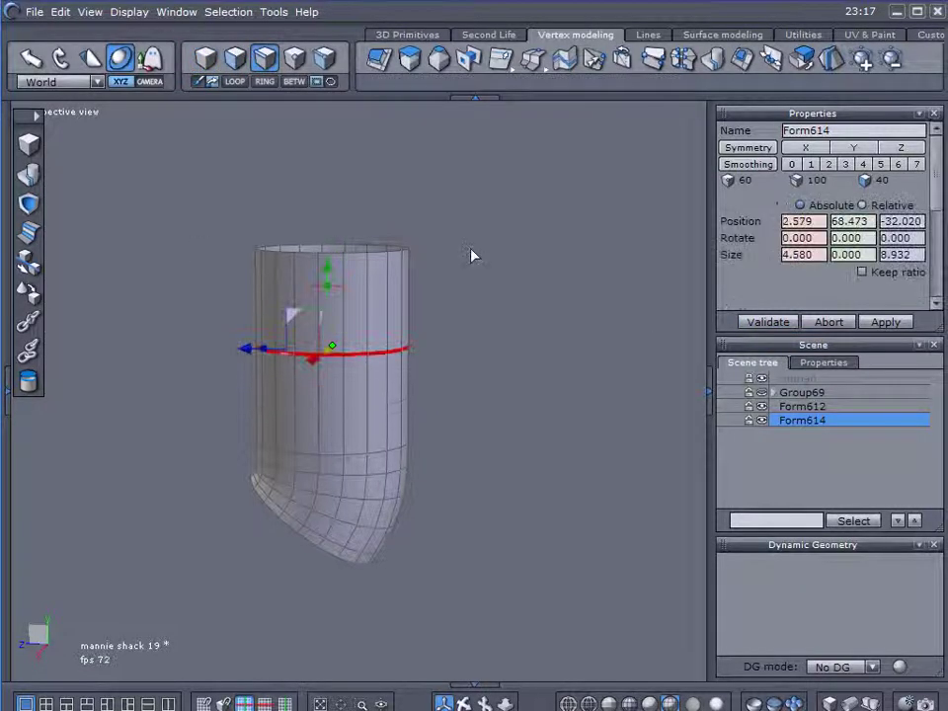
key("l")
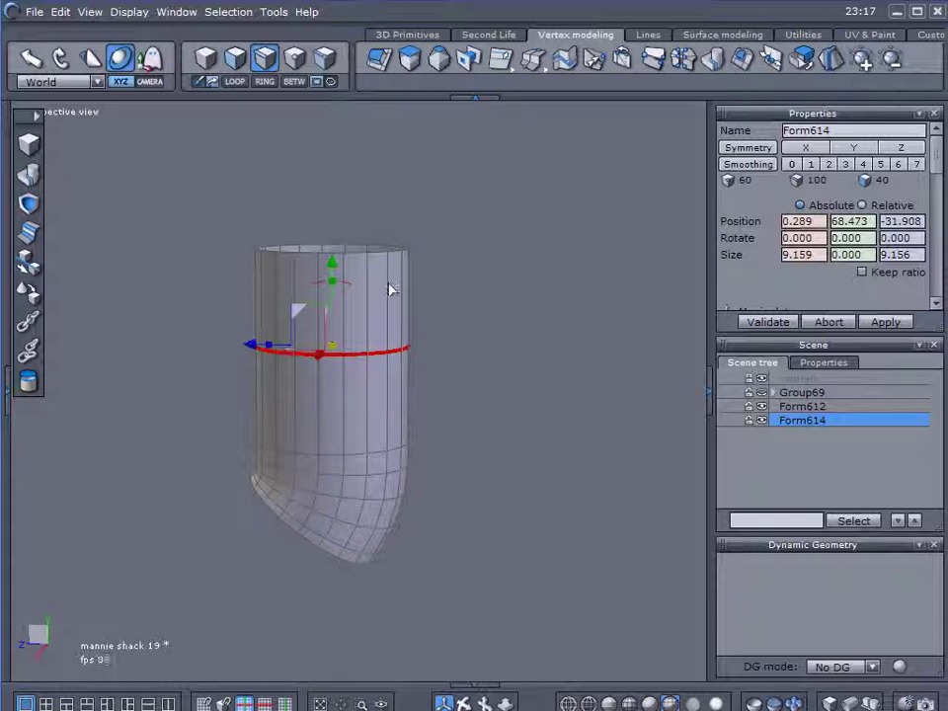
left_click_drag(336, 353, 605, 325)
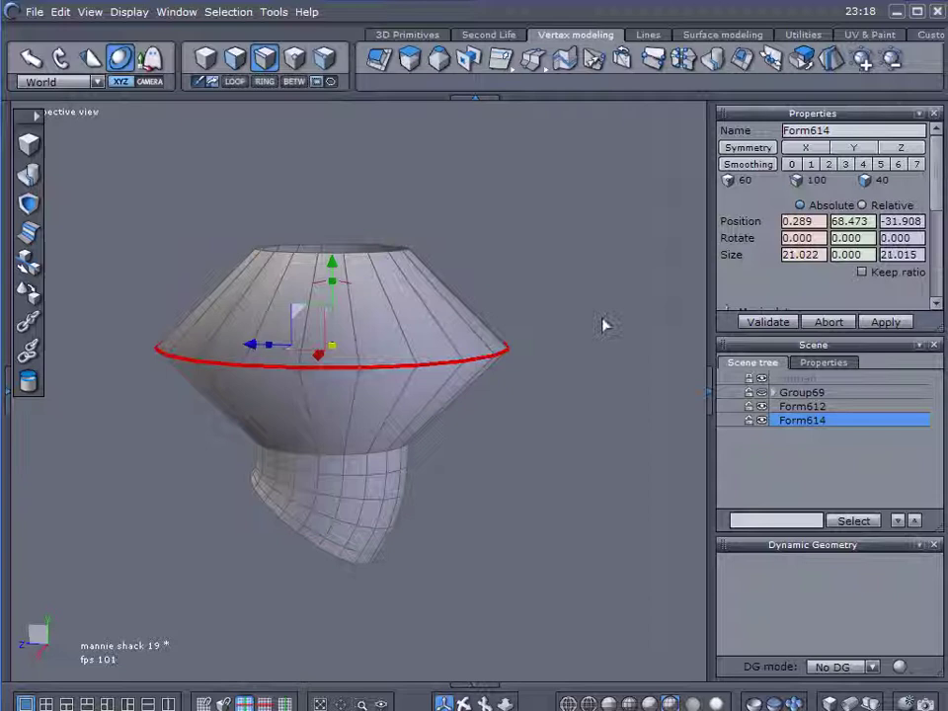
Delete every other column of faces around the flared head, in both upper and lower halves, leaving separate strips
left_click(235, 57)
left_click(279, 374)
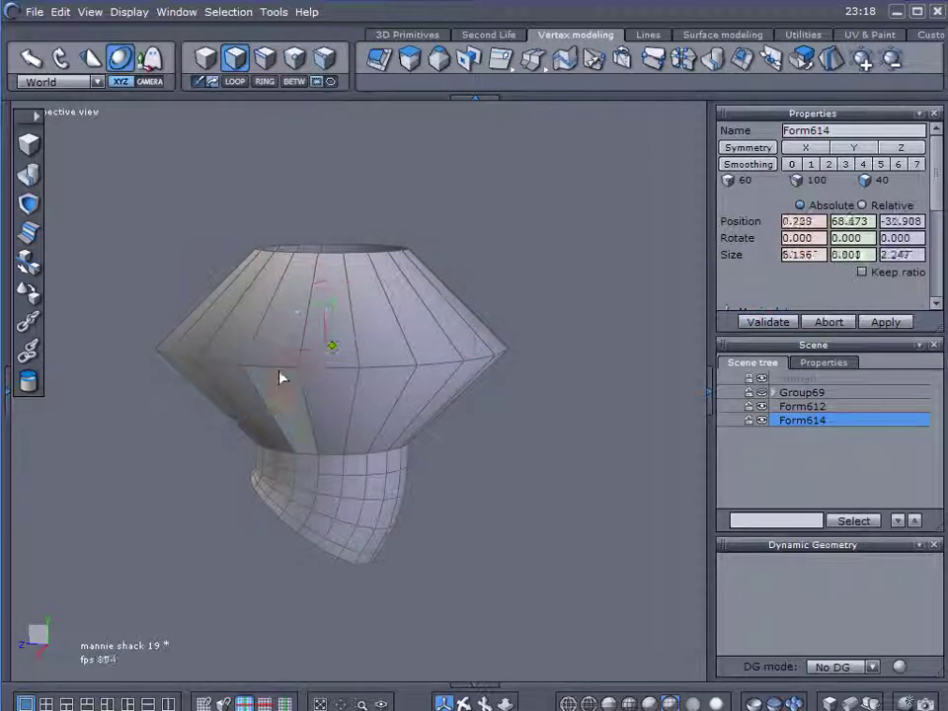
left_click(382, 350, "shift")
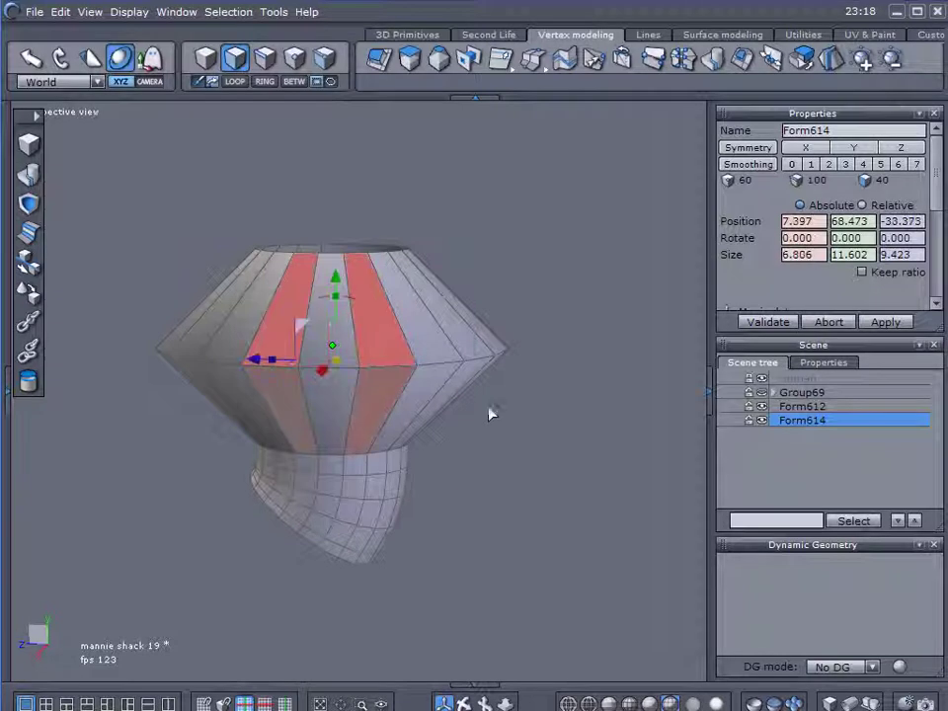
right_click_drag(491, 413, 190, 476)
middle_click_drag(400, 446, 400, 377)
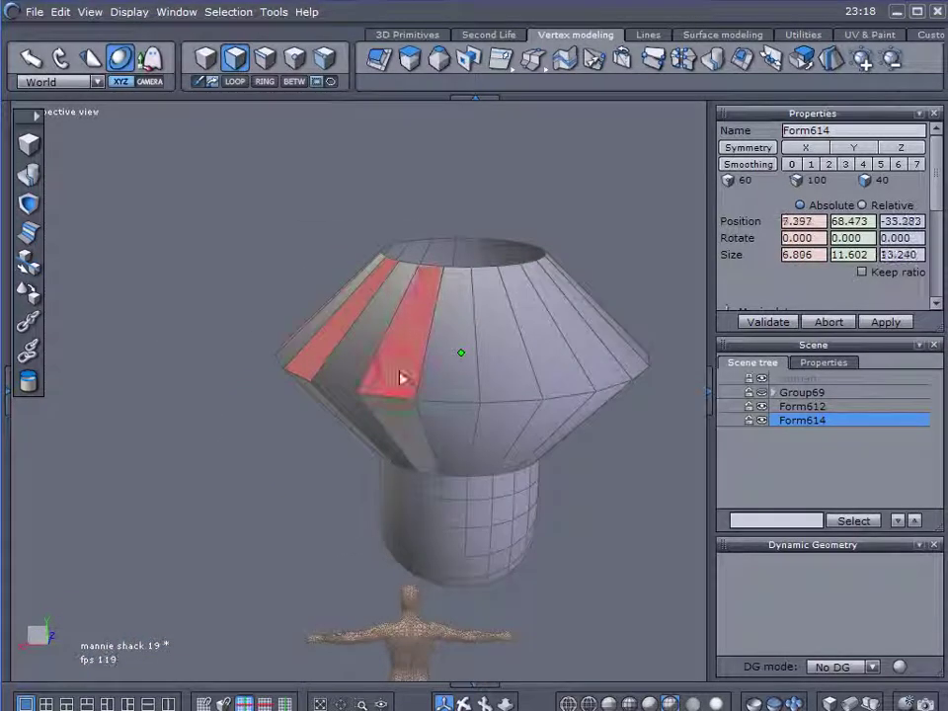
left_click(493, 367)
middle_click_drag(493, 367, 309, 444)
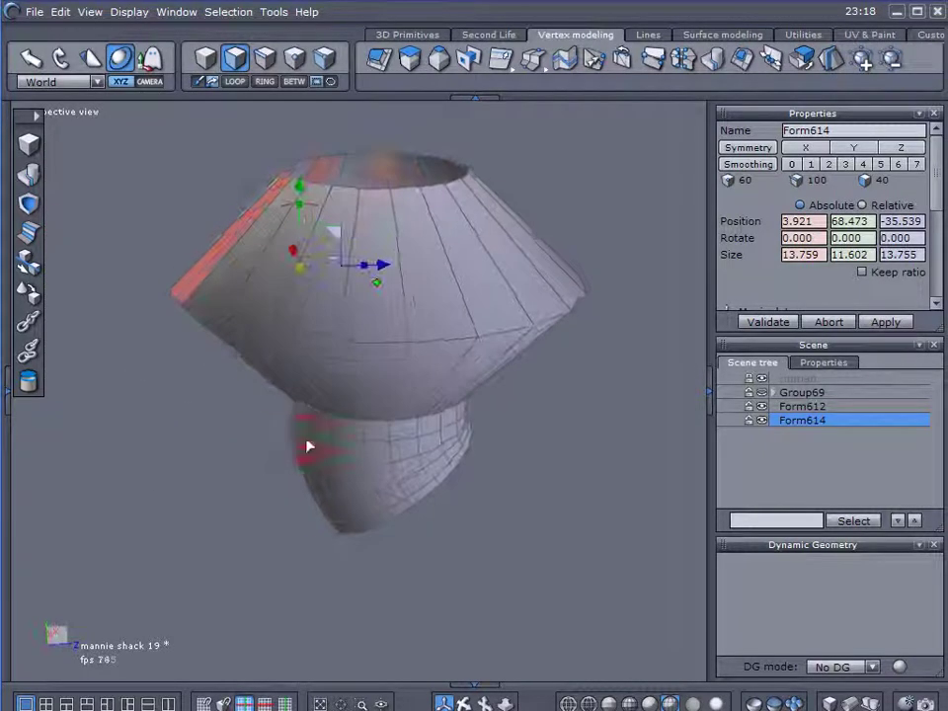
left_click(258, 318)
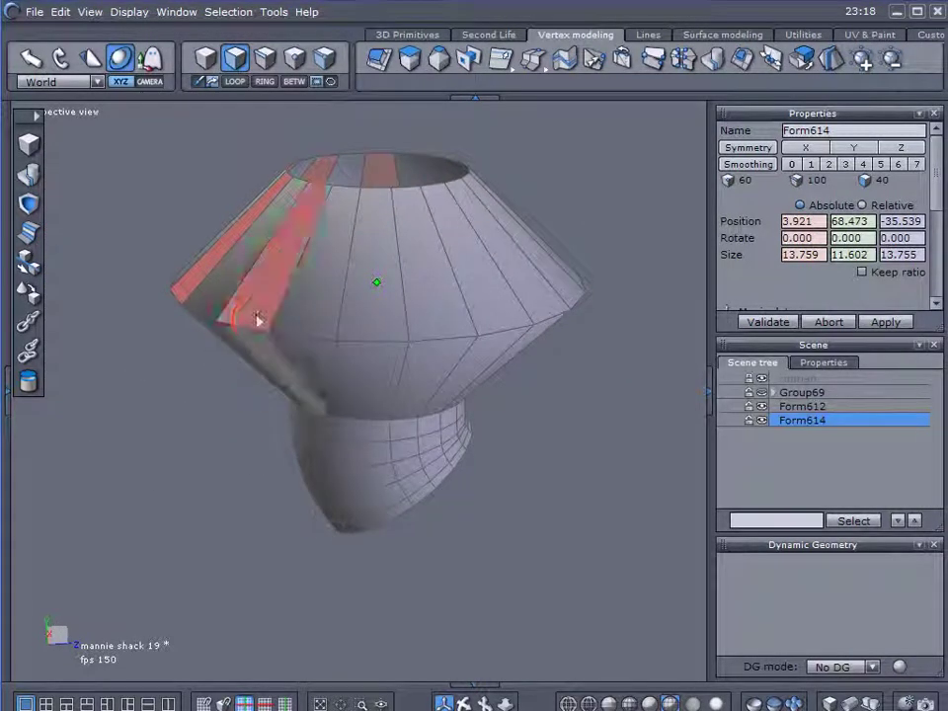
left_click(370, 373, "shift")
left_click(382, 326, "shift")
left_click(491, 351, "shift")
left_click(504, 314, "shift")
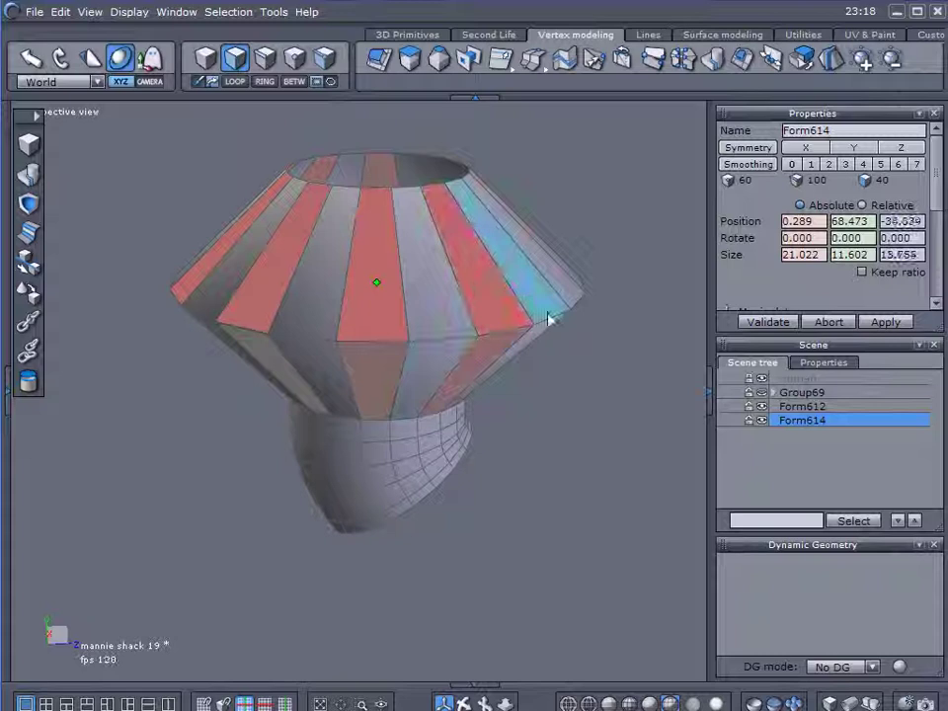
left_click(542, 332, "shift")
left_click(542, 297, "shift")
middle_click_drag(534, 407, 362, 395)
left_click(362, 390, "shift")
left_click(358, 321, "shift")
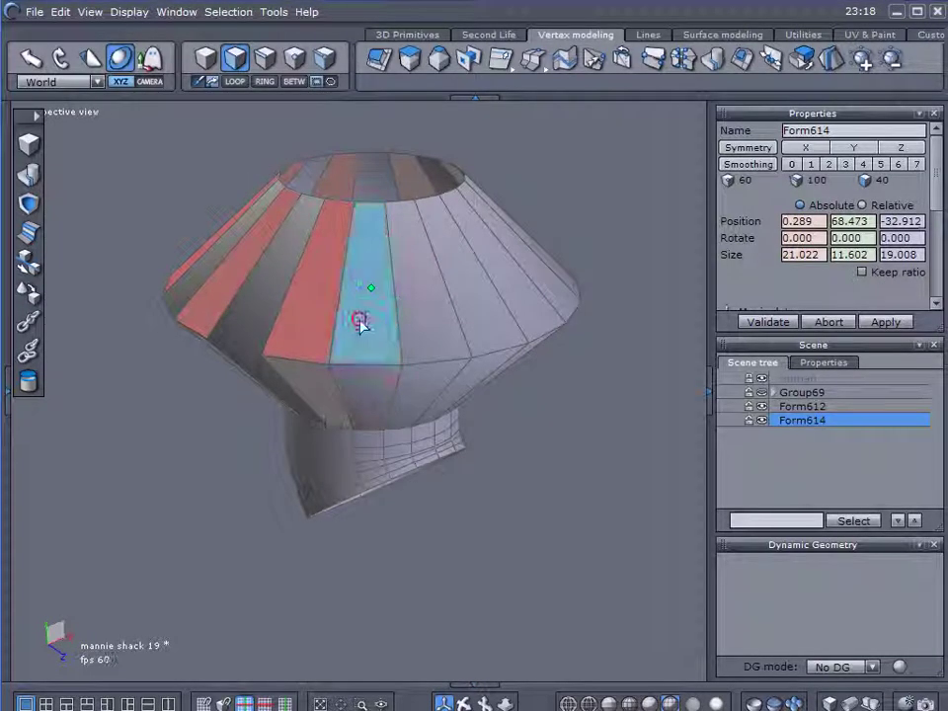
left_click(434, 376, "shift")
left_click(442, 343, "shift")
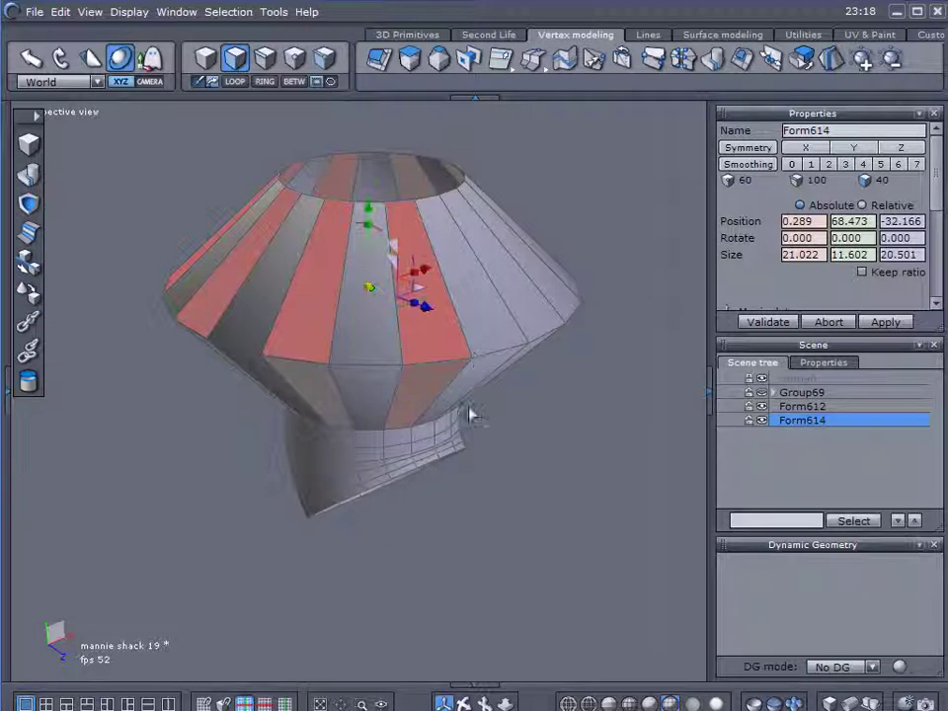
middle_click_drag(471, 411, 122, 403)
left_click(265, 372, "shift")
left_click(256, 317, "shift")
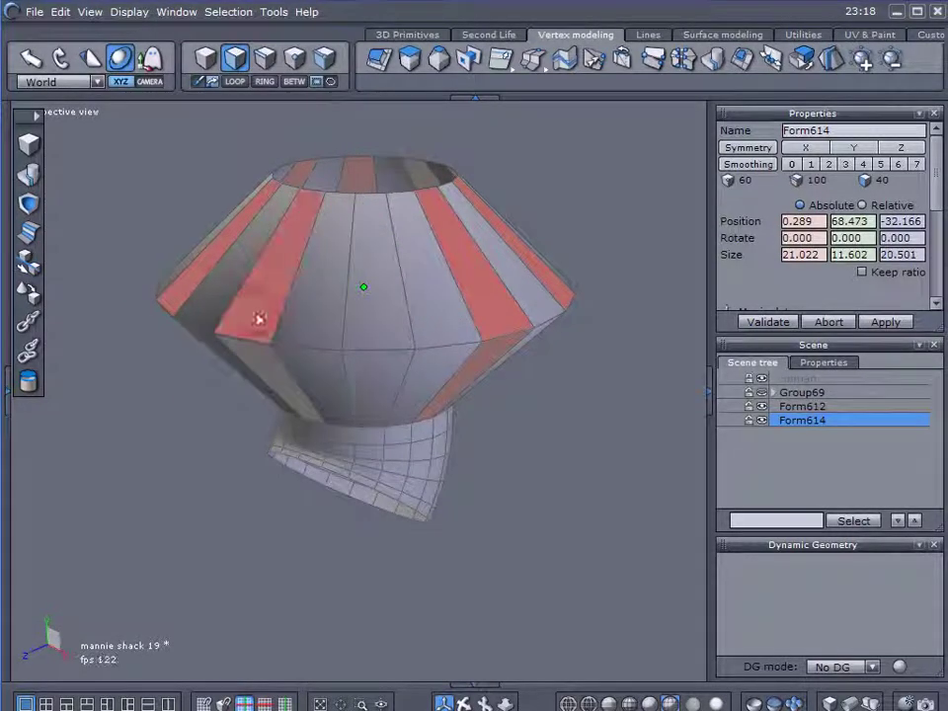
left_click(373, 334, "shift")
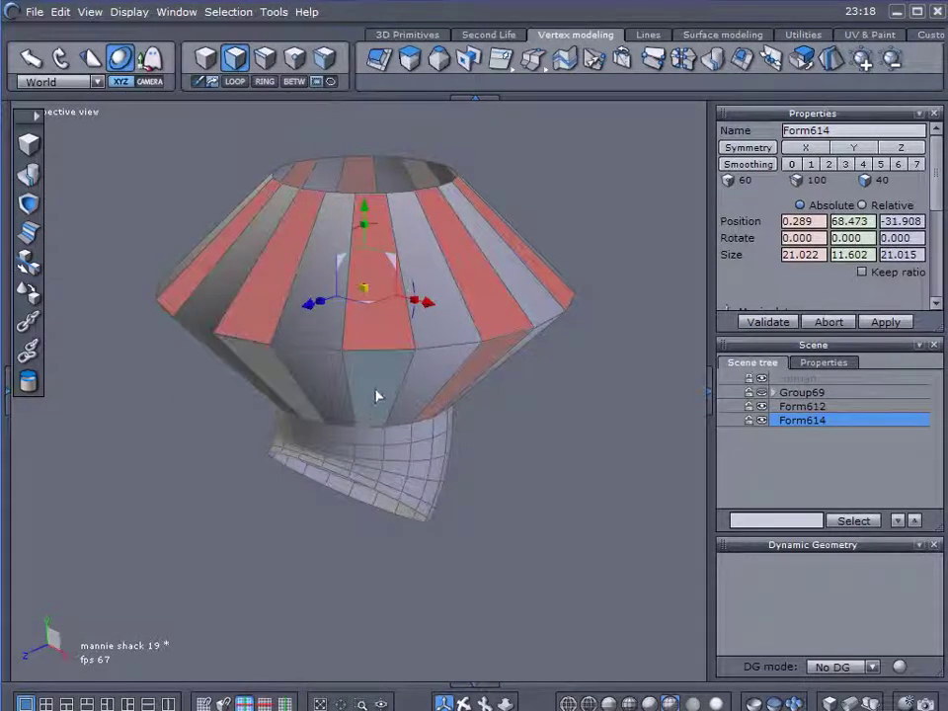
middle_click_drag(485, 475, 554, 530)
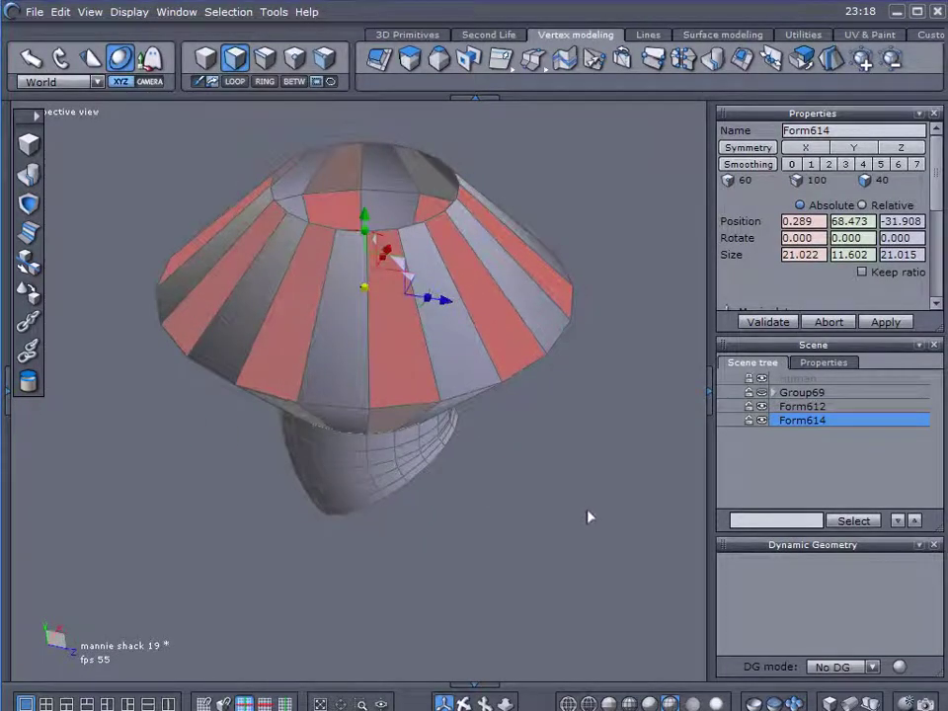
key("Delete")
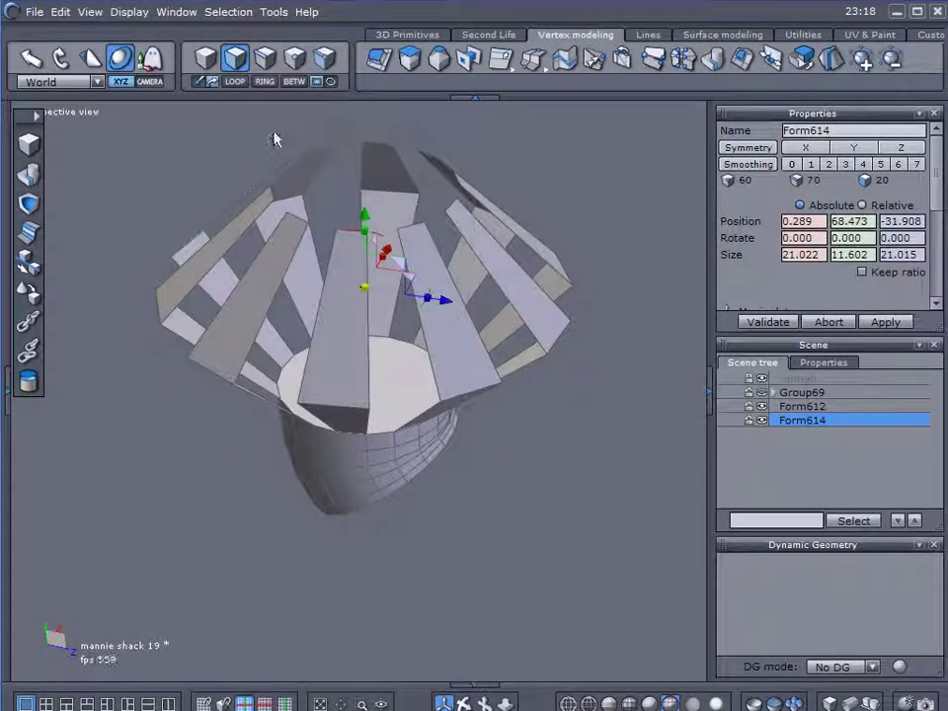
Select the same-side middle corner point on every strip of the flared head and scale them inward to about 17.9 in X and 17.0 in Z
left_click(292, 62)
middle_click_drag(295, 334, 365, 345)
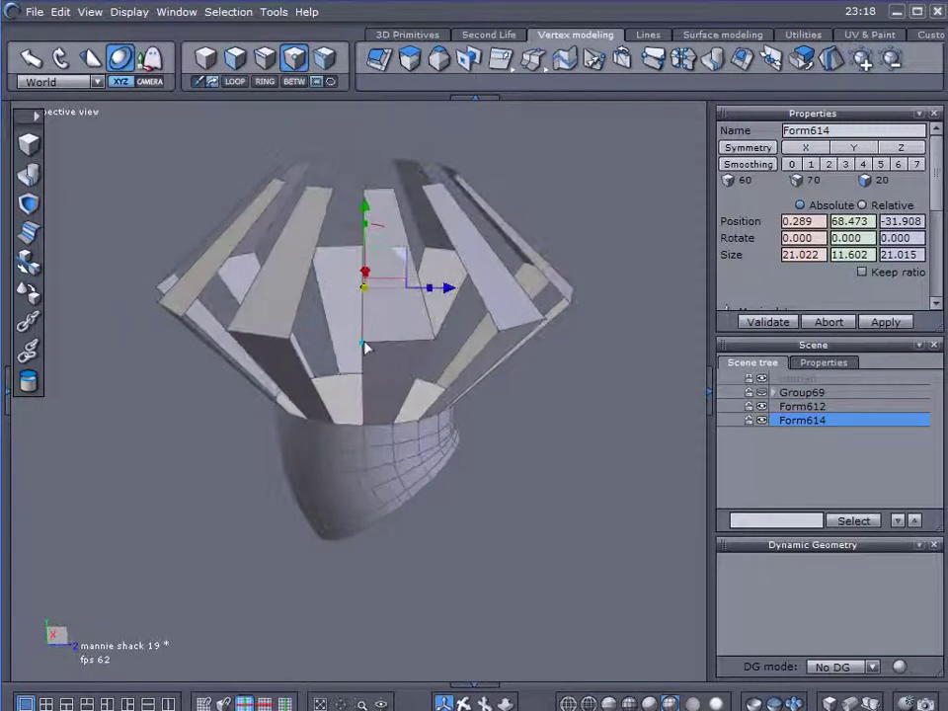
left_click(364, 341)
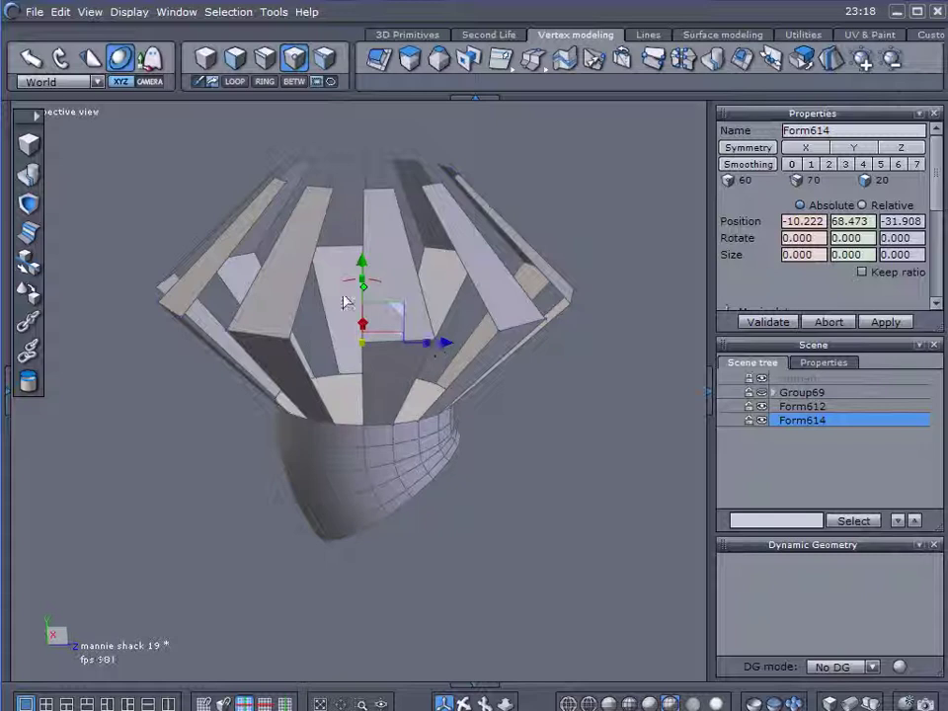
middle_click_drag(269, 300, 461, 391)
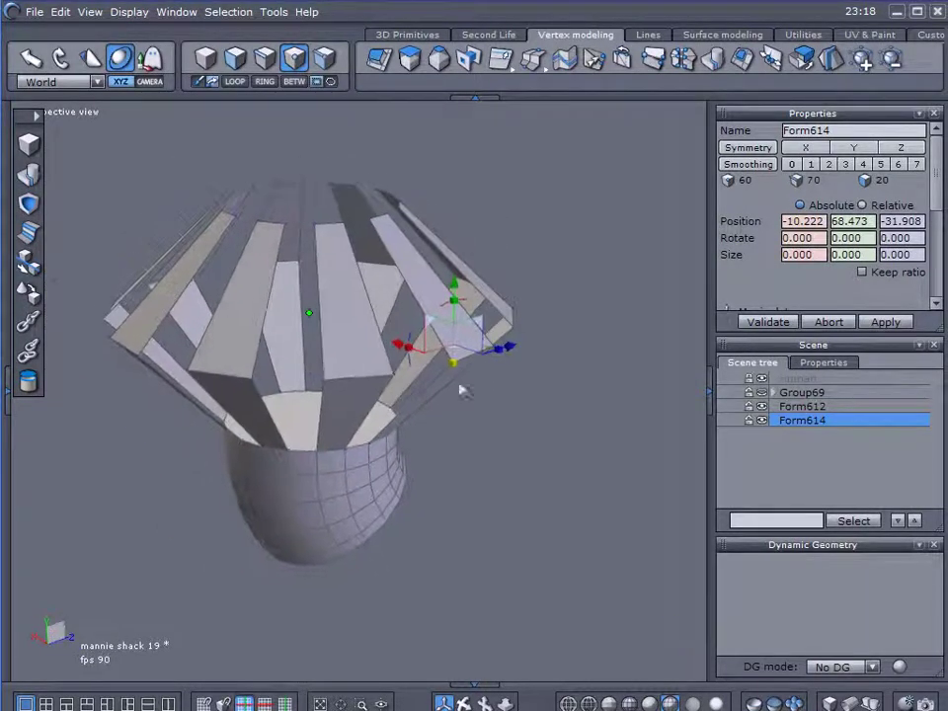
left_click(293, 388, "shift")
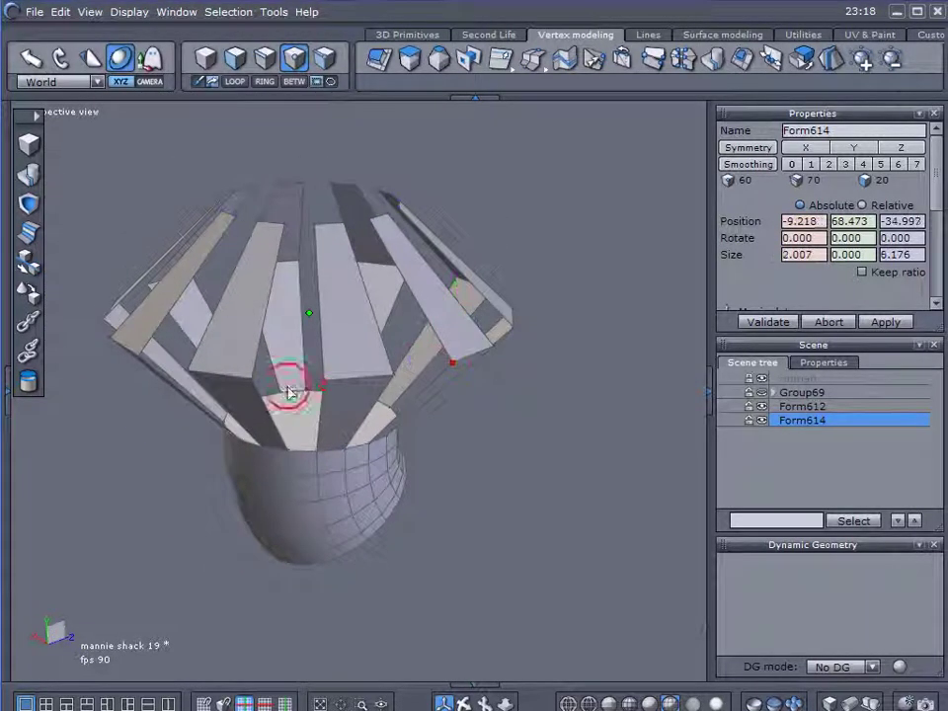
left_click(191, 374, "shift")
middle_click_drag(167, 415, 422, 422)
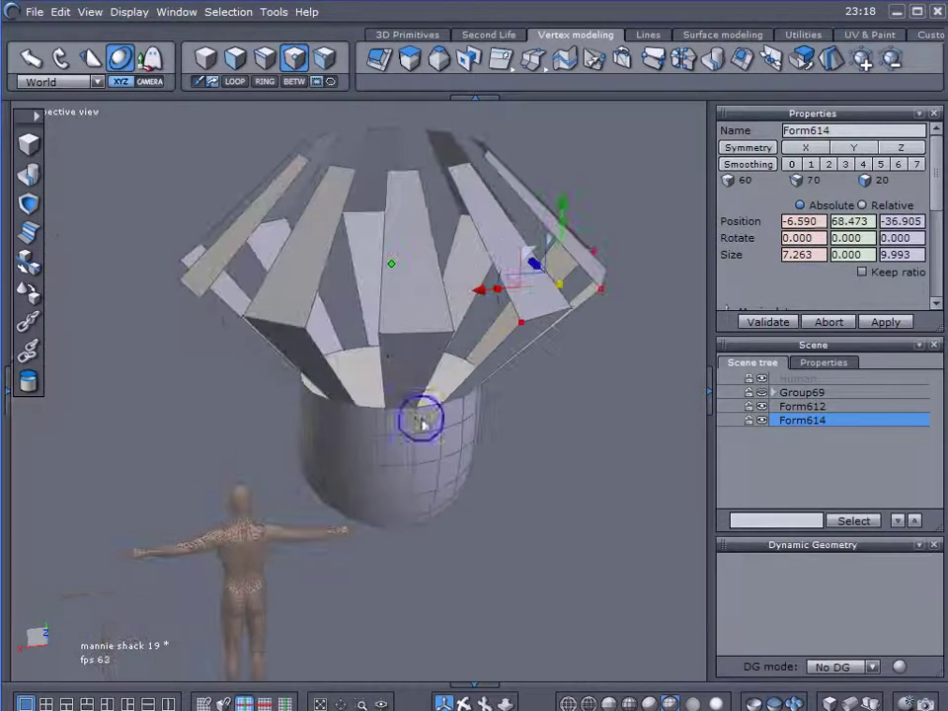
key("space")
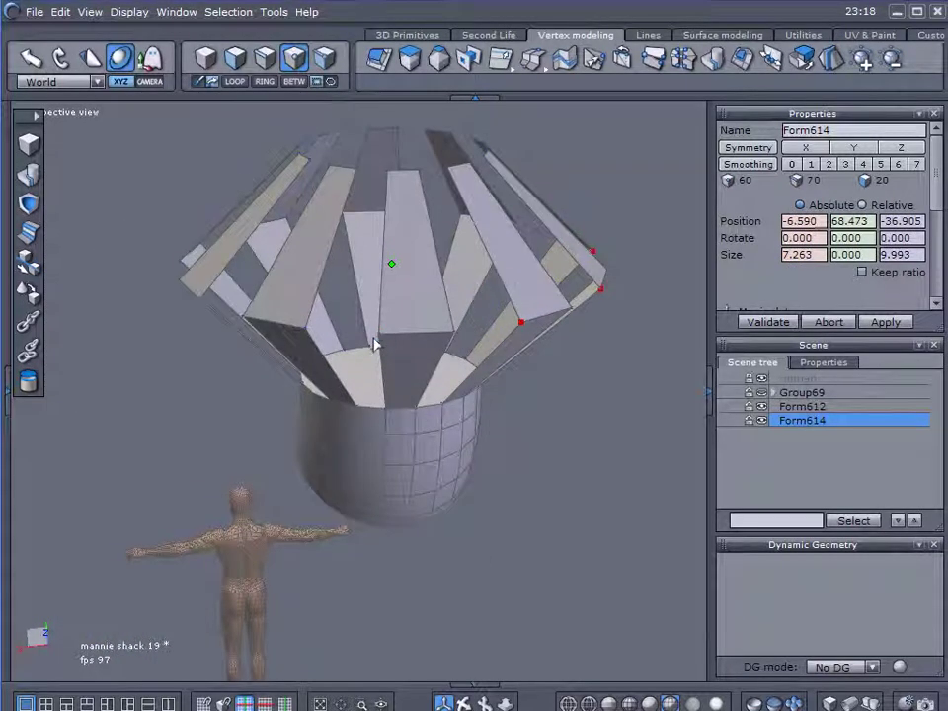
left_click(245, 321, "shift")
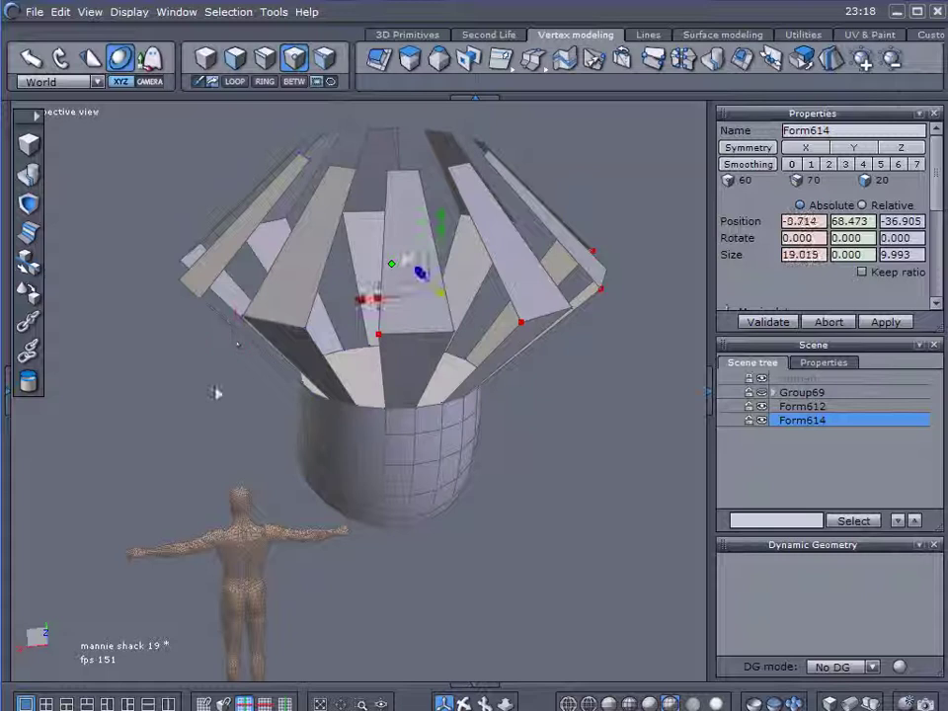
middle_click_drag(215, 391, 523, 393)
left_click(391, 369, "shift")
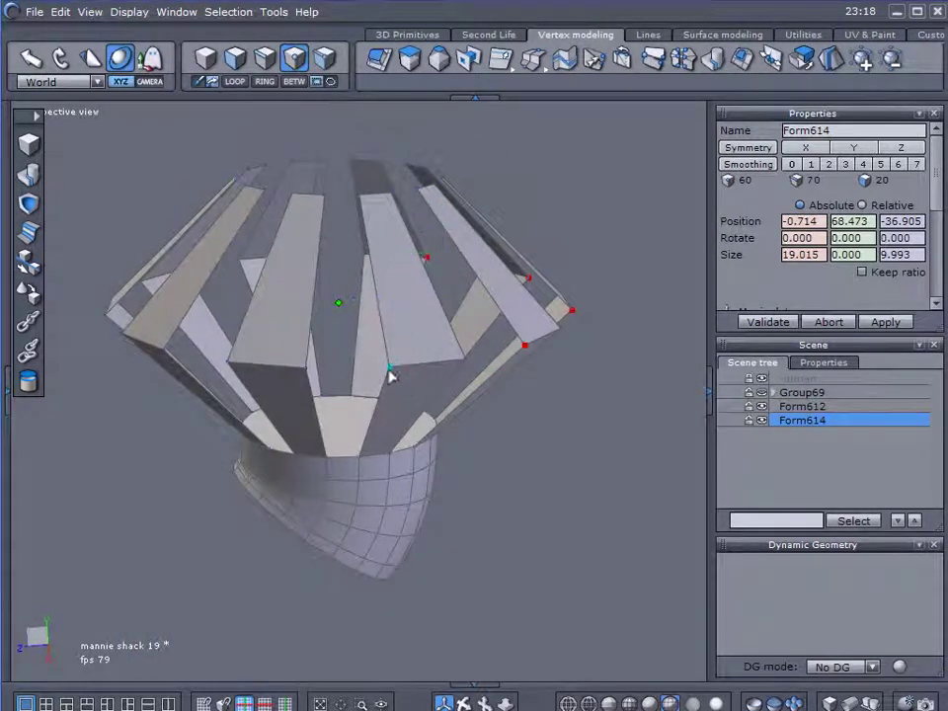
left_click(228, 364, "shift")
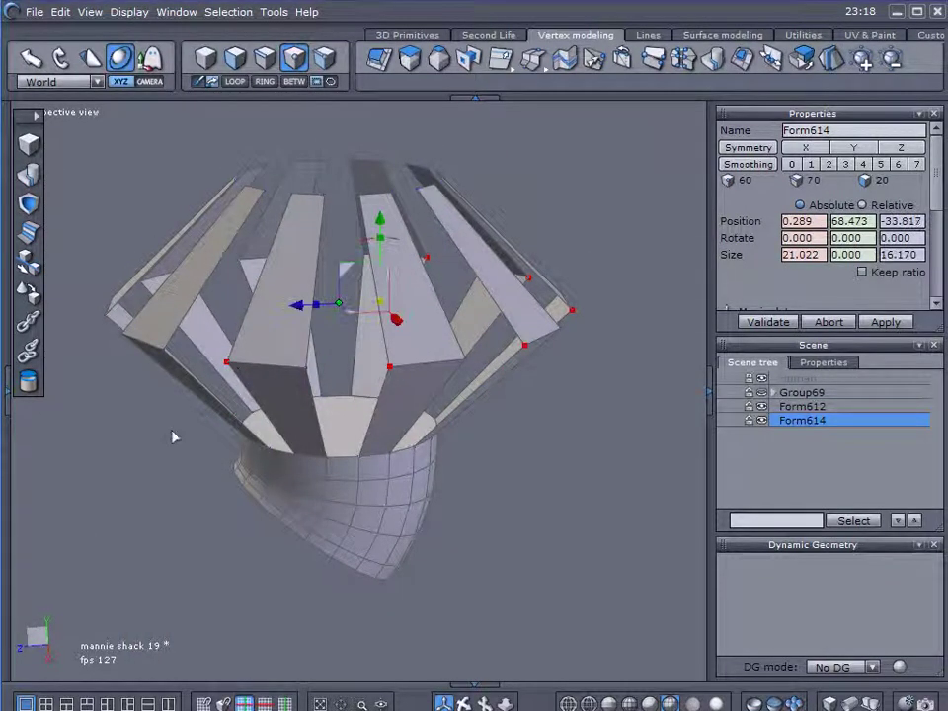
middle_click_drag(173, 436, 450, 445)
left_click(402, 395, "shift")
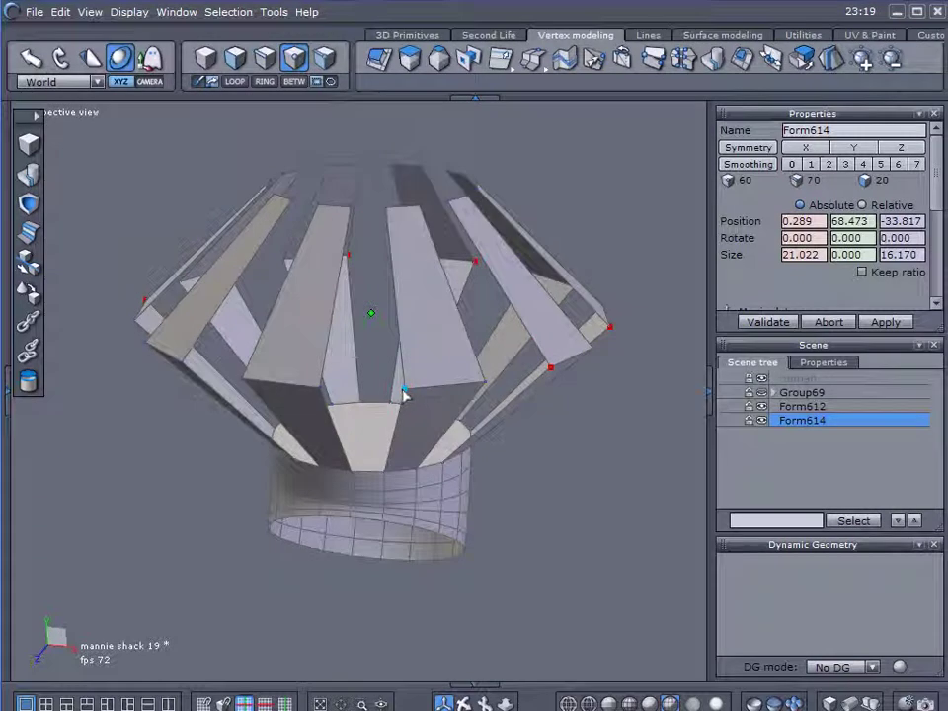
left_click(242, 383, "shift")
middle_click_drag(123, 466, 463, 483)
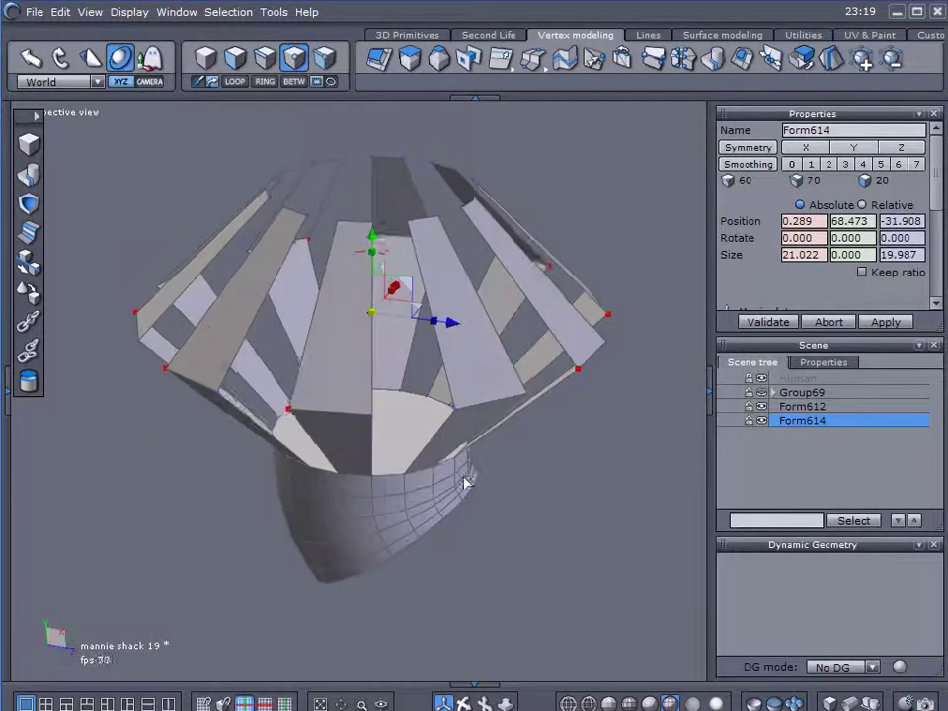
left_click(454, 410, "shift")
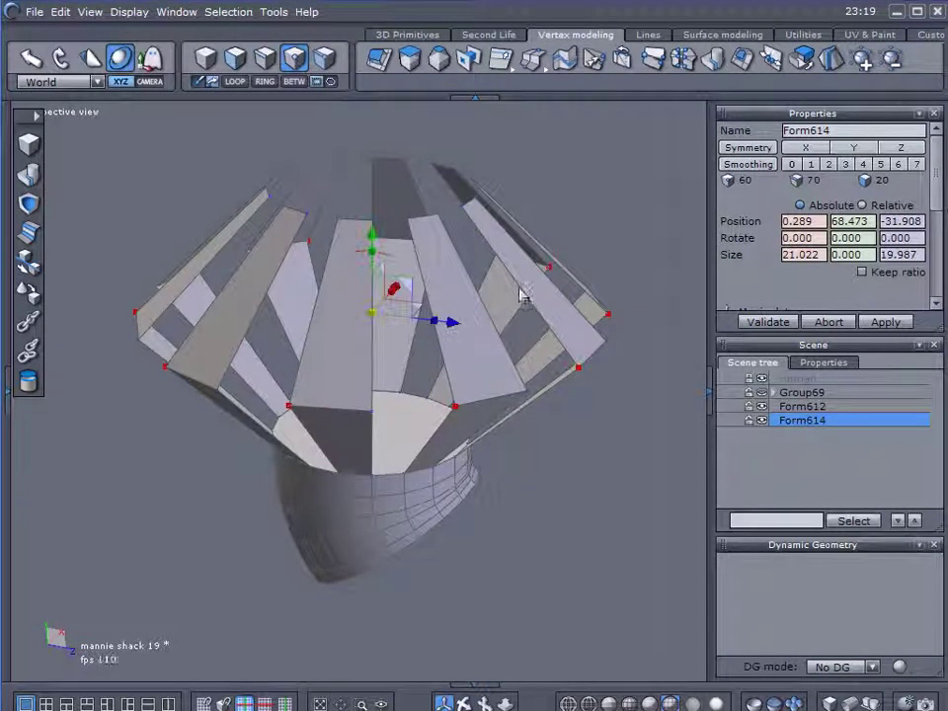
middle_click_drag(542, 227, 452, 527)
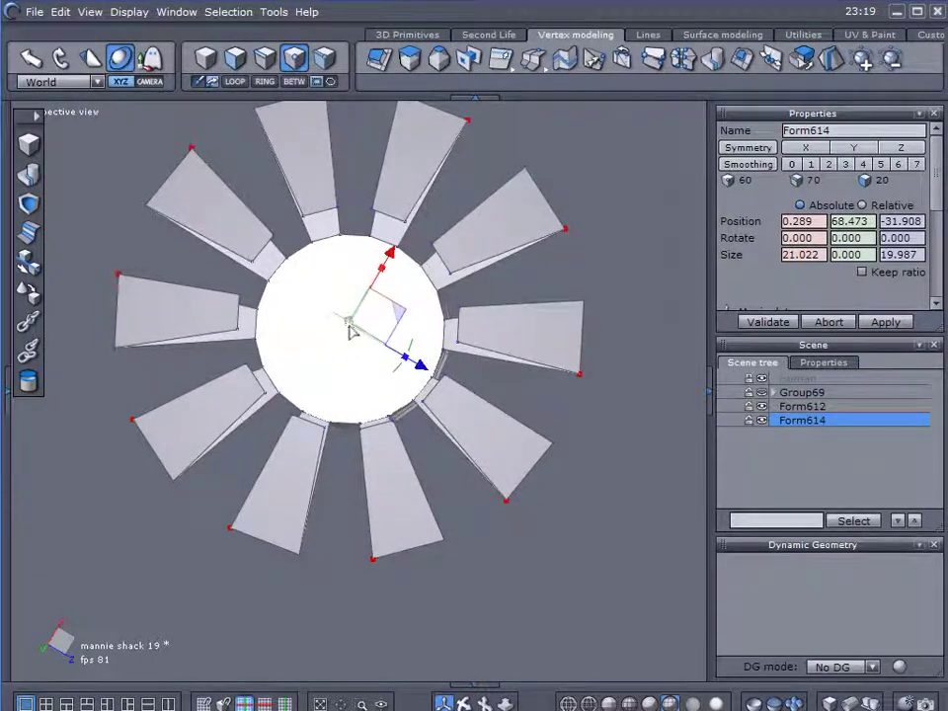
left_click_drag(348, 322, 329, 330)
middle_click_drag(321, 389, 348, 219)
middle_click_drag(456, 259, 219, 242)
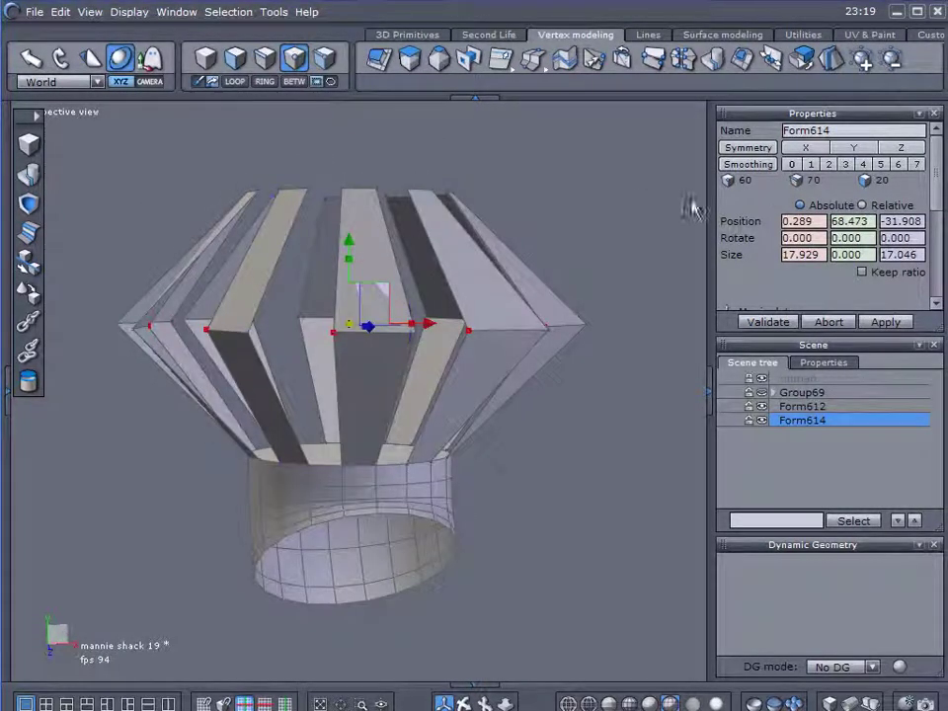
Apply level 2 smoothing to the strips and scale the selected corner points out to about 18.3 in X and 17.4 in Z
left_click(829, 165)
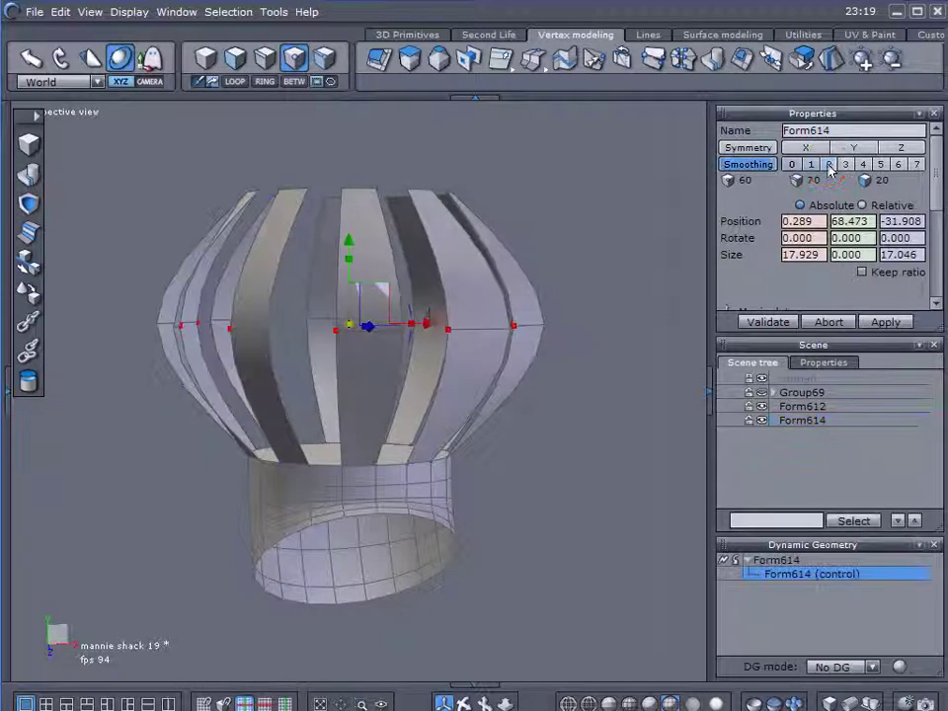
middle_click_drag(478, 305, 420, 339)
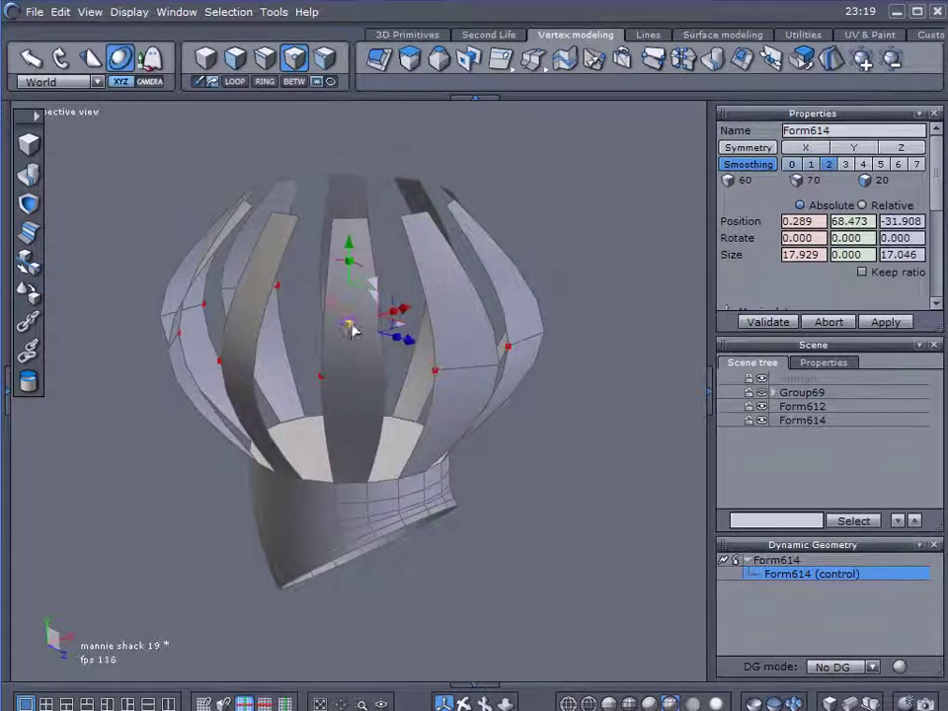
mouse_move(353, 329)
left_mouse_down()
mouse_move(370, 328)
mouse_move(357, 326)
left_mouse_up()
middle_click_drag(357, 325, 281, 433)
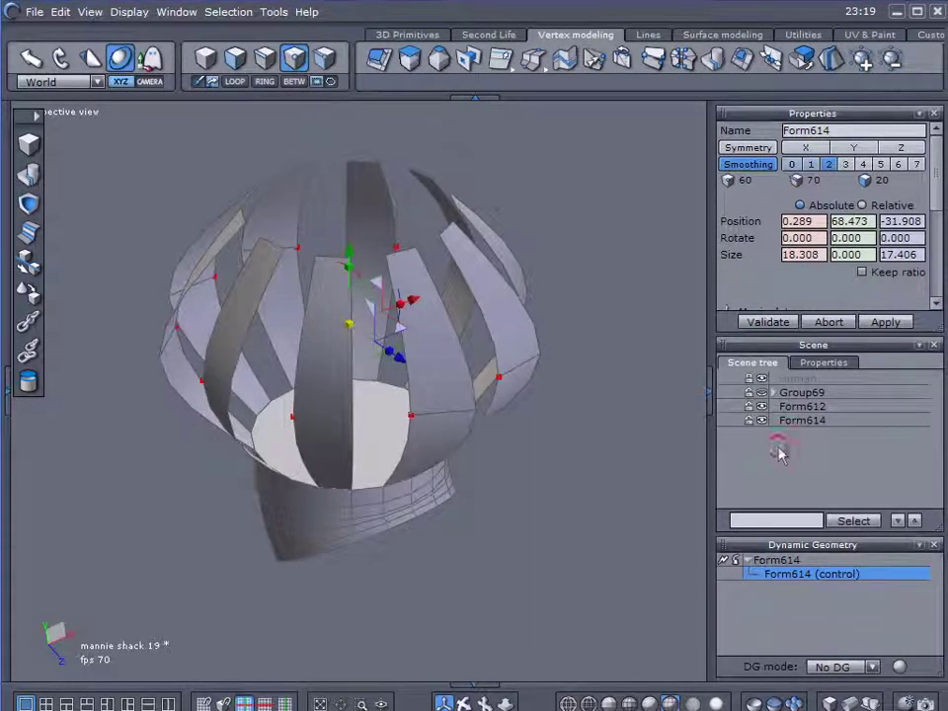
left_click(767, 322)
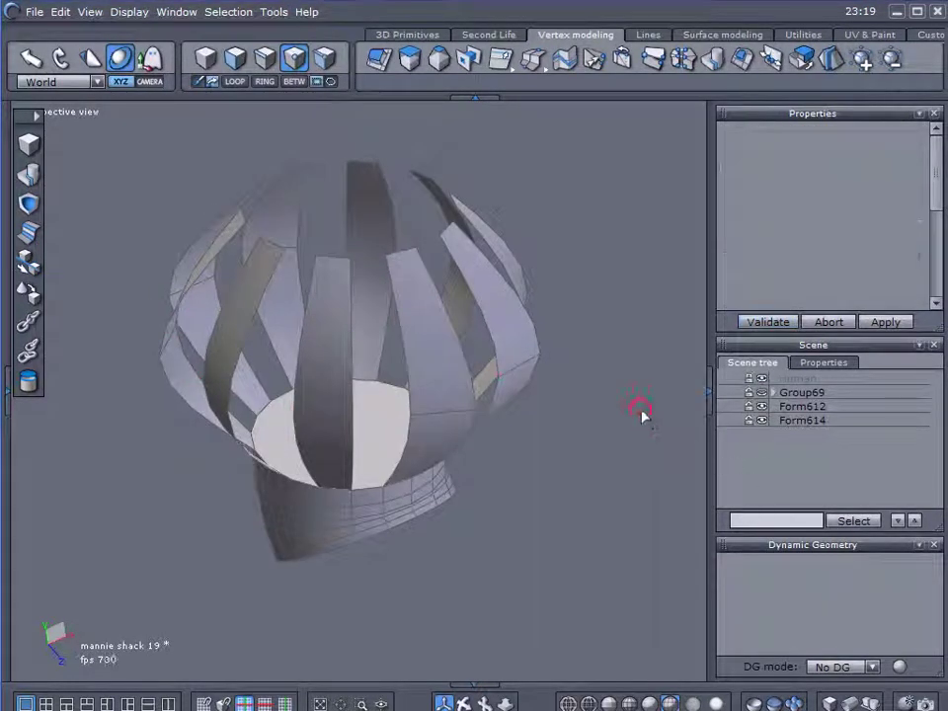
Duplicate the whole strip set in place and rotate one copy about 18.3 degrees around Y to fill the gaps
left_click(205, 57)
left_click(781, 423)
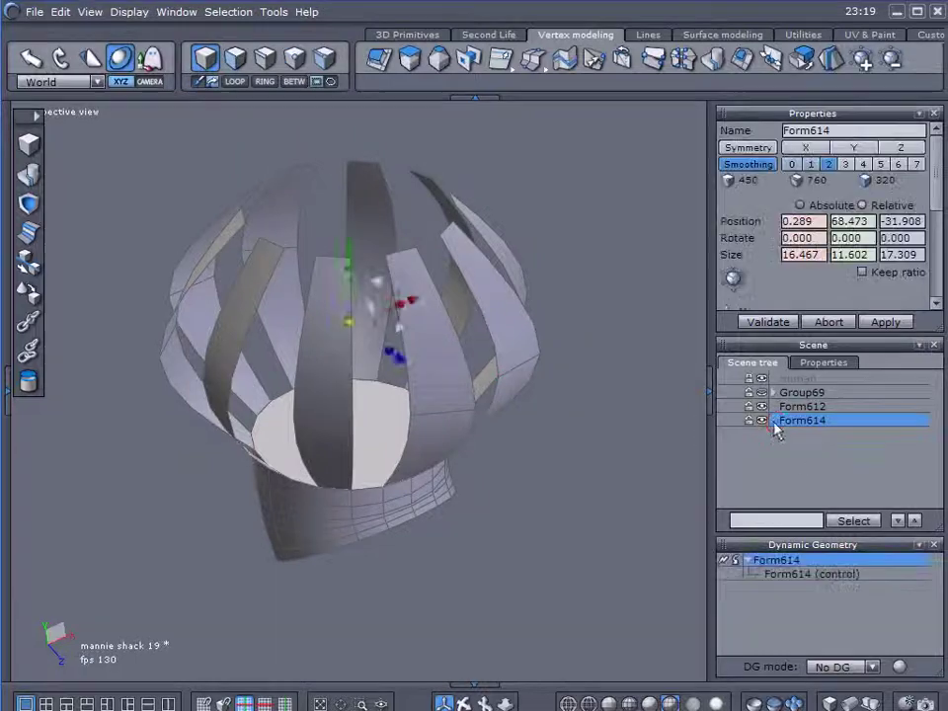
middle_click_drag(528, 402, 534, 617)
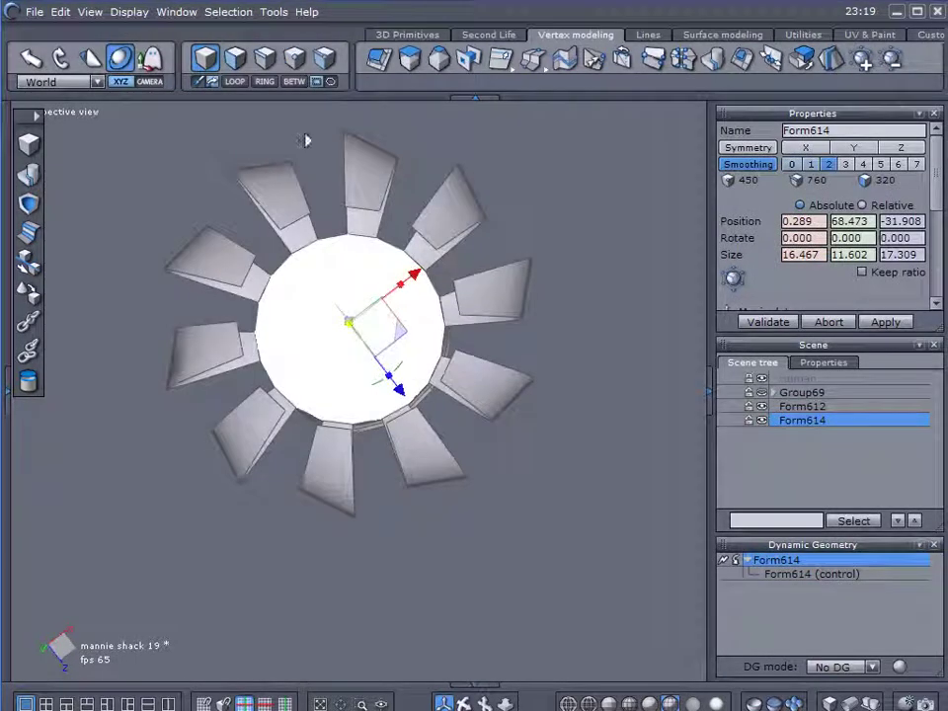
middle_click_drag(448, 515, 423, 438)
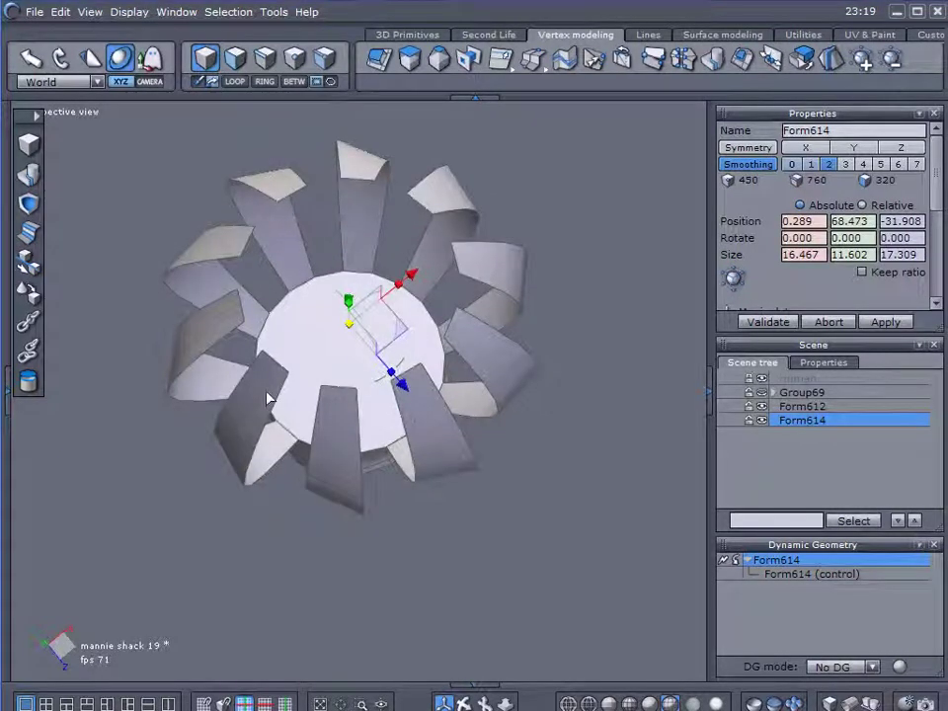
key("ctrl+v")
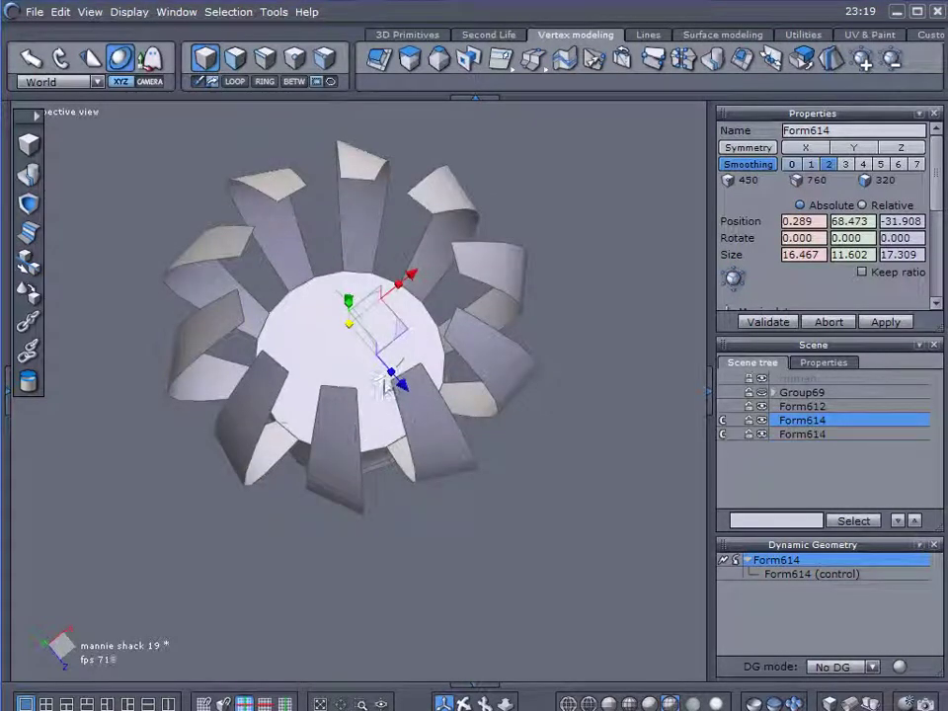
left_click_drag(382, 373, 403, 374)
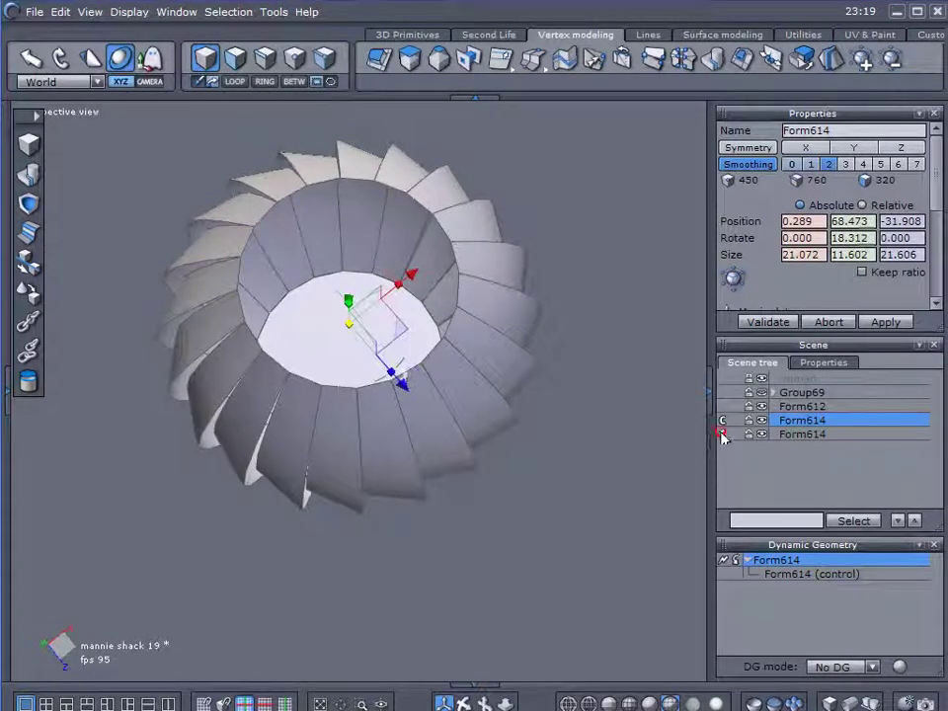
middle_click_drag(642, 424, 99, 484)
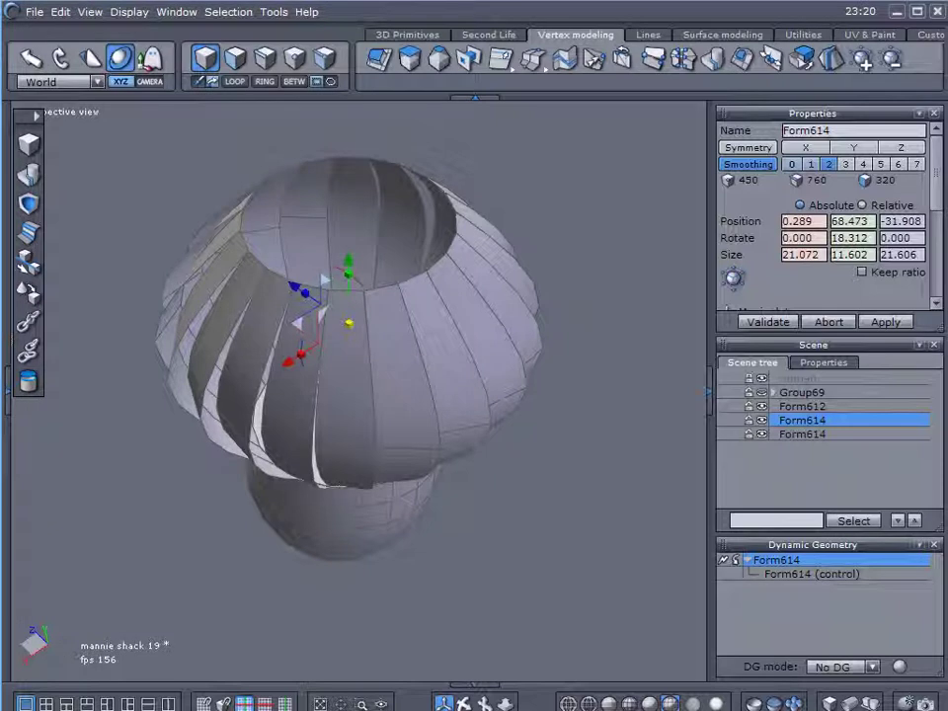
middle_click_drag(332, 644, 195, 475)
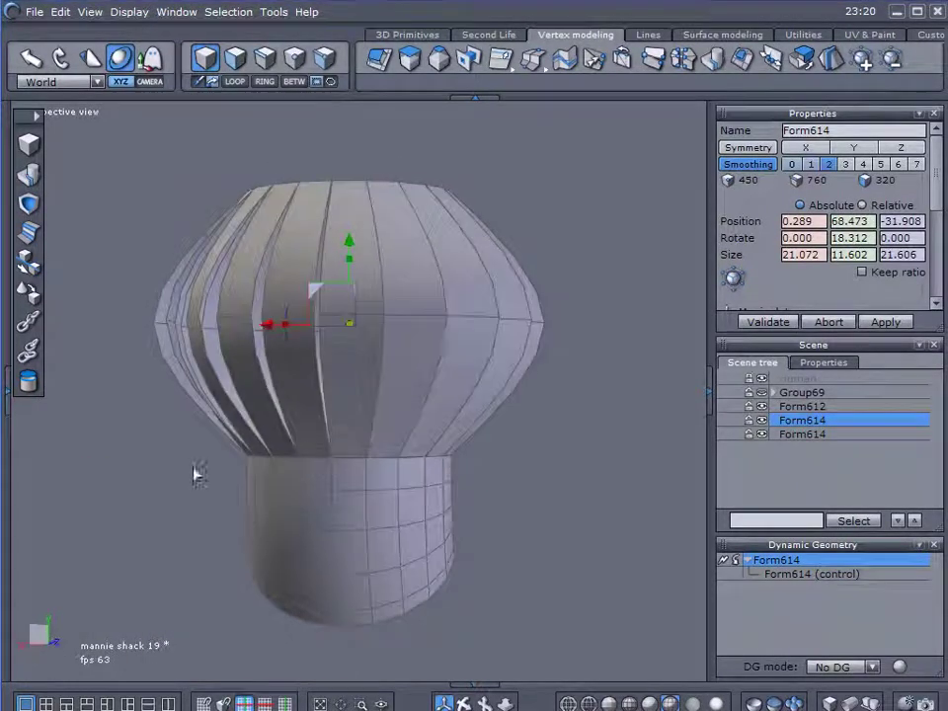
Join the two strip sets into one object and set its smoothing to level 1
left_click(777, 435, "shift")
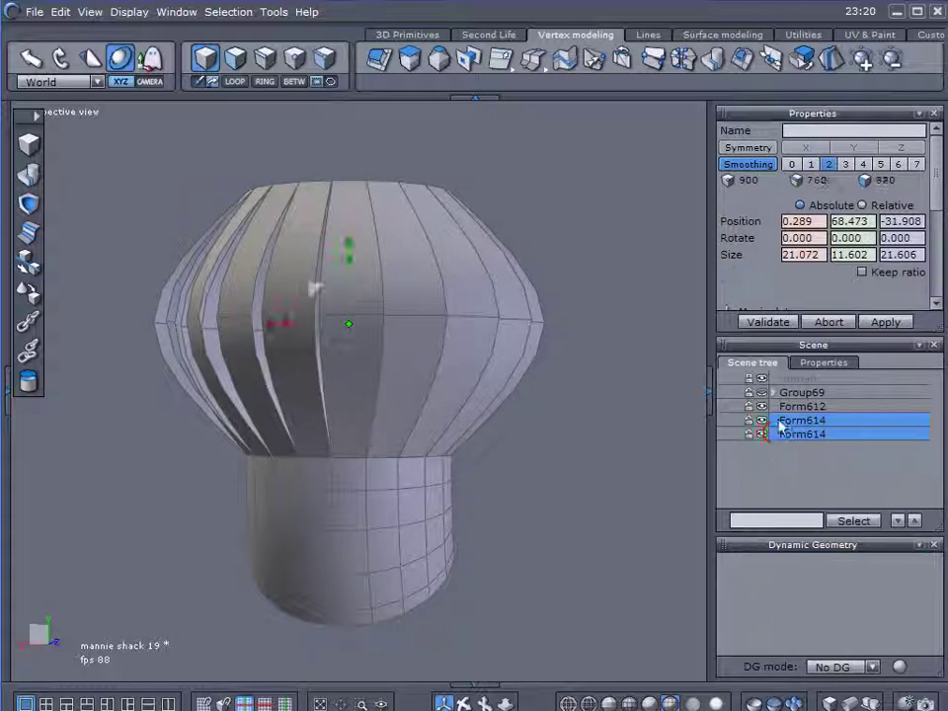
left_click(29, 204)
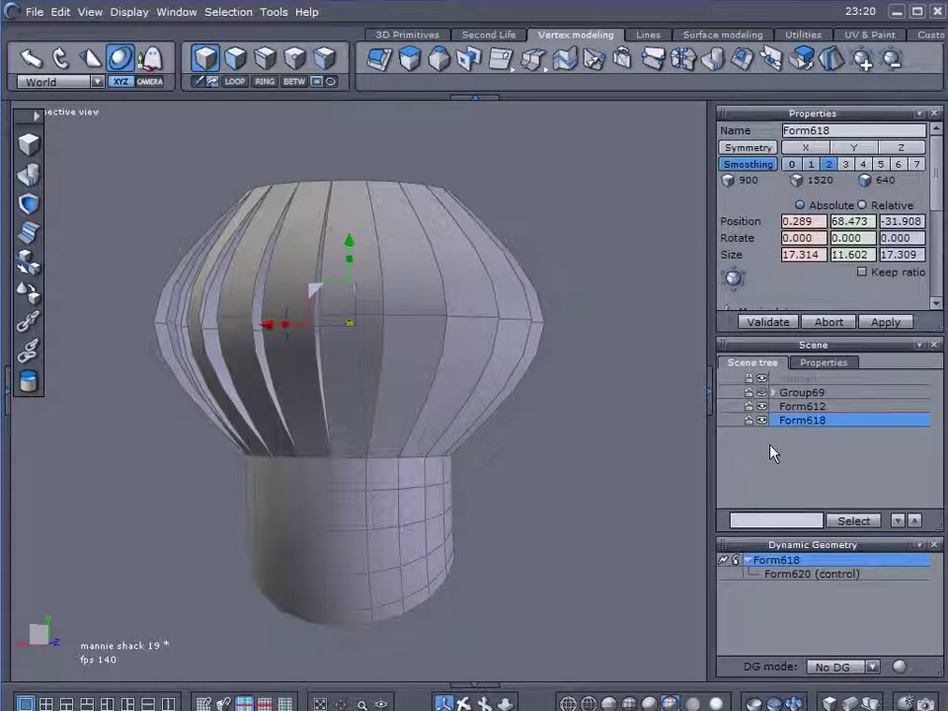
left_click(811, 165)
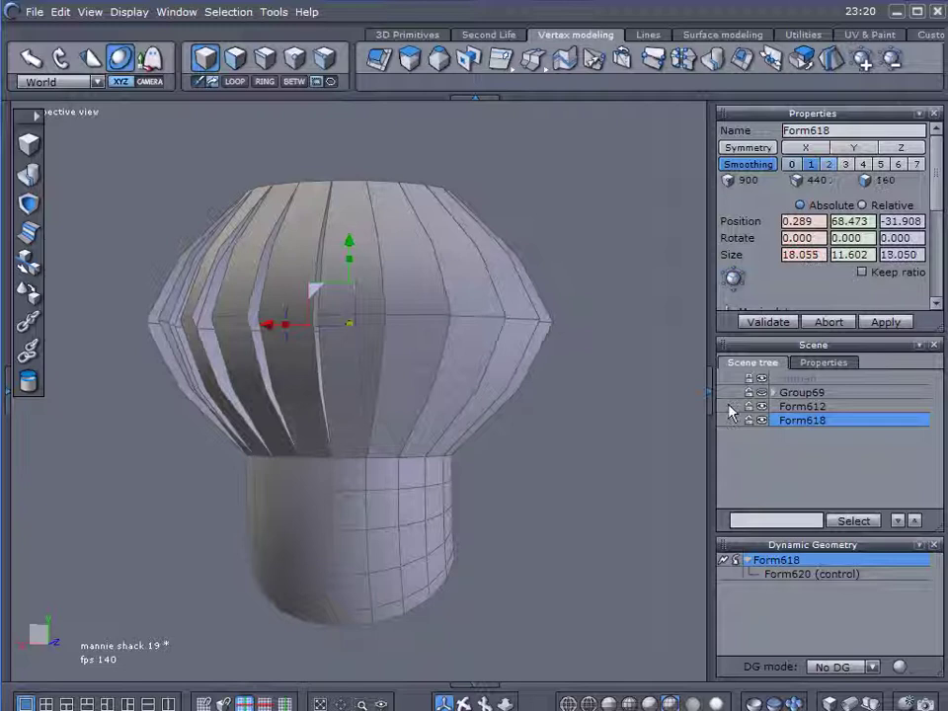
Hide the flared head and extract a curve from the full edge loop around the pipe's top
left_click(762, 420)
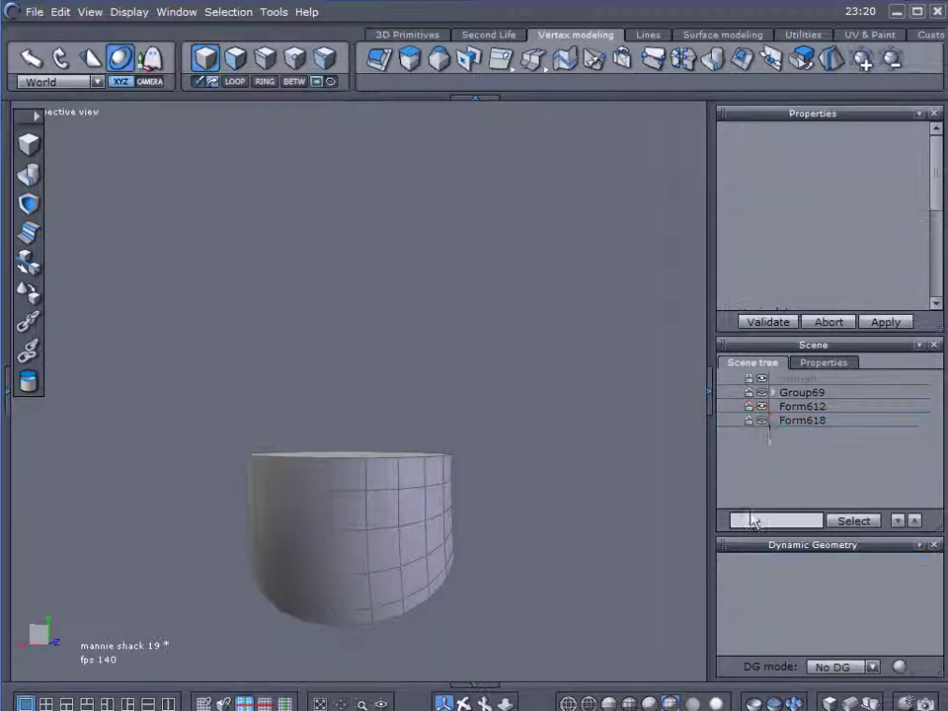
left_click(775, 407)
right_click_drag(410, 534, 236, 624)
left_click(265, 61)
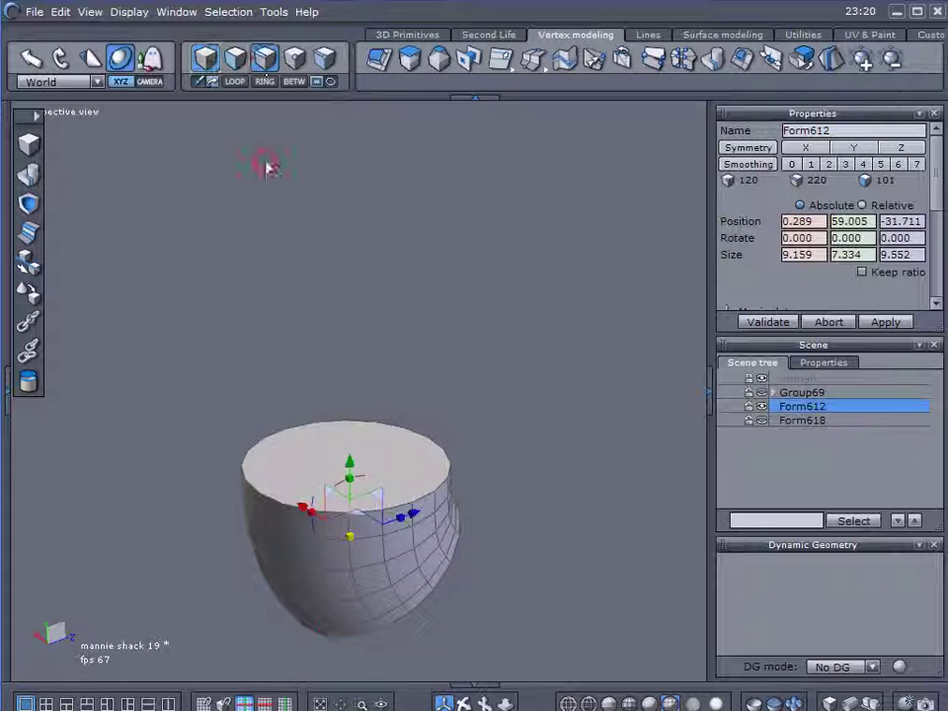
left_click(276, 508)
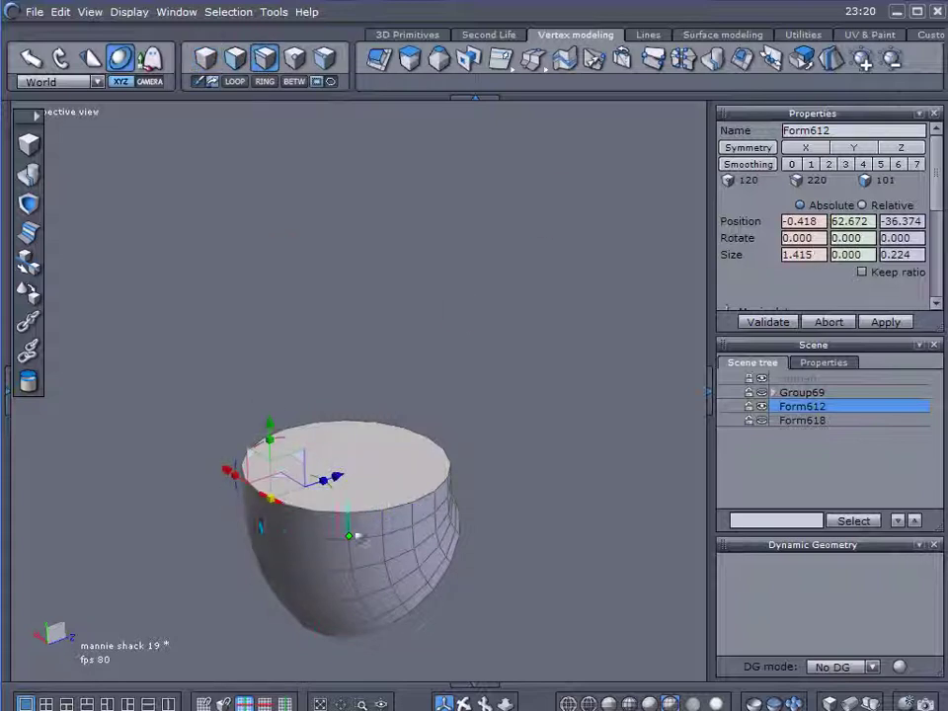
left_click(234, 82)
left_click(654, 37)
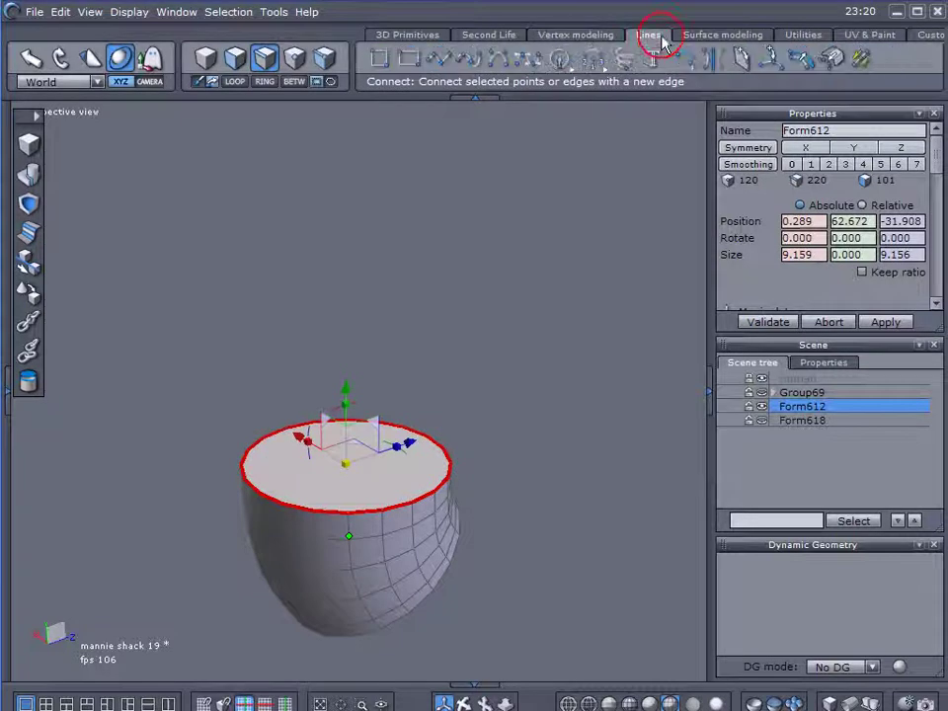
left_click(828, 59)
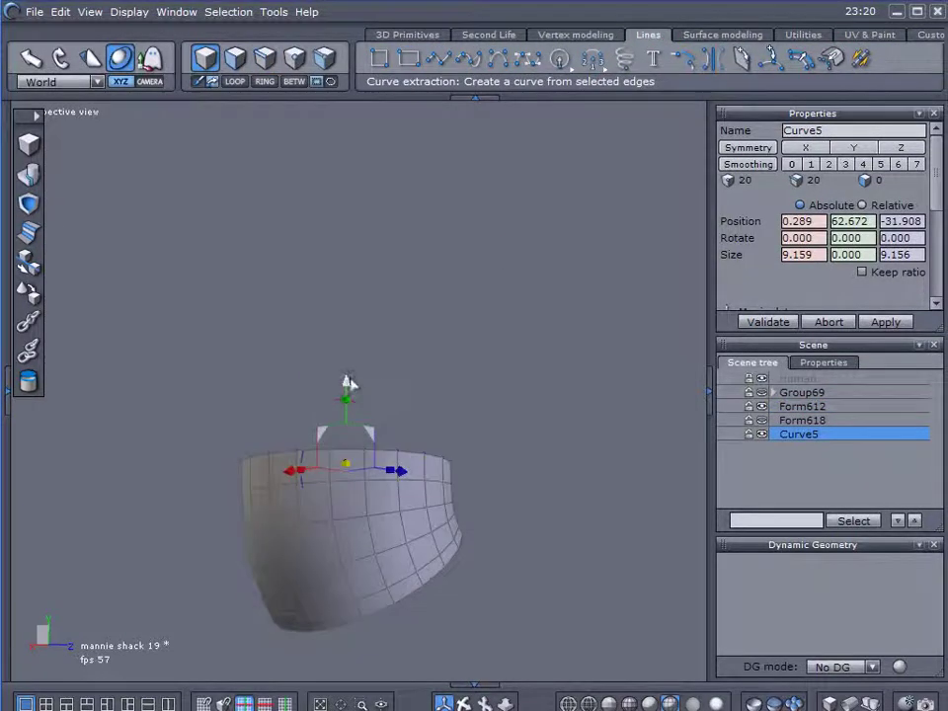
Raise the extracted curve to the flared head's top rim at about 74.3 in Y, with the head shown again
left_click_drag(349, 384, 330, 89)
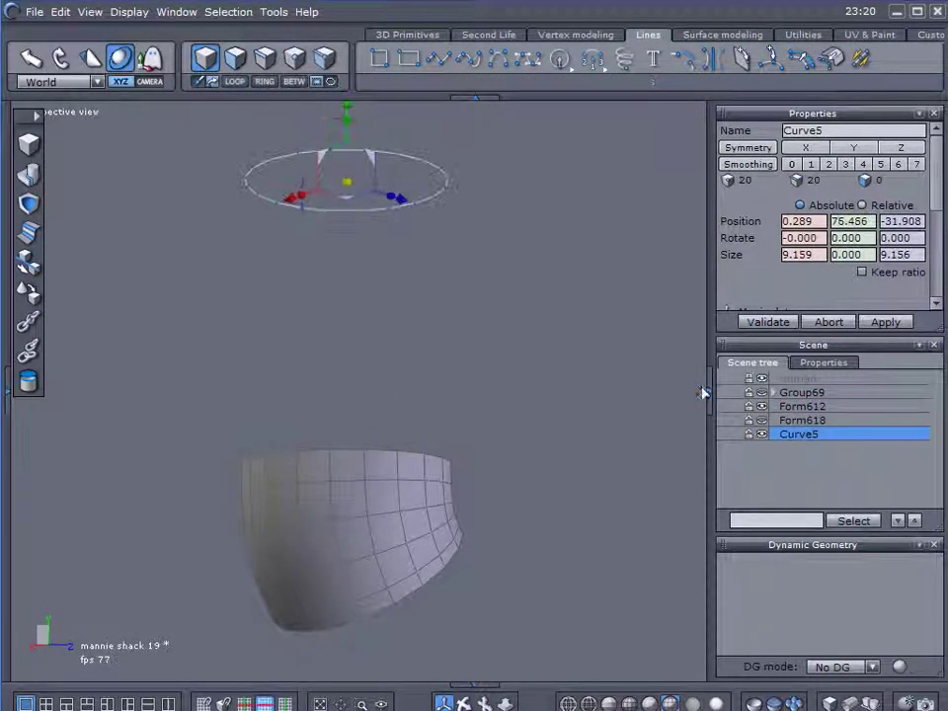
left_click(762, 421)
middle_click_drag(400, 381, 427, 422)
middle_click_drag(390, 203, 405, 245)
left_click_drag(380, 240, 381, 261)
Extrude the curve on the flared head's top rim upward into a thin band about 0.39 high
left_click(576, 34)
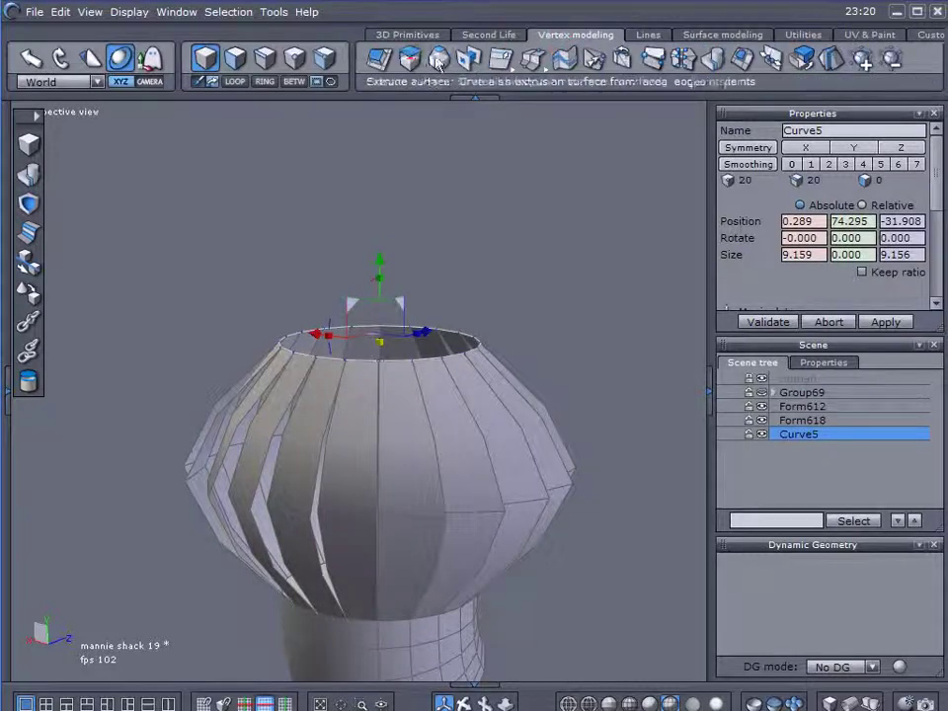
left_click(409, 57)
left_click(383, 348)
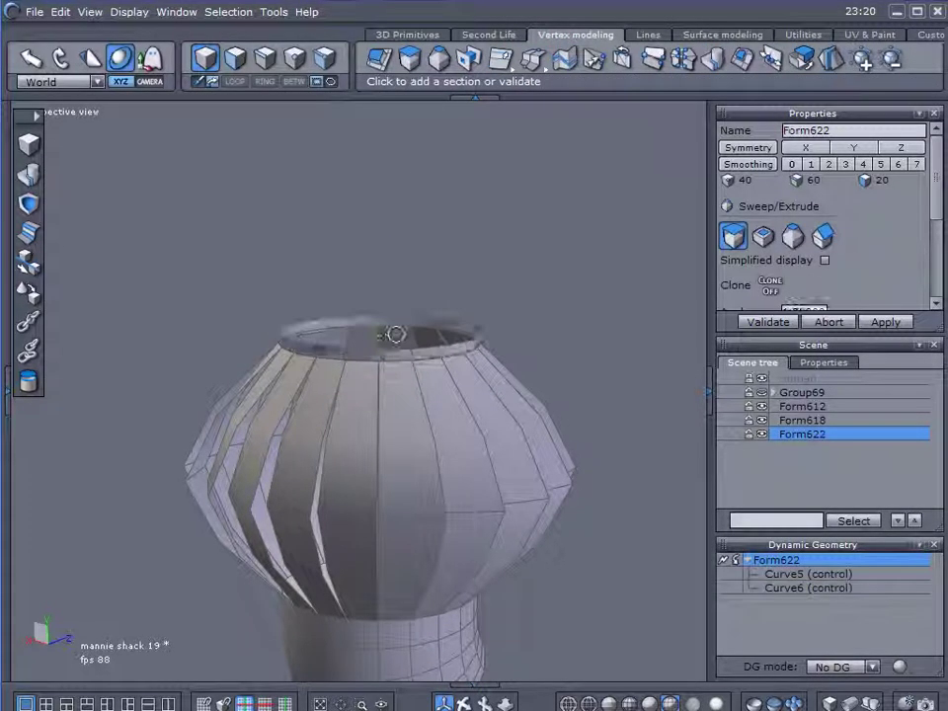
left_click(391, 297)
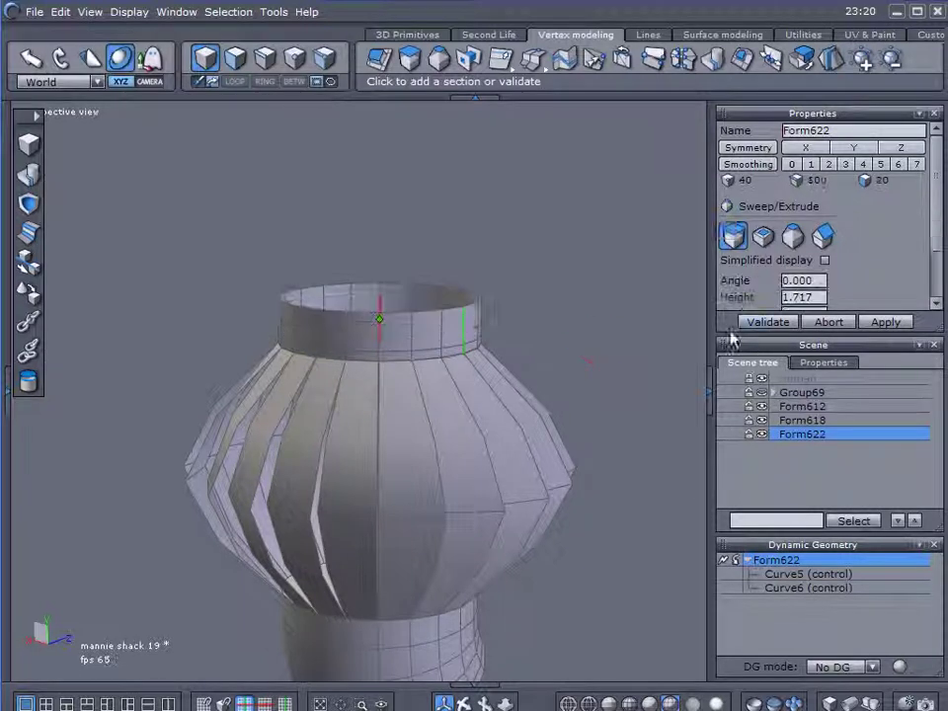
left_click(770, 322)
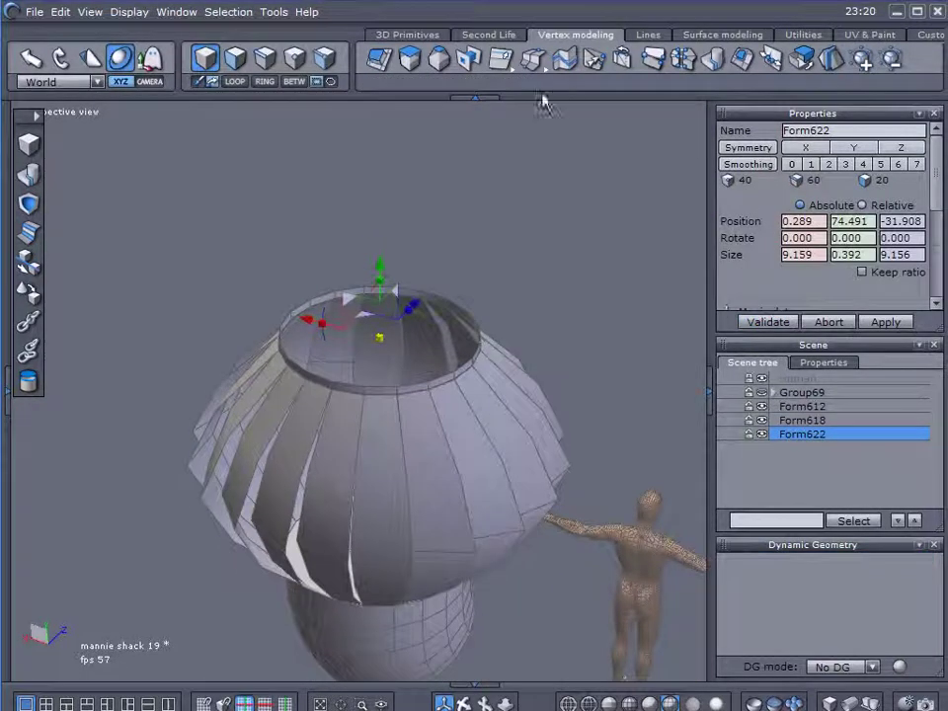
Close the open top of the thin band to form a flat cap on the flared head
left_click(745, 62)
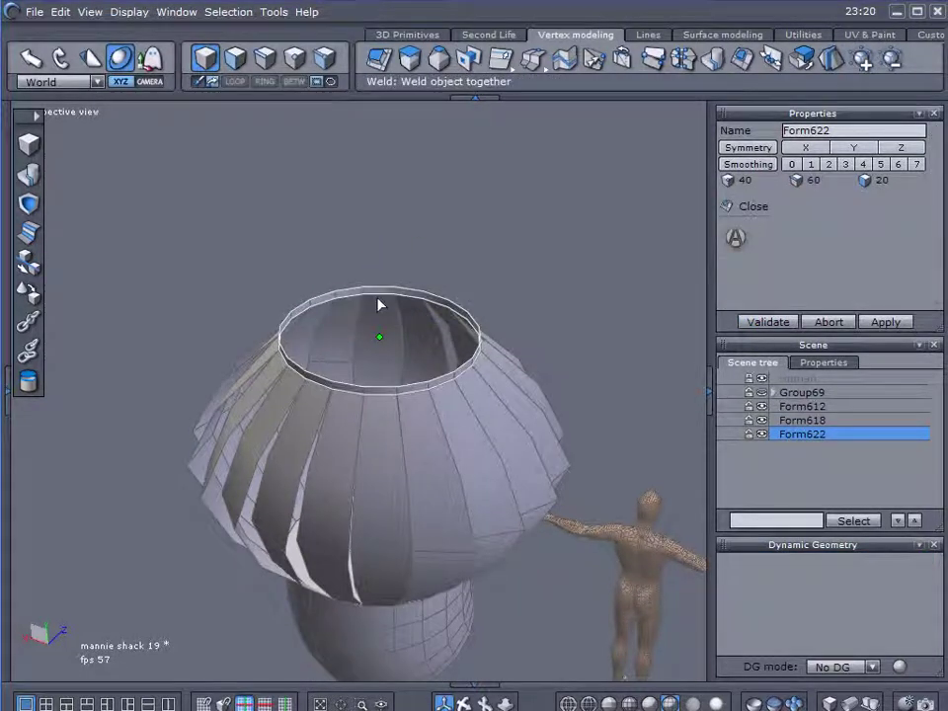
left_click(771, 322)
middle_click_drag(627, 335, 424, 383)
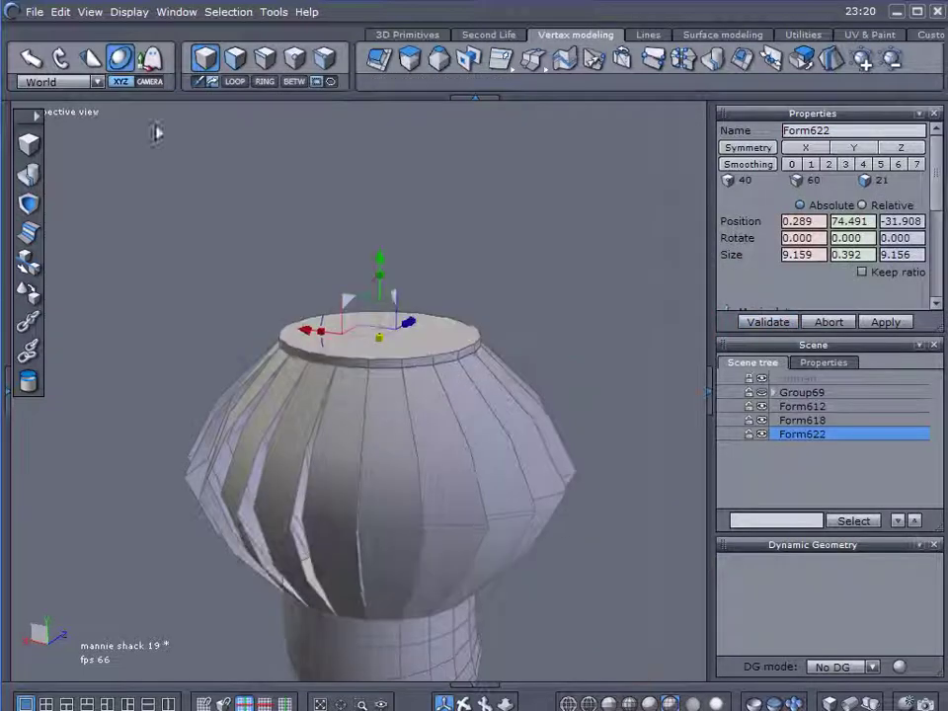
Select the full edge loop around the cap's lower rim and widen it to about 9.58
left_click(269, 65)
scroll(380, 389, "up", 3)
scroll(396, 382, "down", 2)
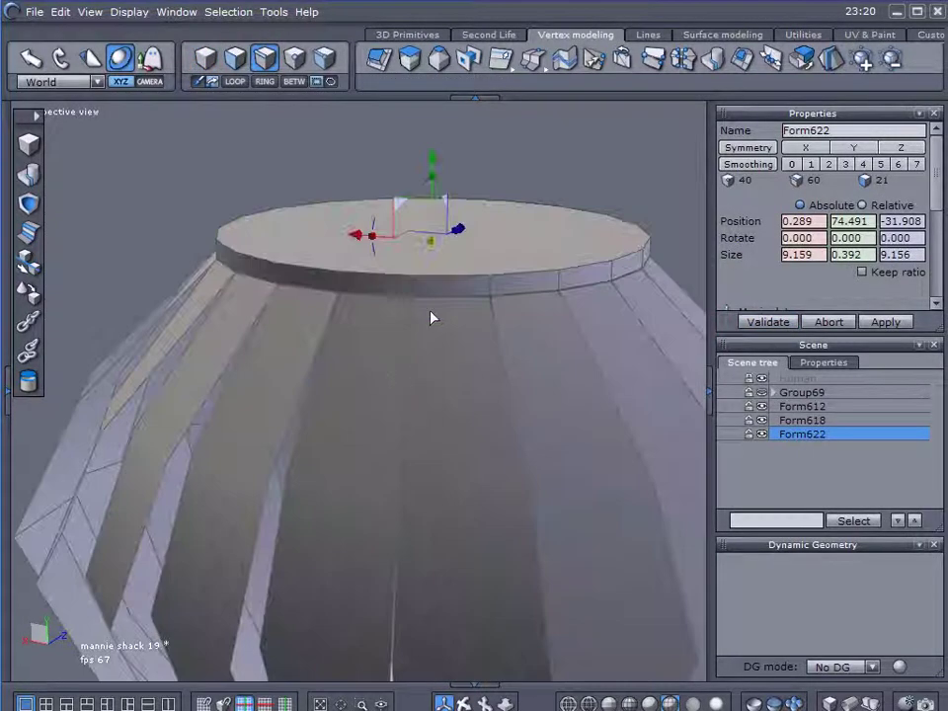
left_click(435, 296)
left_click(234, 81)
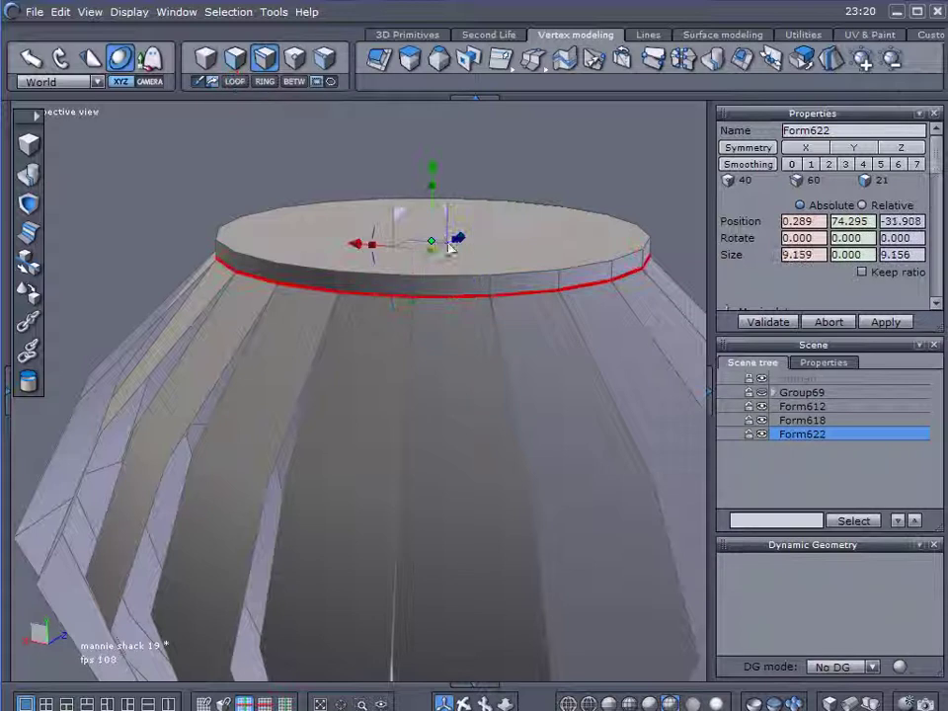
left_click_drag(431, 257, 454, 232)
Chamfer the full edge loop around the cap's top with radius 0.358 and range 1
left_click(538, 274)
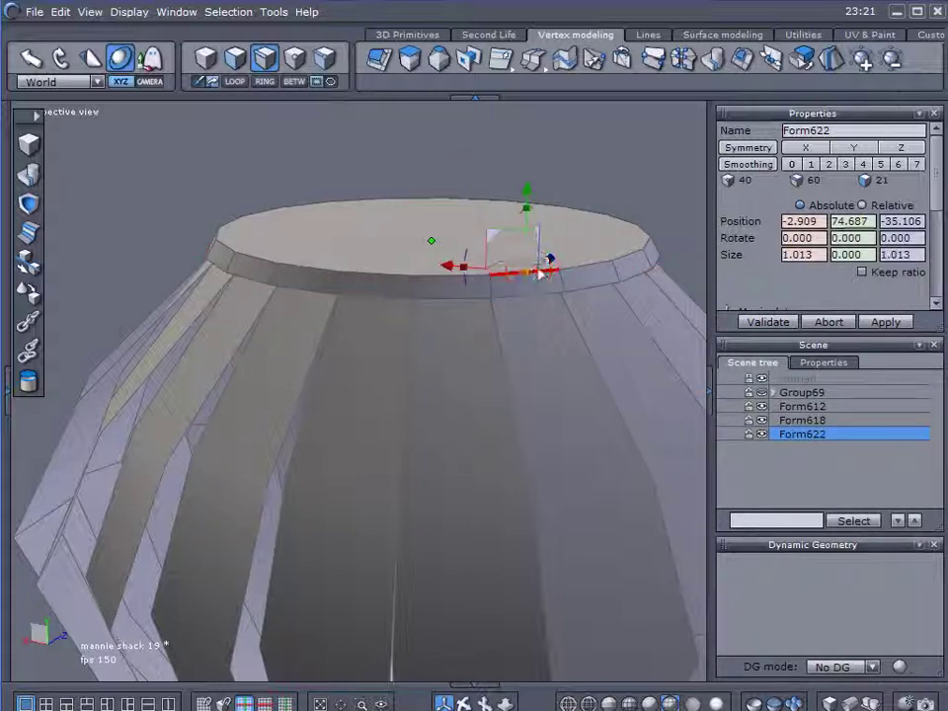
double_click(599, 276)
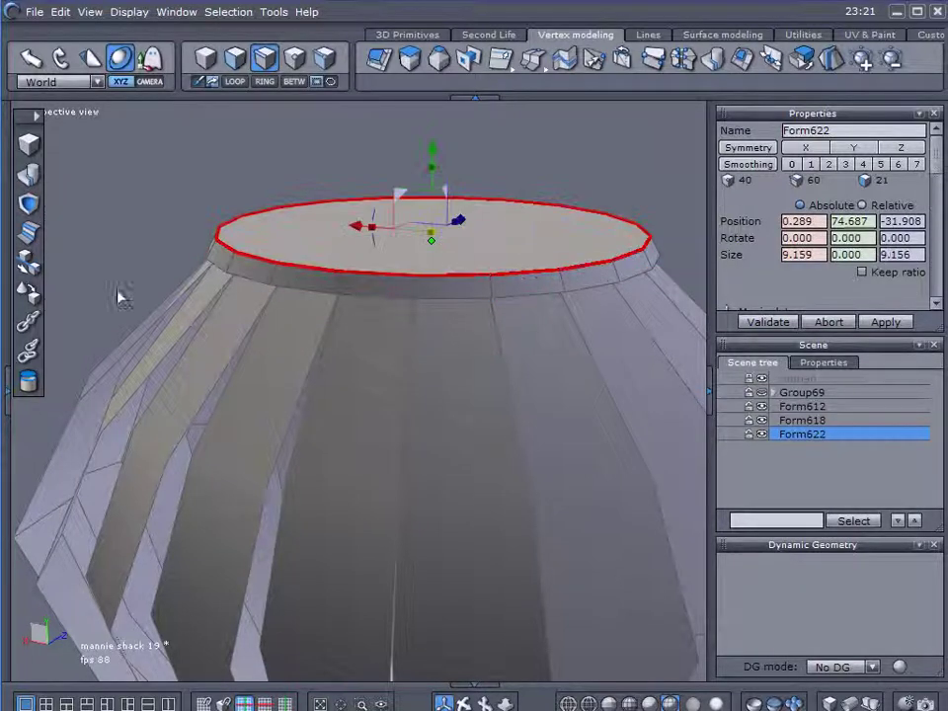
left_click(33, 235)
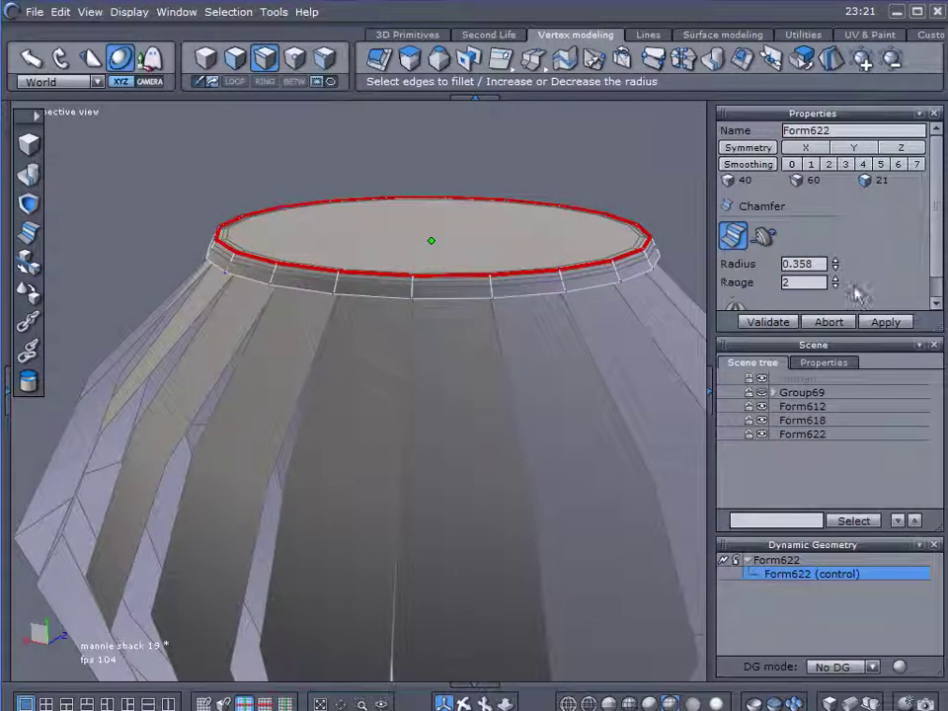
left_click(836, 287)
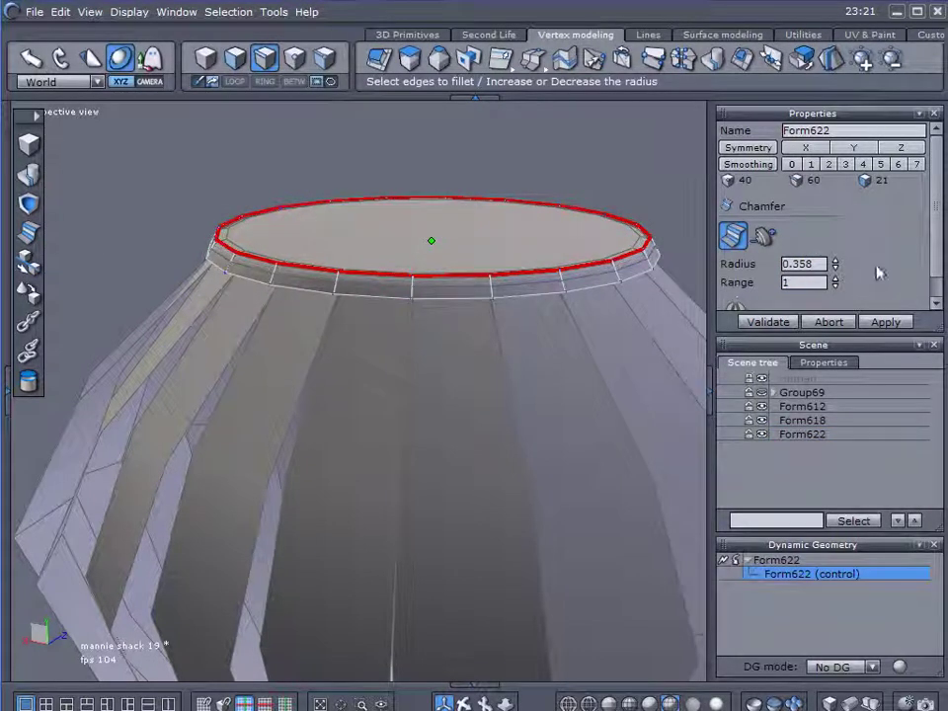
left_click(875, 326)
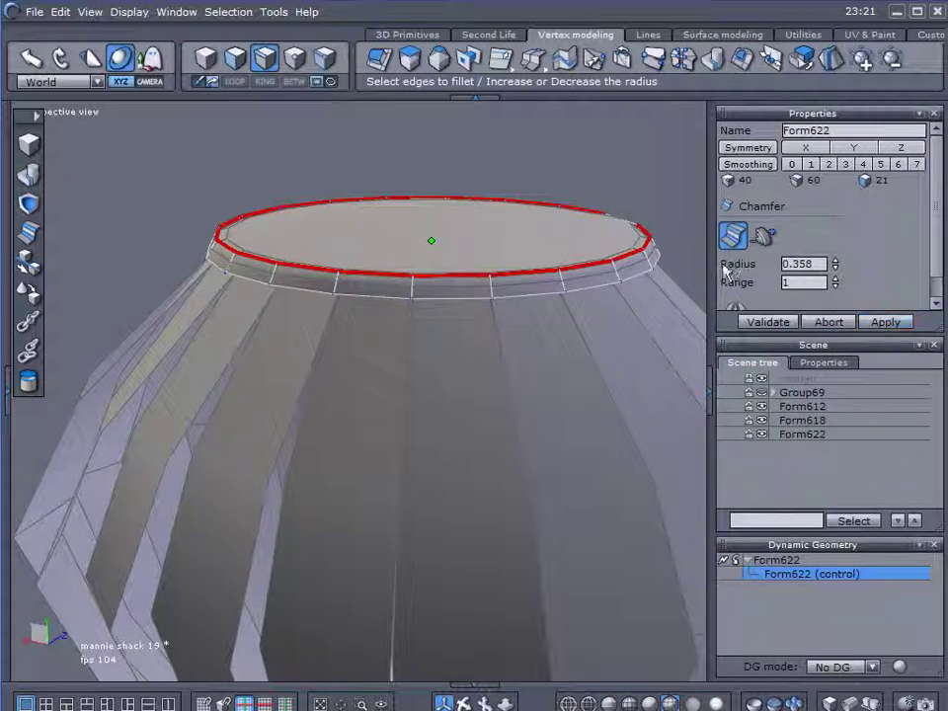
left_click(888, 324)
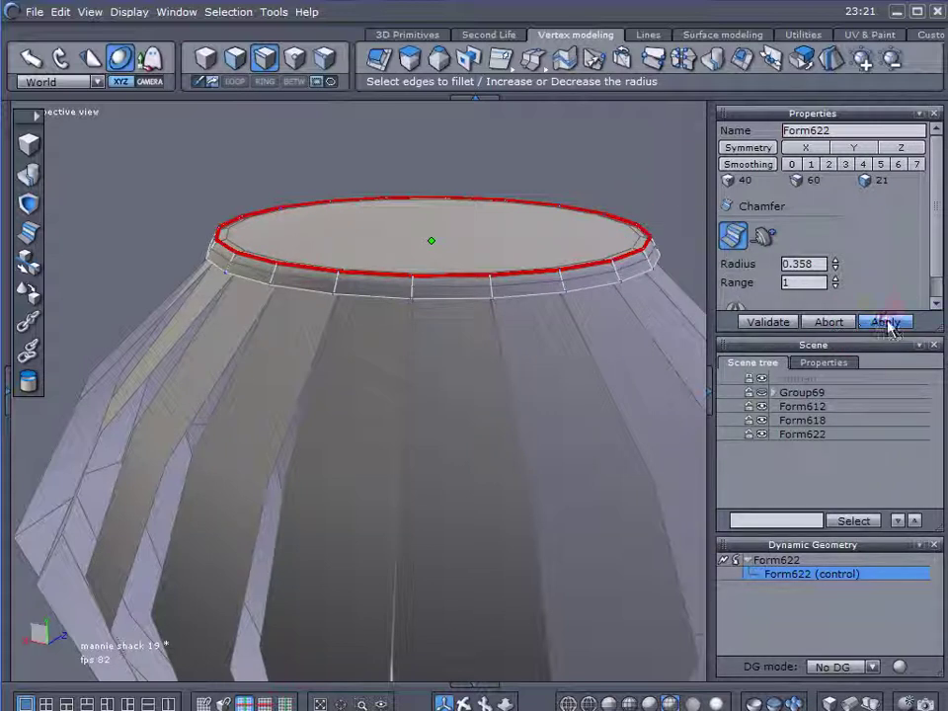
left_click(779, 324)
Show the shack again and group the pipe, flared head and cap into one vent object
scroll(633, 260, "down", 5)
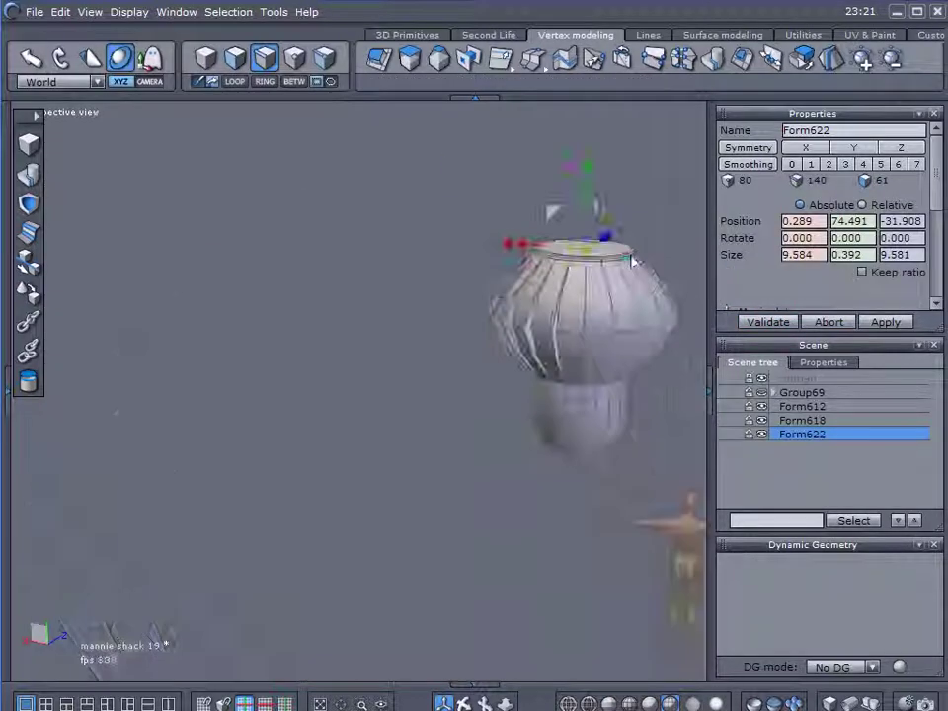
middle_click_drag(341, 350, 258, 386)
left_click_drag(258, 385, 849, 424, "alt")
left_click(762, 393)
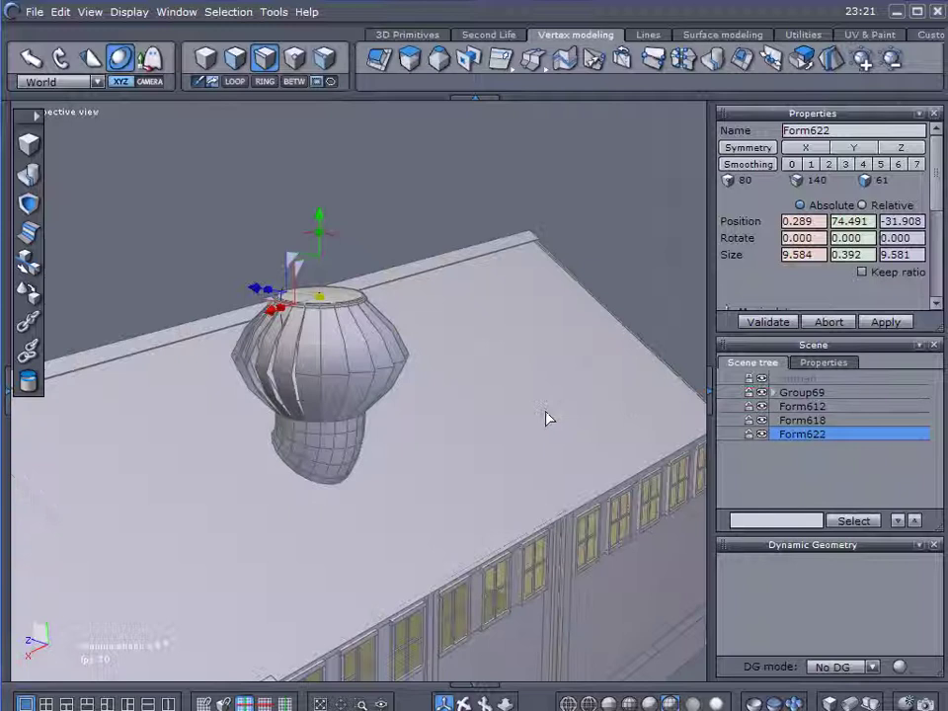
middle_click_drag(546, 417, 506, 415)
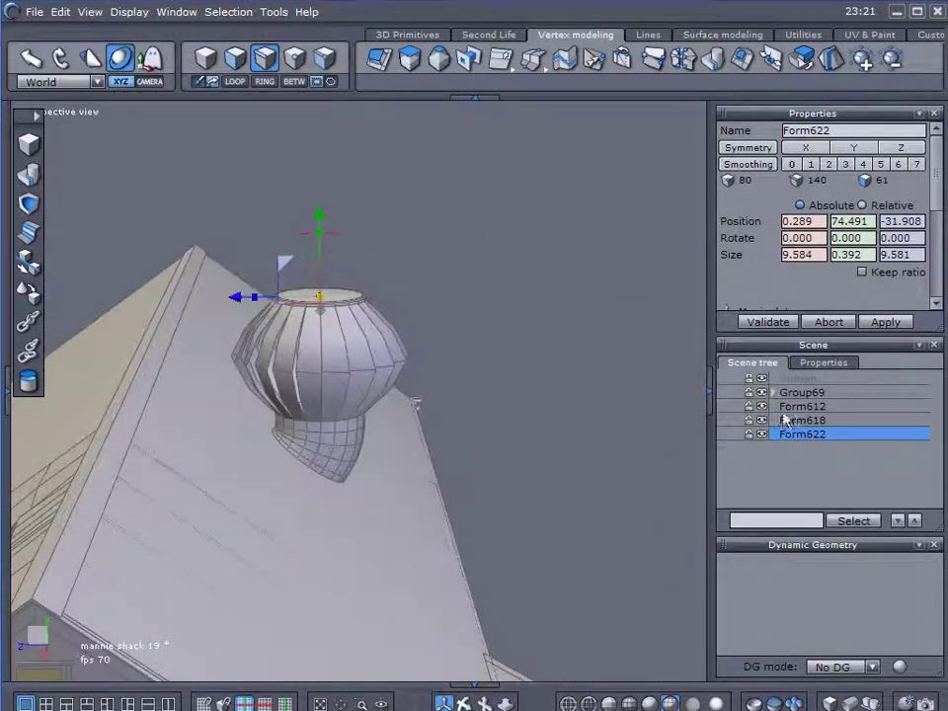
left_click(206, 57)
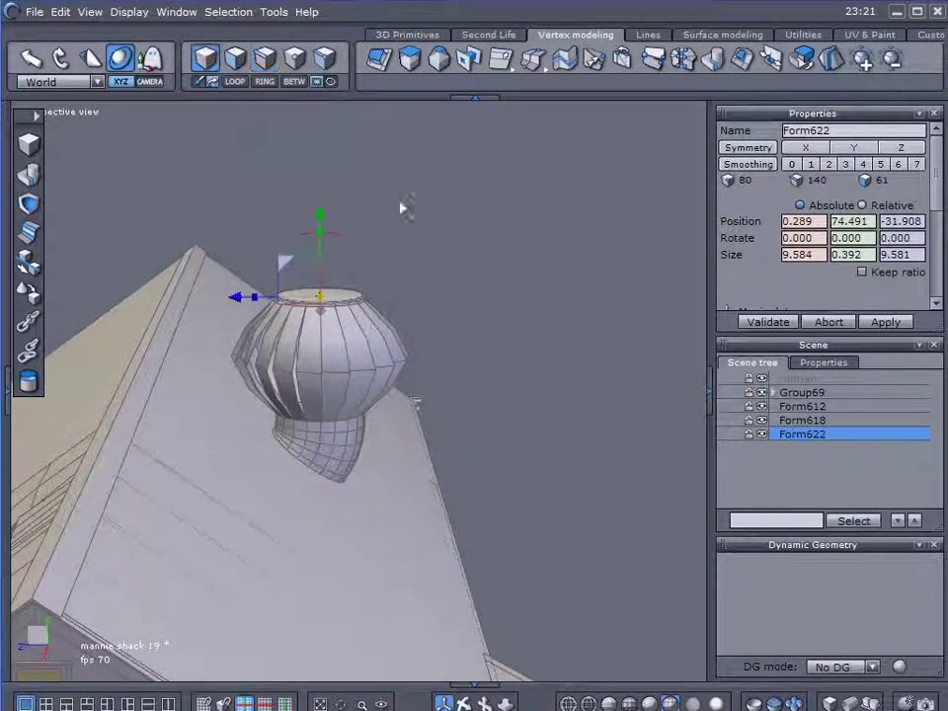
left_click(780, 406)
left_click(781, 435, "shift")
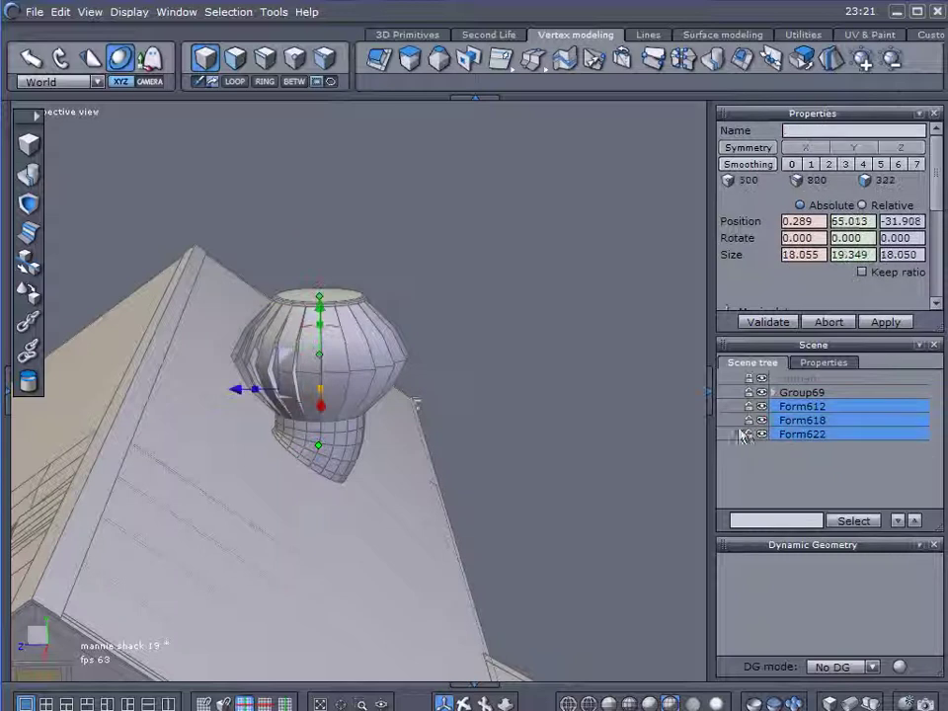
key("ctrl+g")
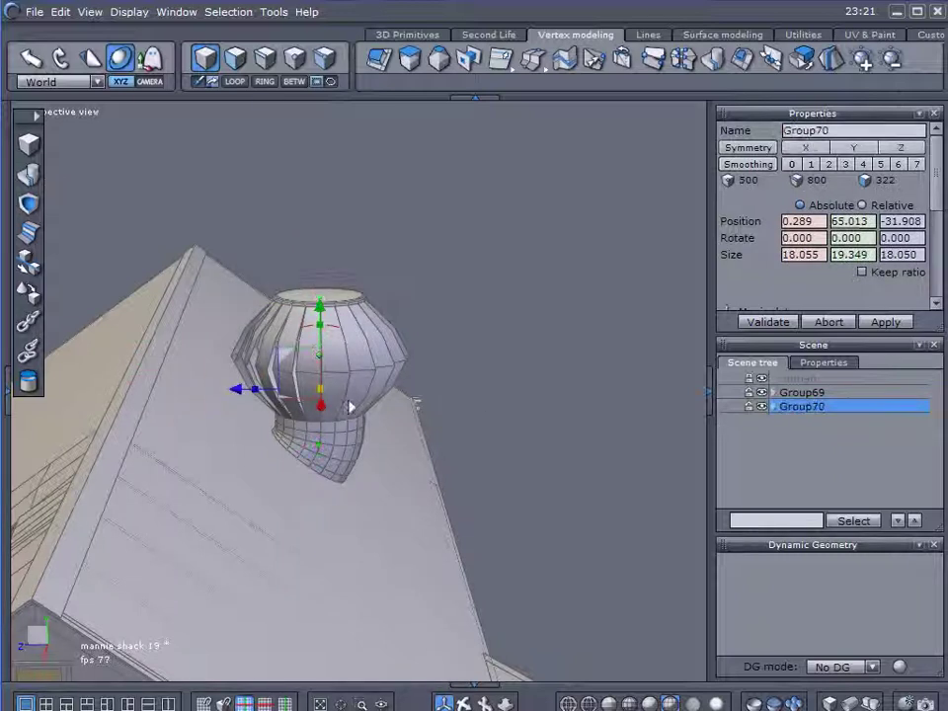
Scale the vent group down to about 5.78 × 6.19 × 5.78 and move it toward the roof ridge, at about 71.8 in Y and -17.8 in Z
left_click_drag(328, 399, 158, 391)
middle_click_drag(158, 392, 254, 449)
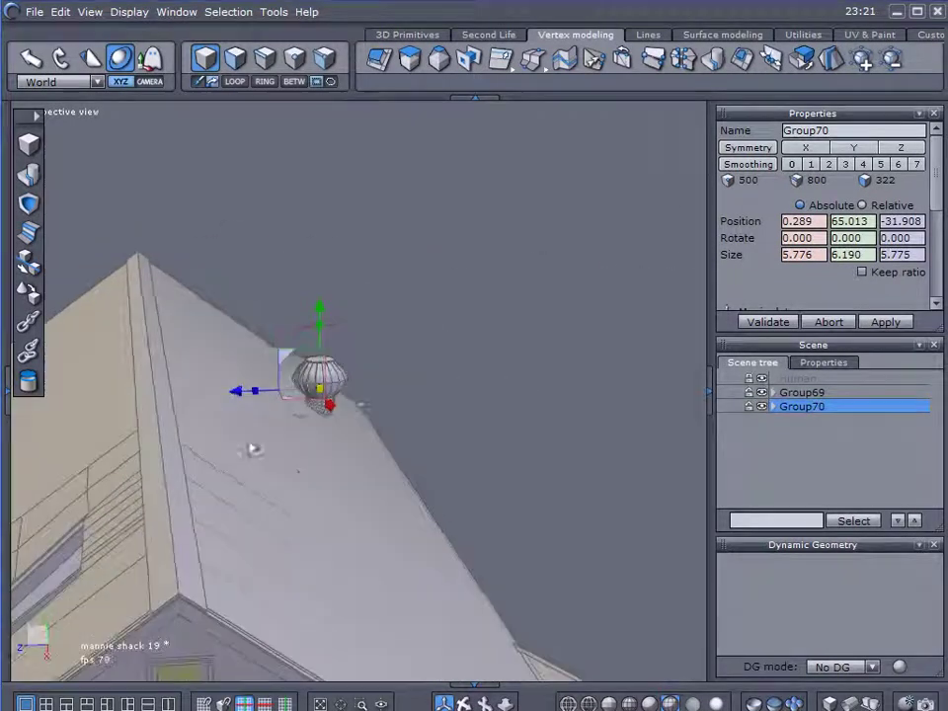
left_click_drag(237, 395, 123, 390)
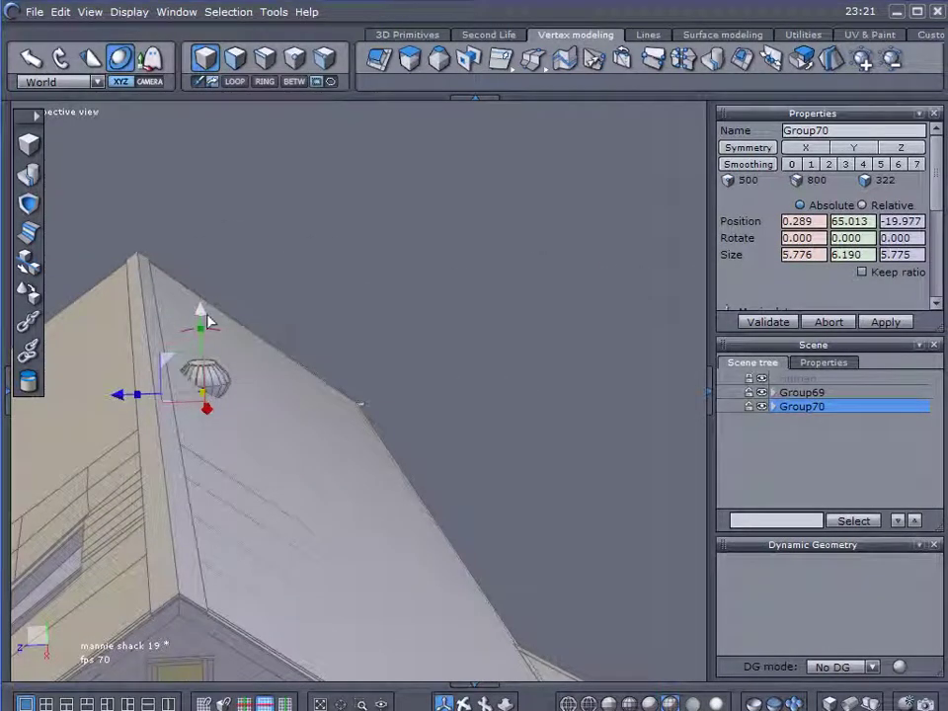
left_click_drag(204, 317, 194, 255)
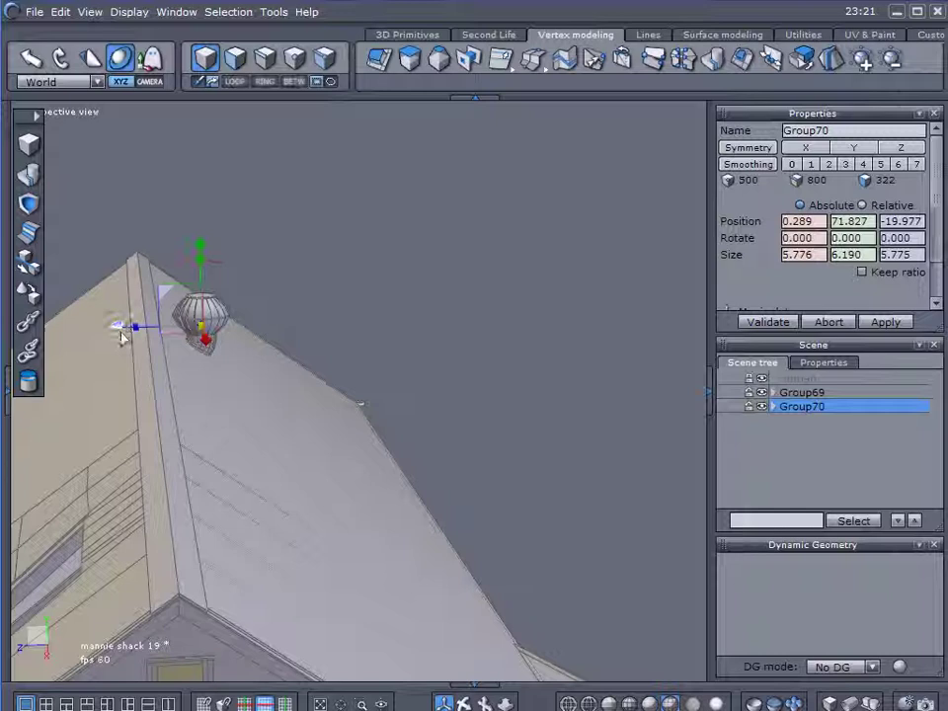
left_click_drag(122, 339, 101, 334)
Seat the vent on the roof slope near the ridge at about 70.0 in Y and -18.65 in Z
scroll(219, 344, "up", 2)
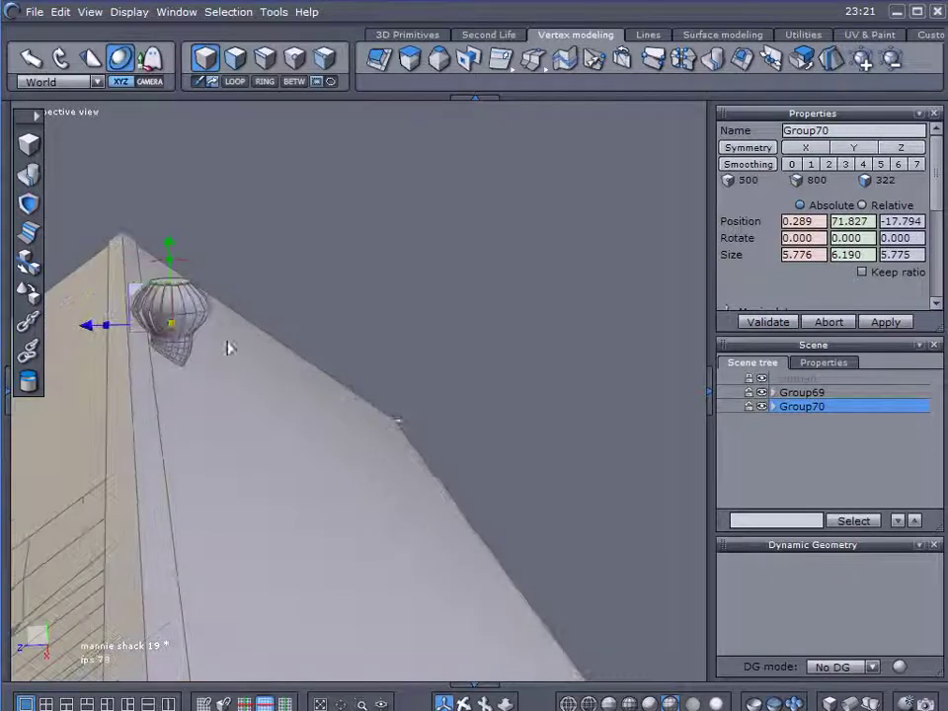
scroll(257, 361, "down", 2)
left_click_drag(210, 245, 197, 173)
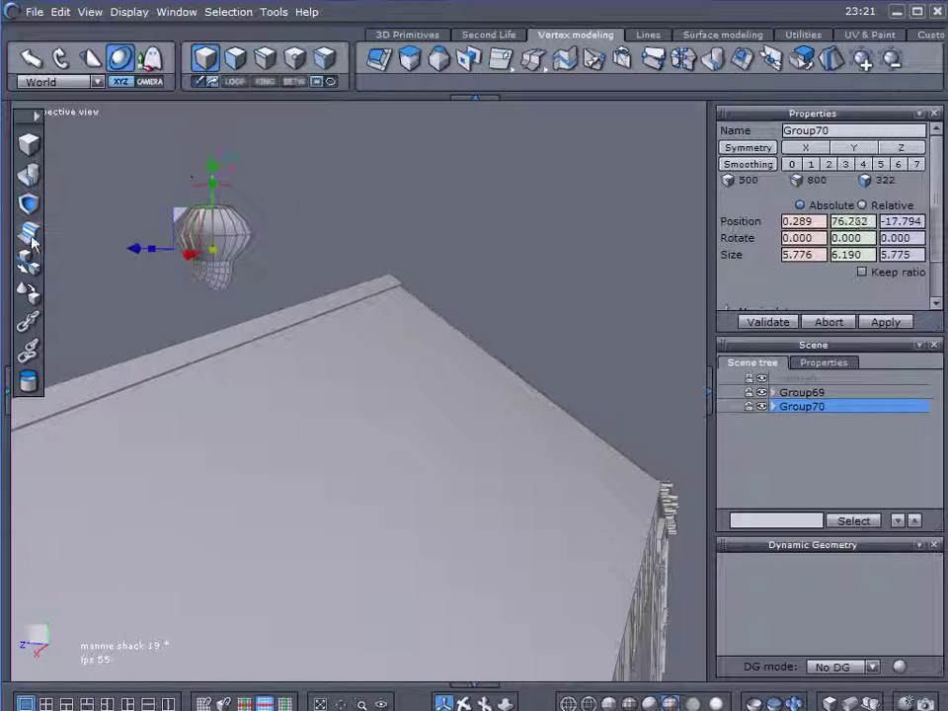
right_click_drag(129, 321, 207, 329)
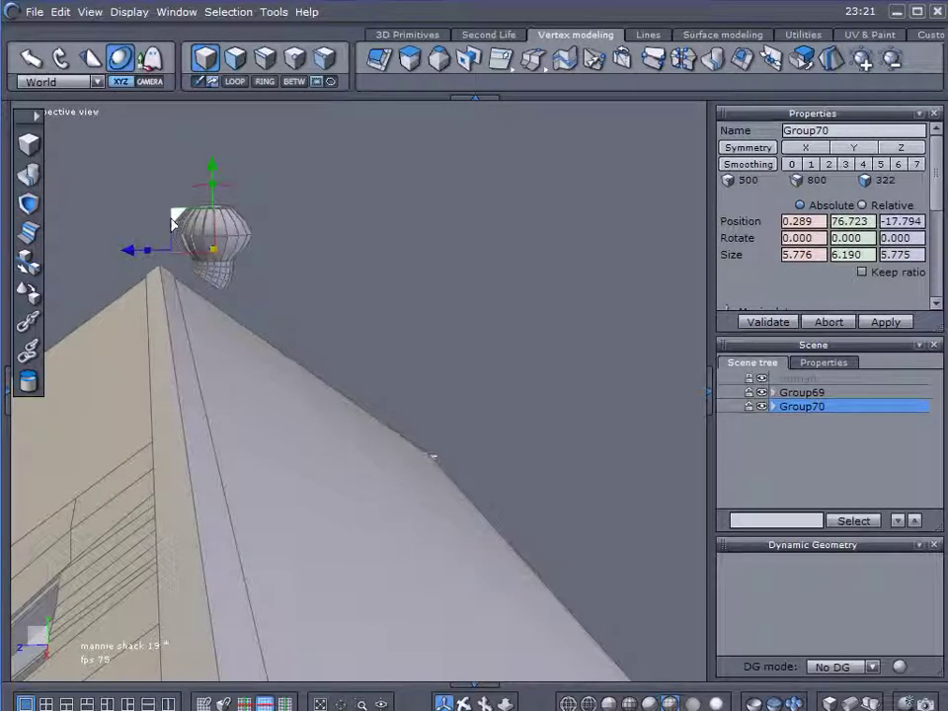
left_click_drag(172, 223, 189, 328)
scroll(230, 405, "up", 5)
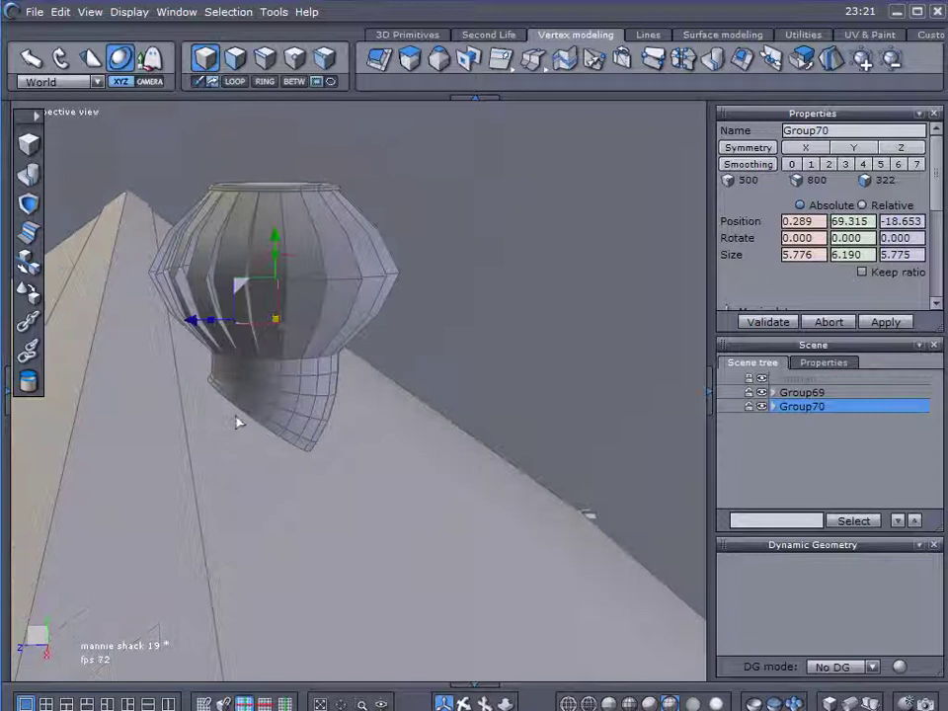
middle_click_drag(236, 421, 219, 397)
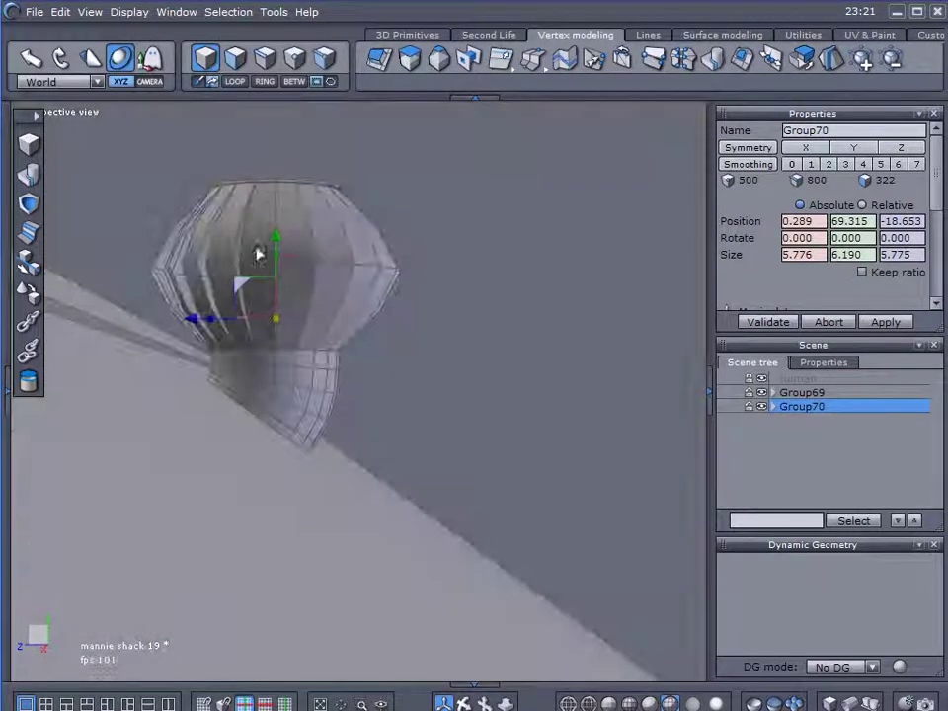
left_click_drag(269, 235, 259, 150)
Hide the shack and close the open slanted lower end of the vent pipe
left_click(238, 62)
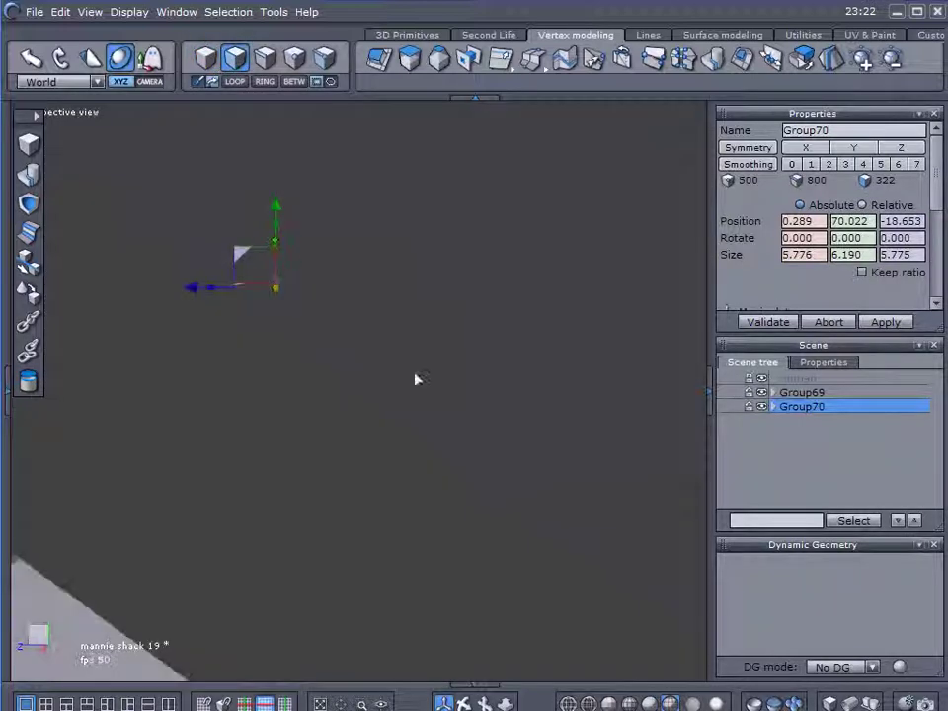
left_click(761, 393)
middle_click_drag(299, 420, 304, 334)
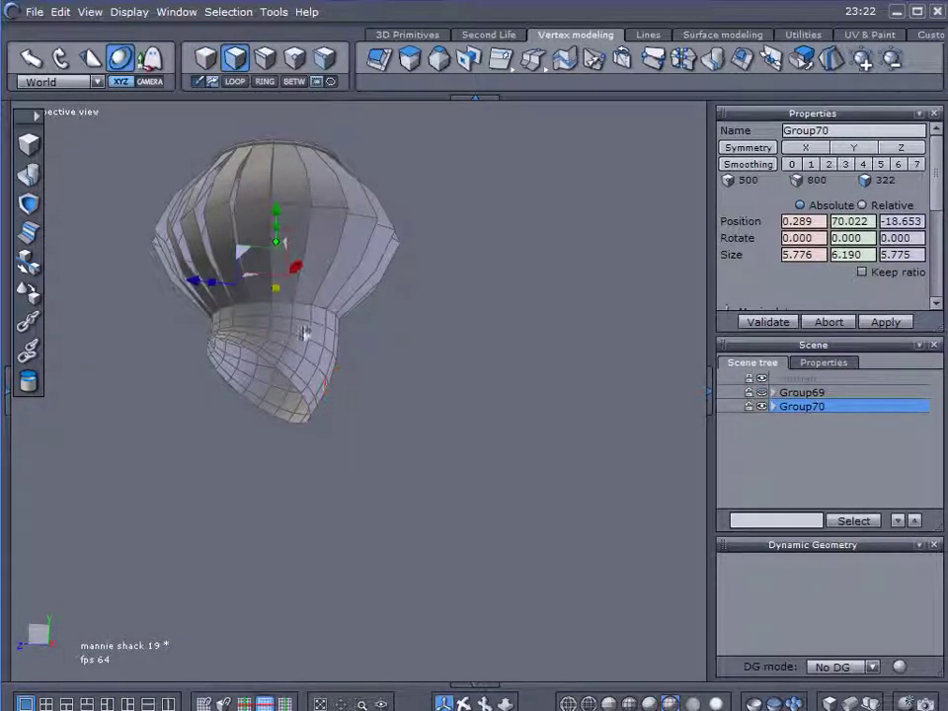
left_click(379, 59)
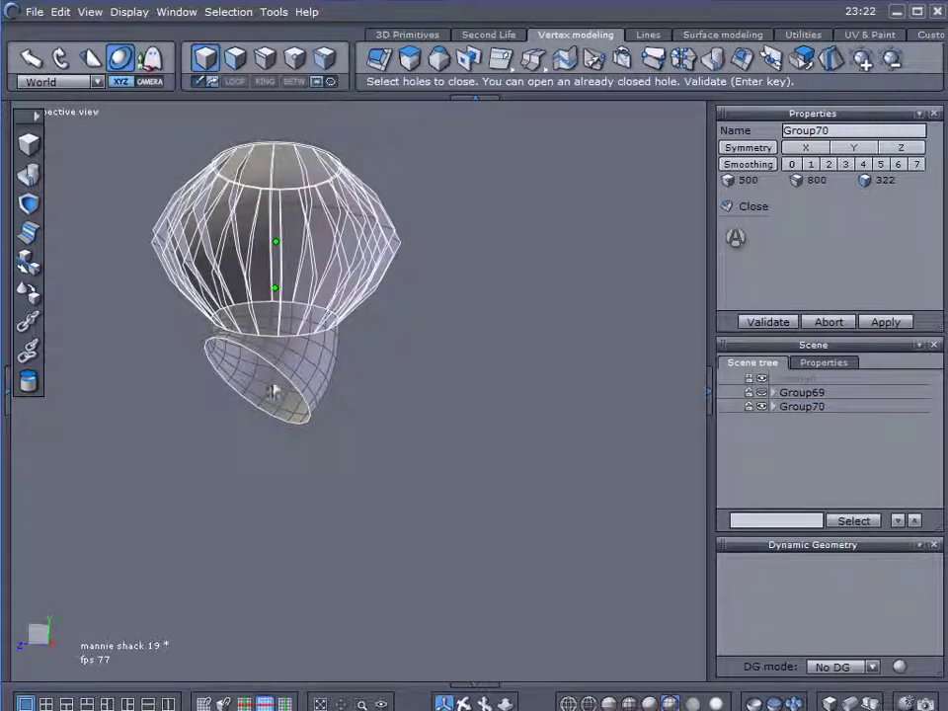
left_click(299, 399)
left_click(772, 326)
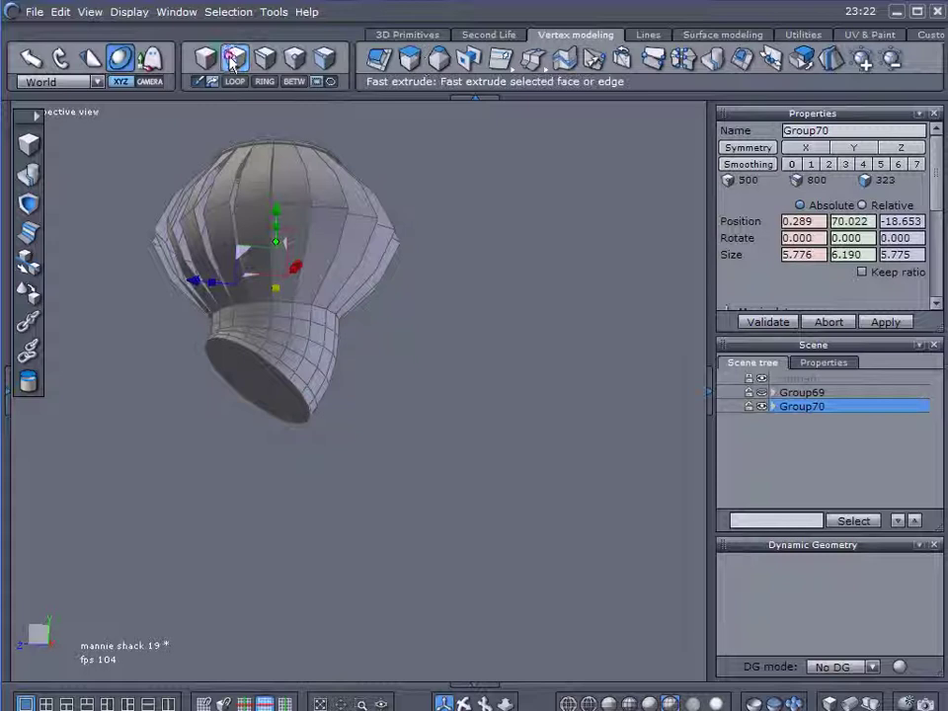
Extrude the pipe's slanted bottom face outward a short distance and show the shack again
left_click(260, 389)
left_click(413, 63)
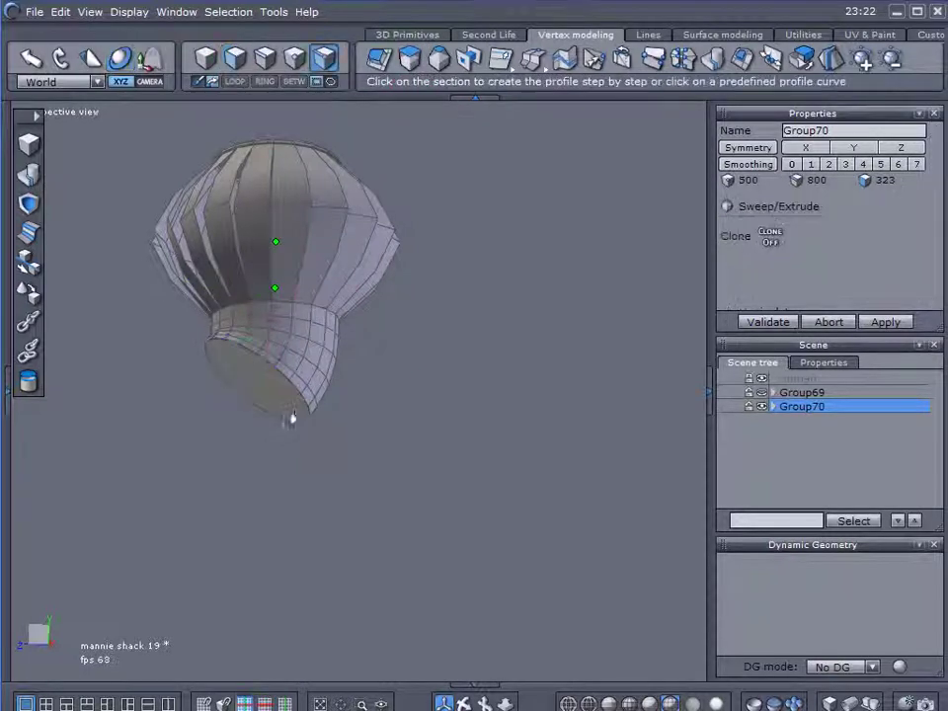
left_click(242, 384)
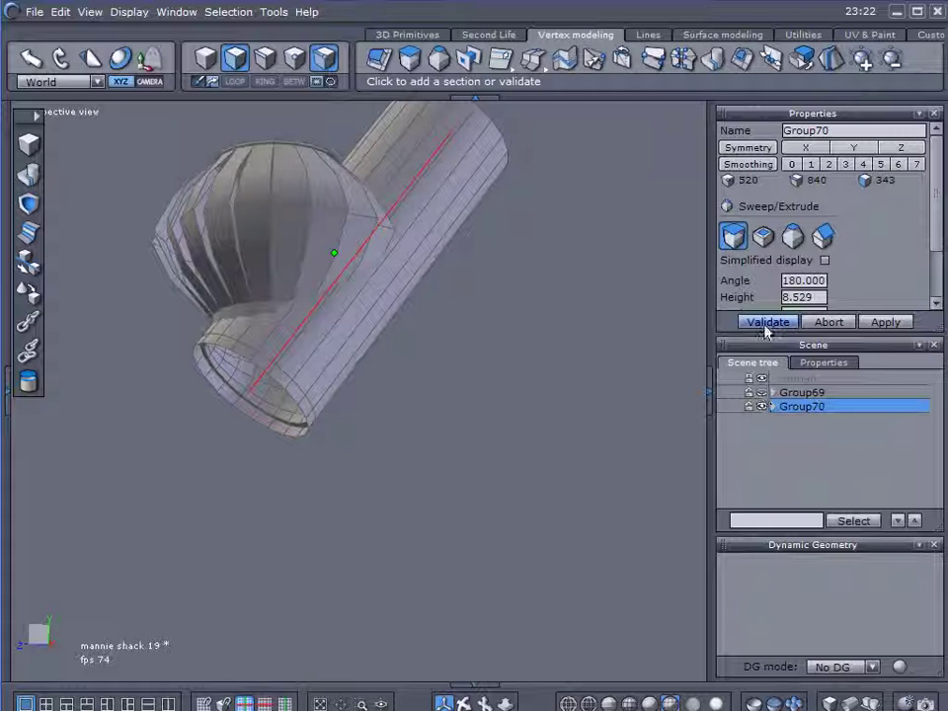
left_click(766, 324)
left_click(762, 394)
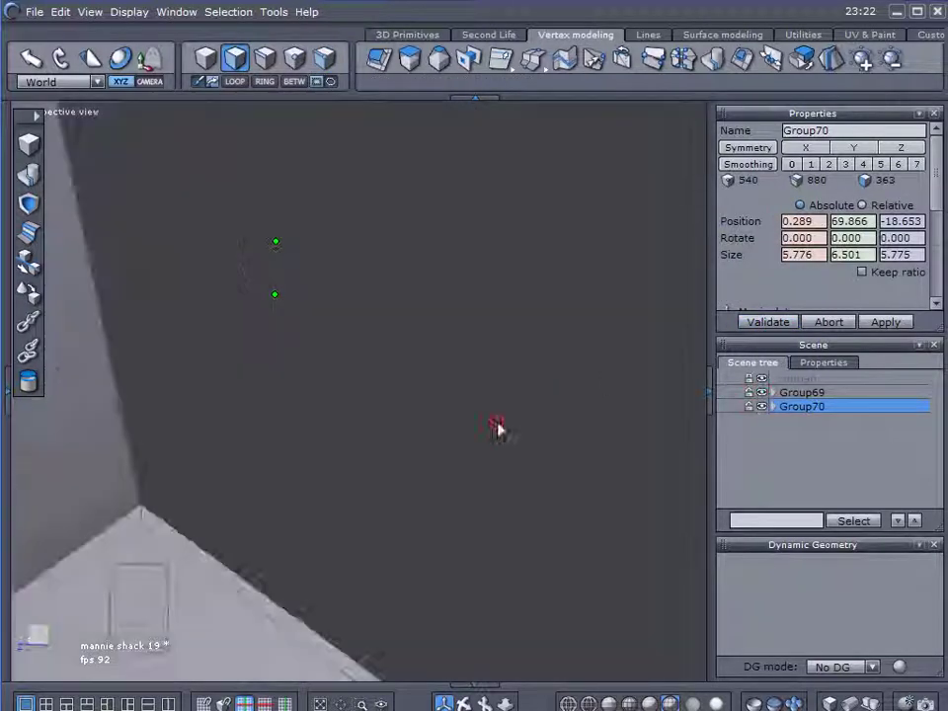
Lower the whole vent group into the roof slope to about 69.4 in Y
scroll(497, 427, "down", 5)
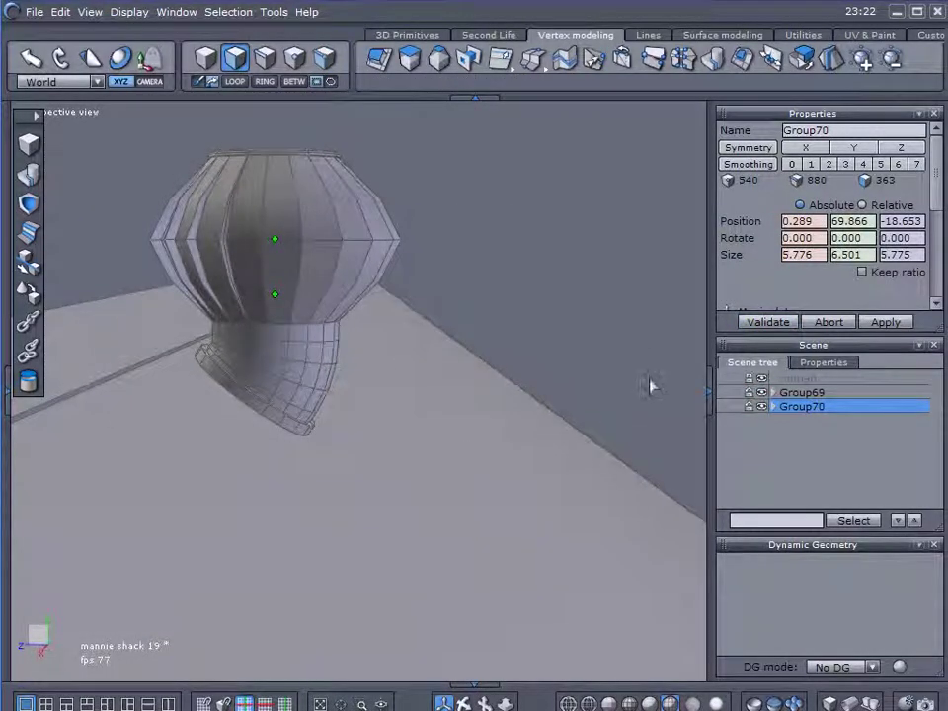
left_click(565, 253)
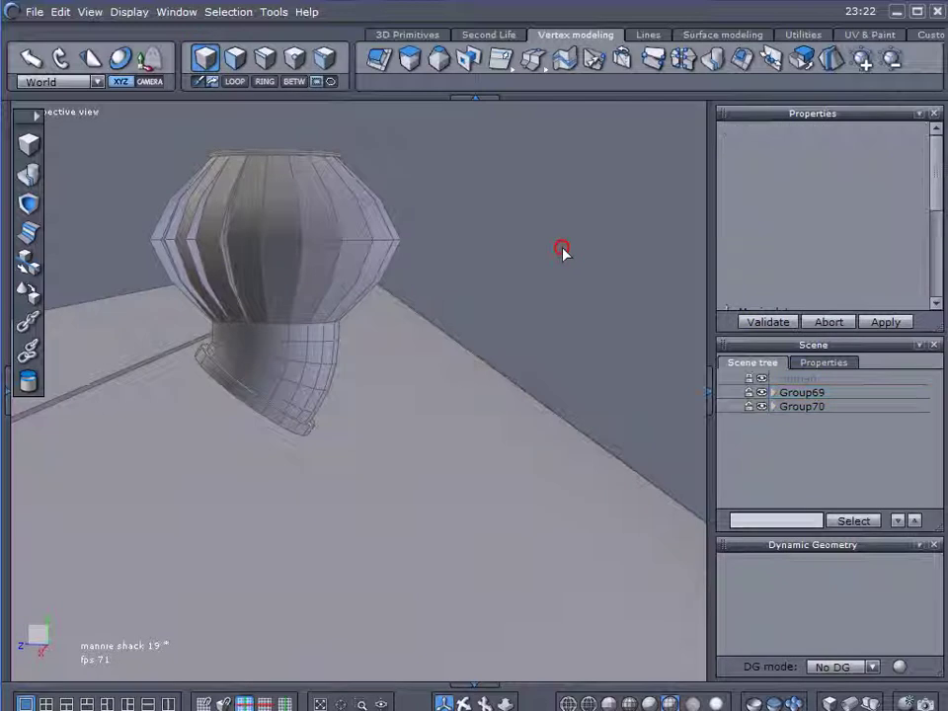
left_click(785, 406)
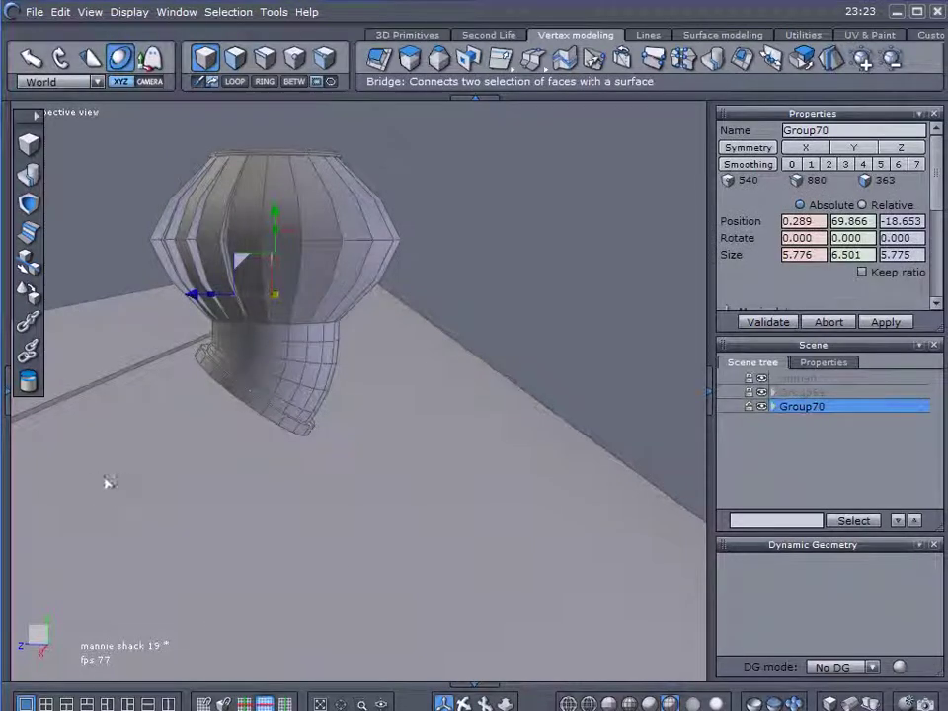
left_click_drag(117, 496, 255, 272, "alt")
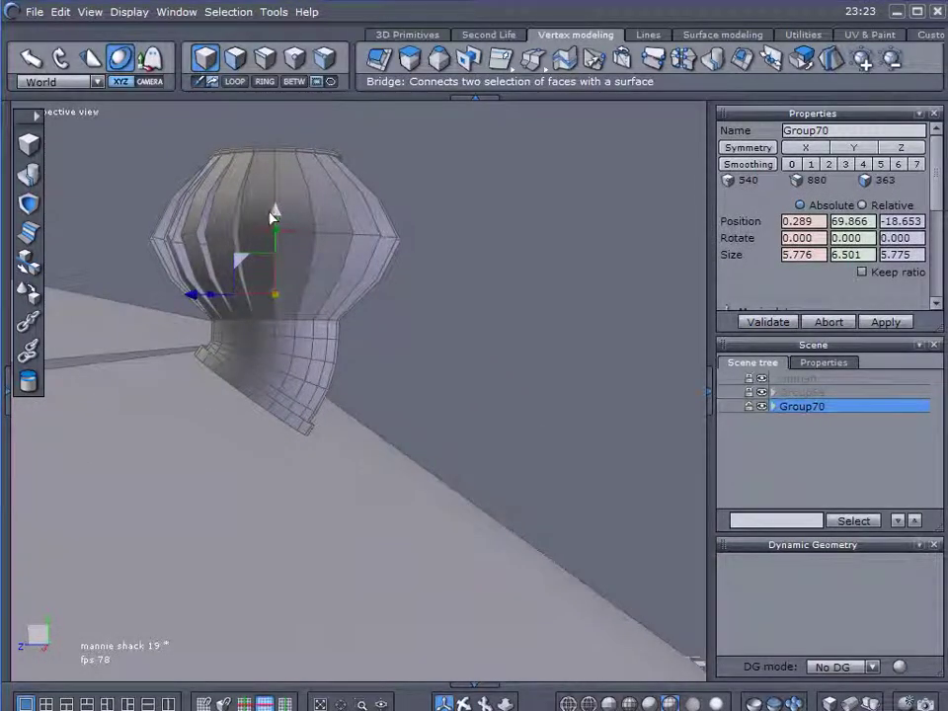
mouse_move(272, 228)
left_mouse_down()
mouse_move(267, 255)
mouse_move(268, 237)
left_mouse_up()
Set the smoothing level of the vent's flared strip head, Form618 inside Group70, to 2
right_click_drag(578, 366, 218, 406)
scroll(318, 405, "down", 5)
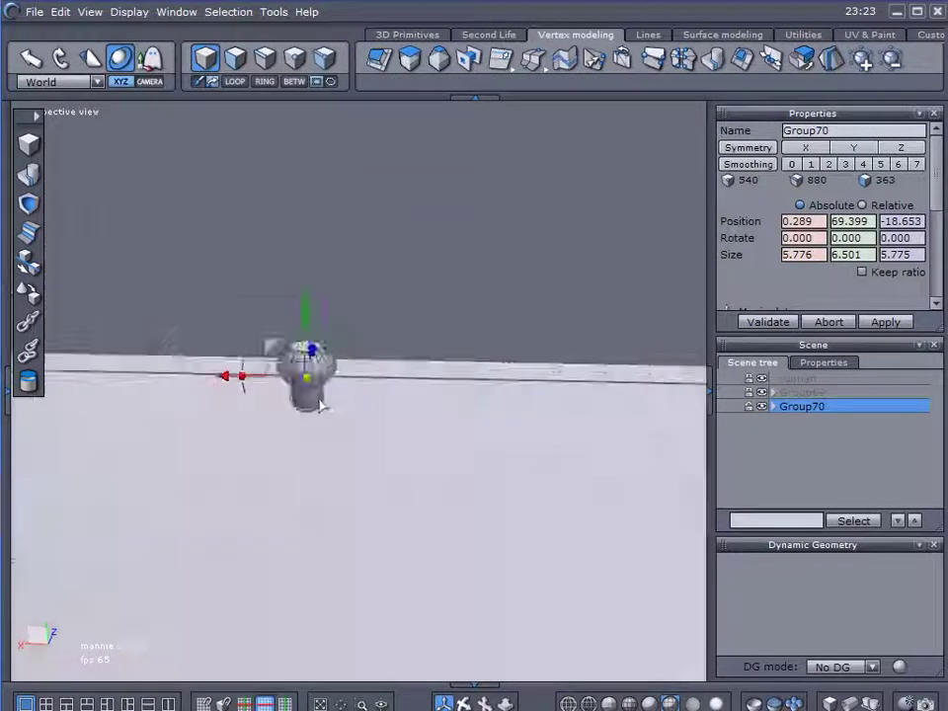
scroll(336, 405, "down", 4)
right_click_drag(350, 406, 569, 445)
scroll(332, 383, "up", 6)
scroll(351, 379, "down", 2)
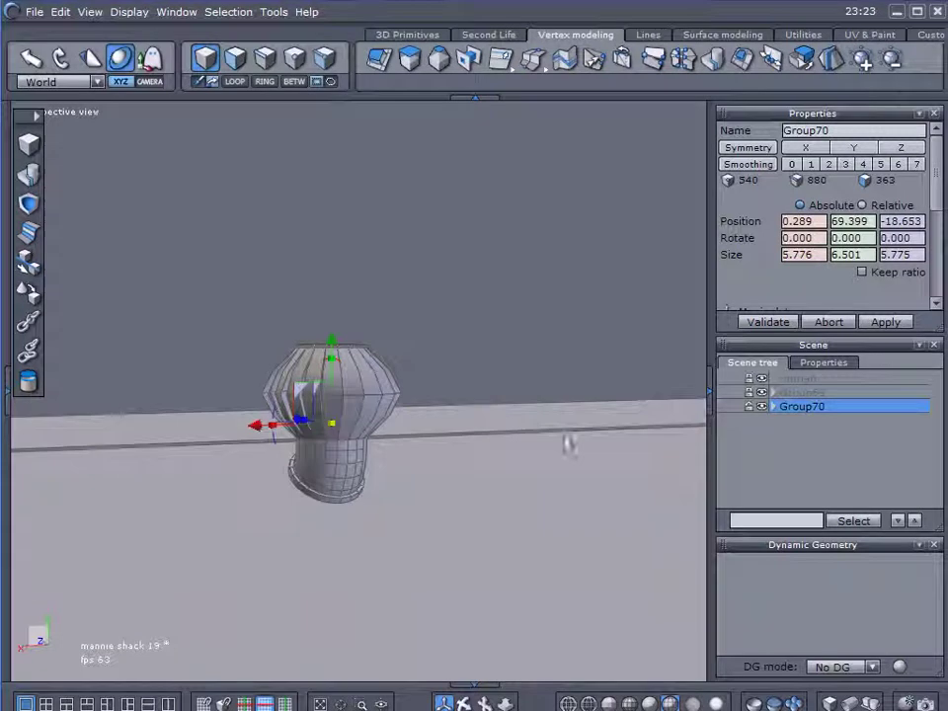
left_click(773, 407)
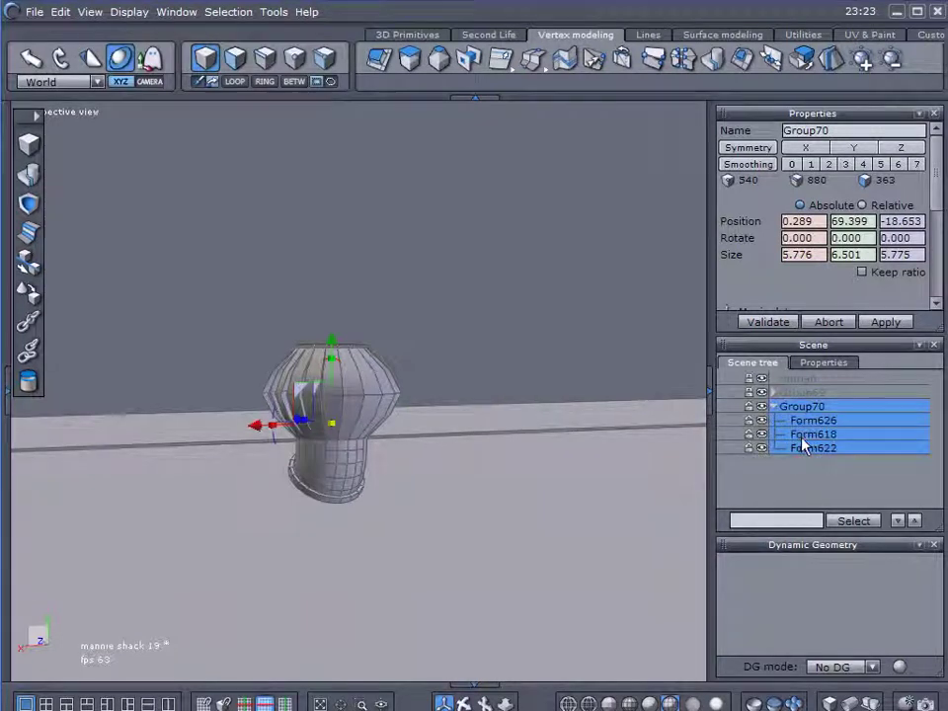
left_click(790, 436)
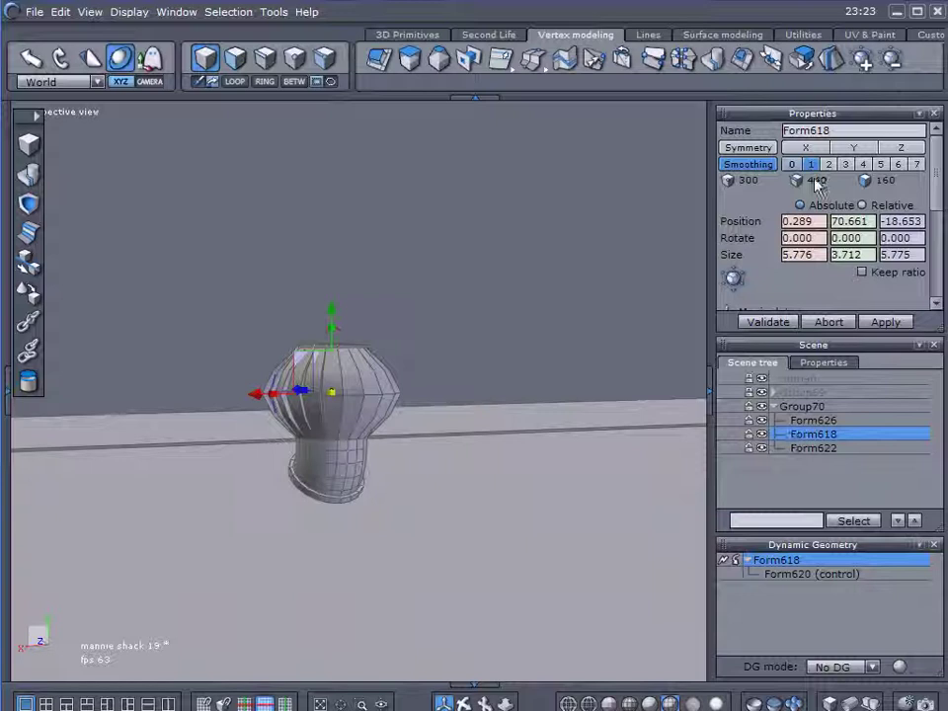
left_click(830, 166)
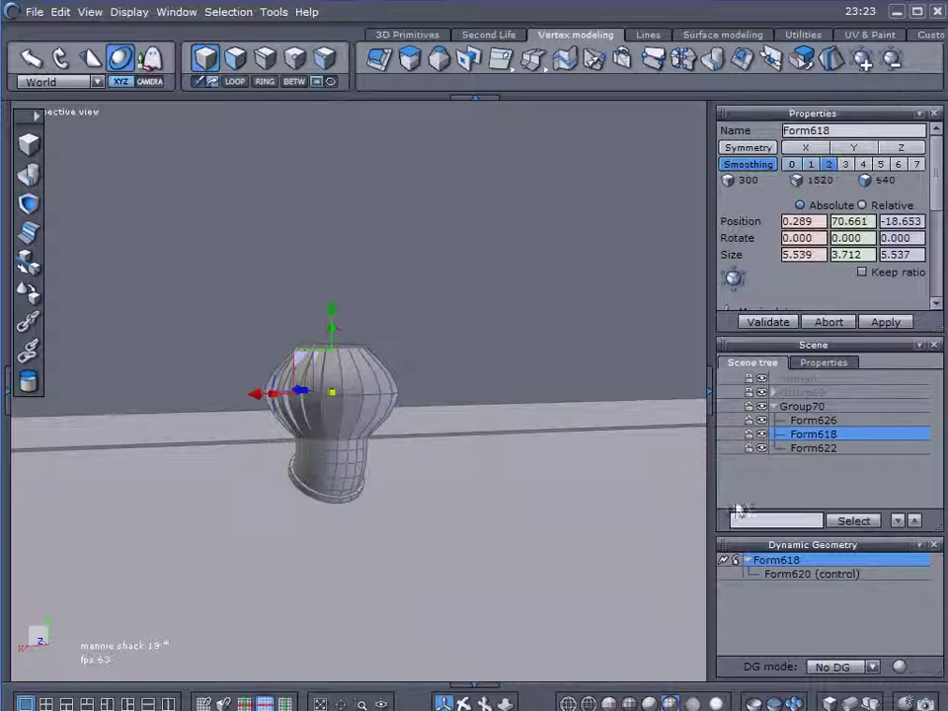
left_click(774, 407)
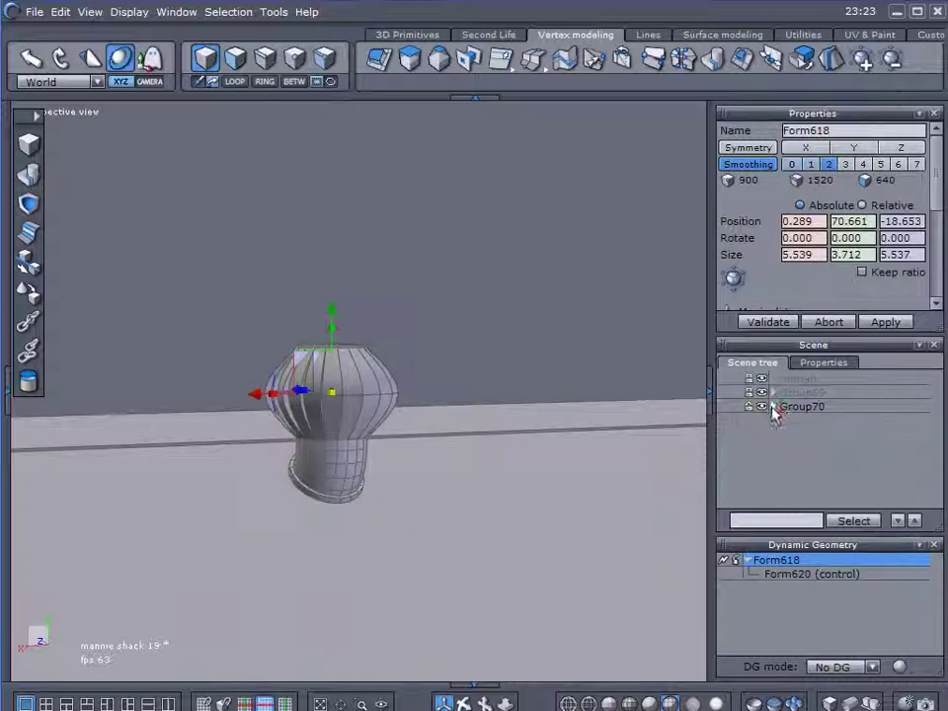
Duplicate the whole vent group and move the copy along the roof ridge to about -42.2 in X
middle_click_drag(495, 460, 316, 505)
left_click(346, 296)
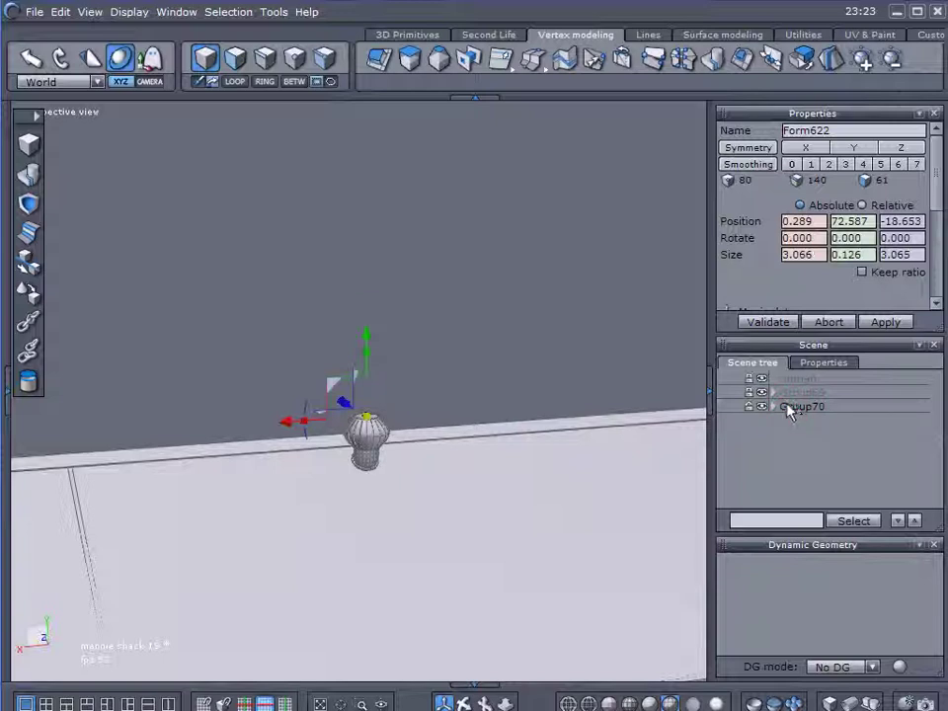
left_click(490, 299)
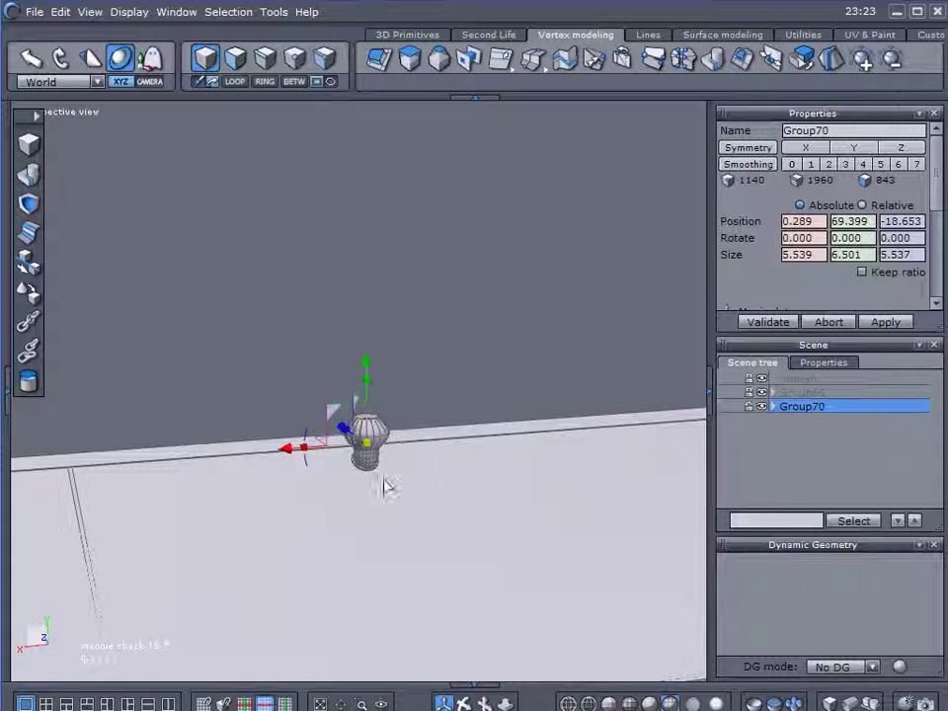
key("ctrl+v")
left_click_drag(288, 450, 617, 431)
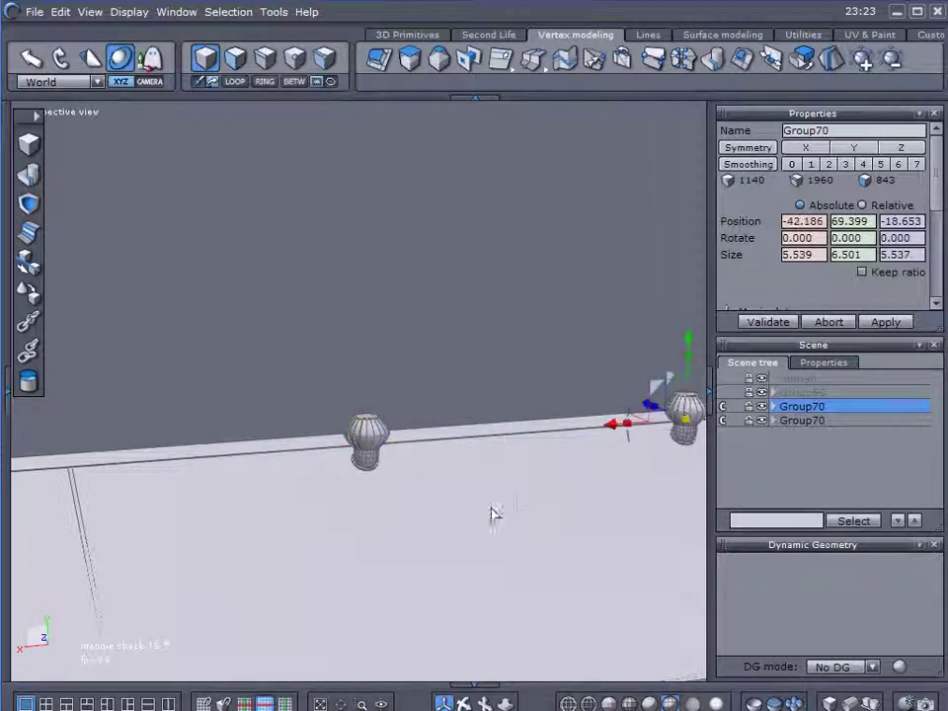
Duplicate the original vent group again, move this copy along the ridge the opposite way to about 42.9 in X, and deselect it
right_click_drag(453, 521, 393, 518)
middle_click_drag(393, 526, 456, 512)
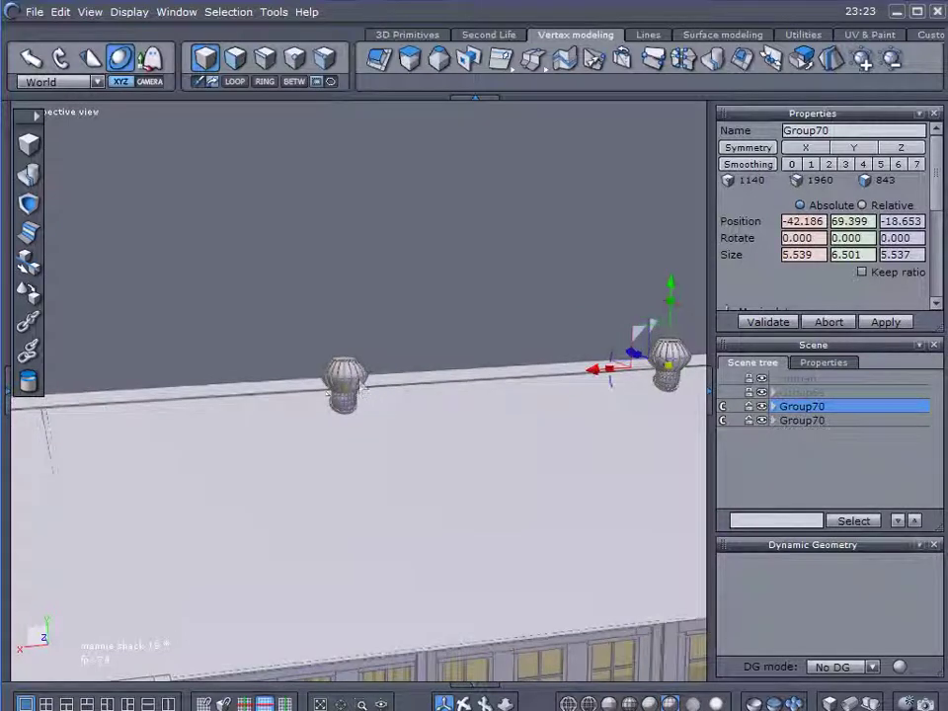
left_click(348, 381)
key("ctrl+d")
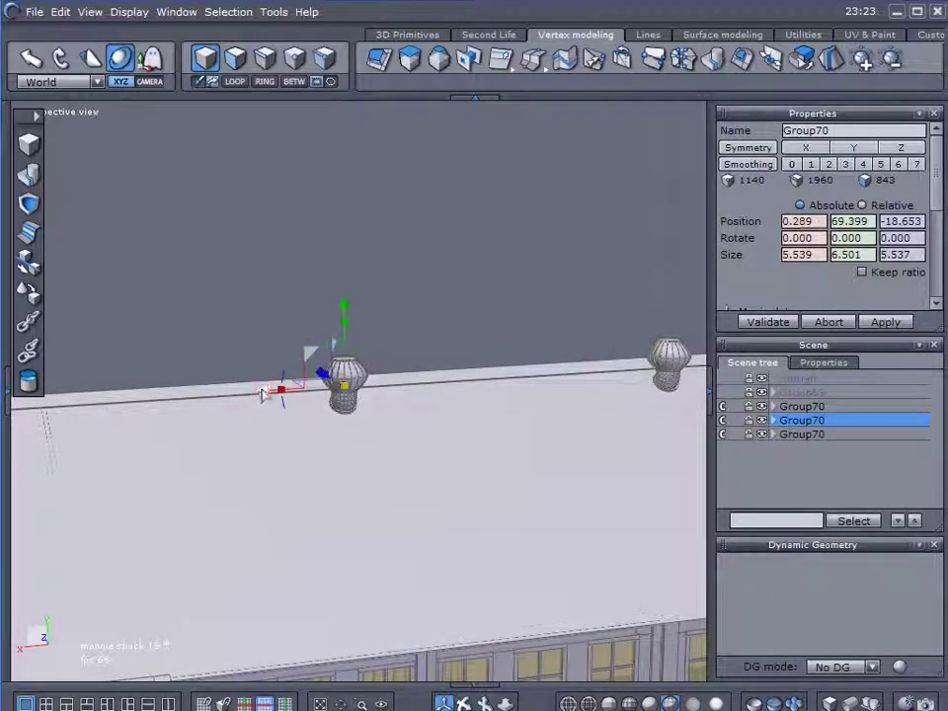
left_click_drag(265, 393, 20, 400)
middle_click_drag(159, 497, 296, 487)
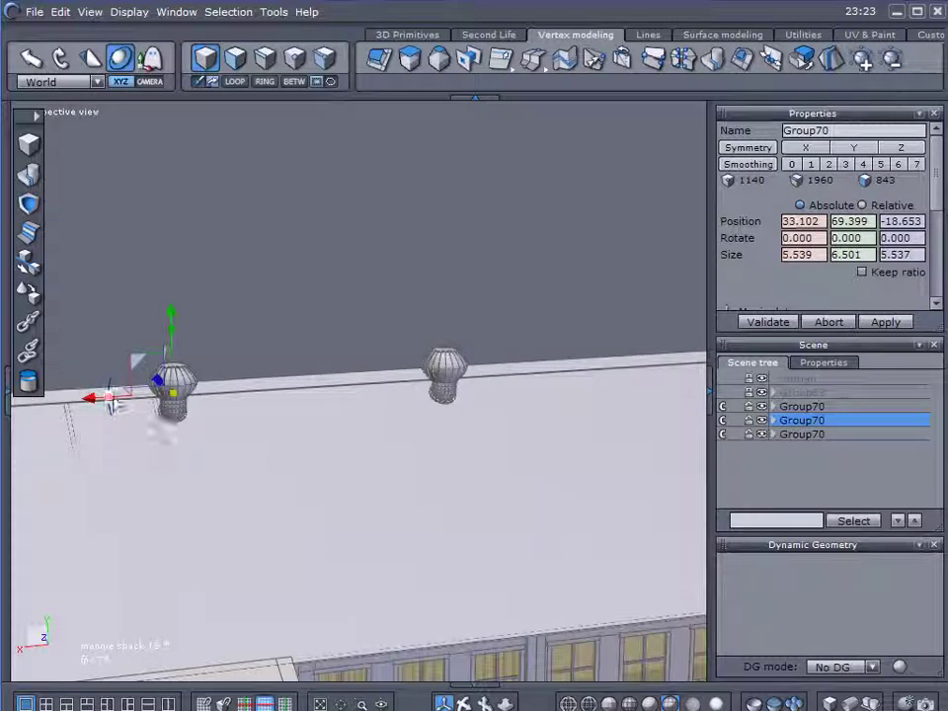
left_click_drag(92, 406, 3, 416)
scroll(314, 512, "down", 5)
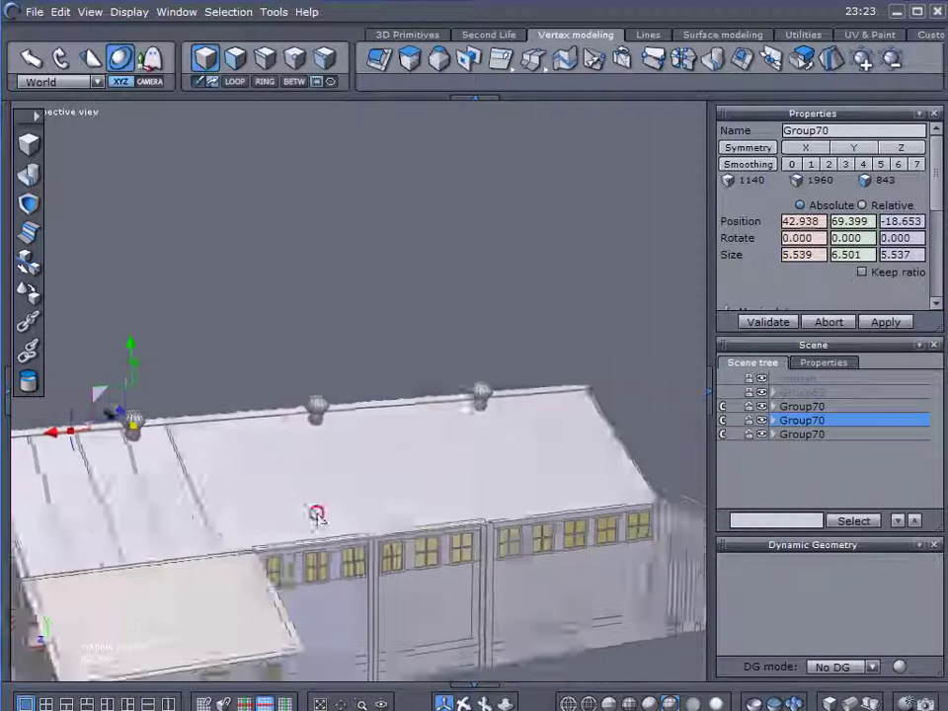
right_click_drag(317, 515, 441, 511)
scroll(442, 511, "up", 6)
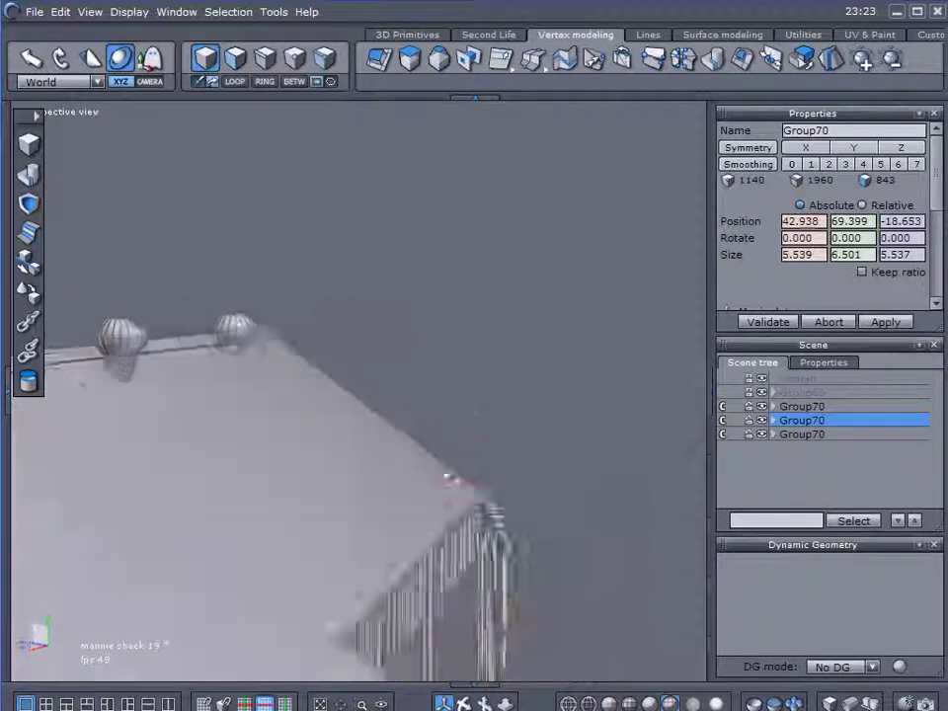
middle_click_drag(449, 479, 495, 463)
right_click_drag(495, 463, 451, 480)
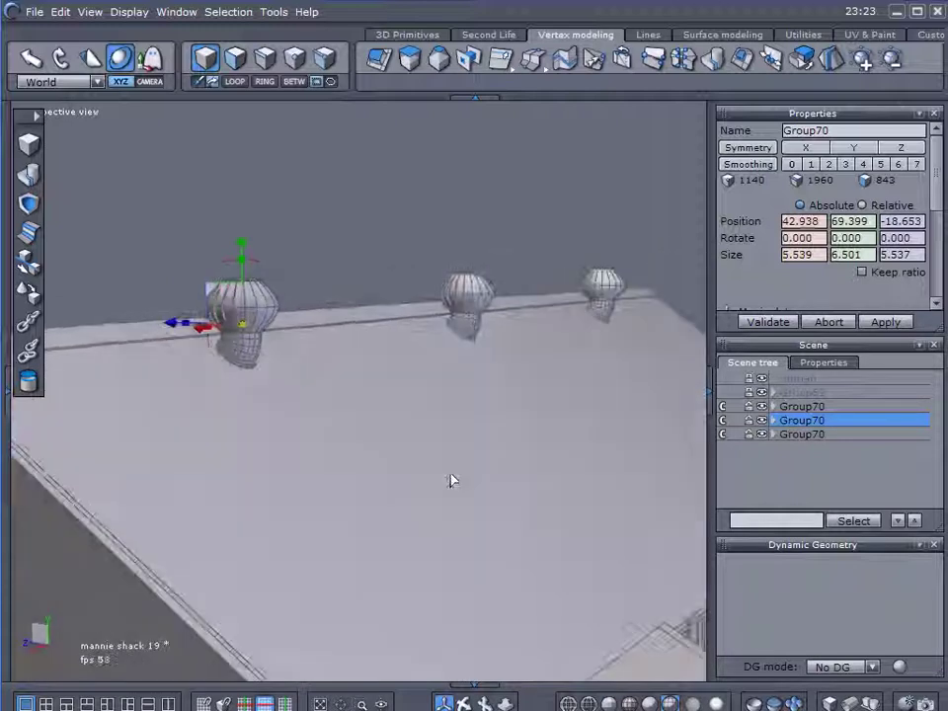
left_click(726, 458)
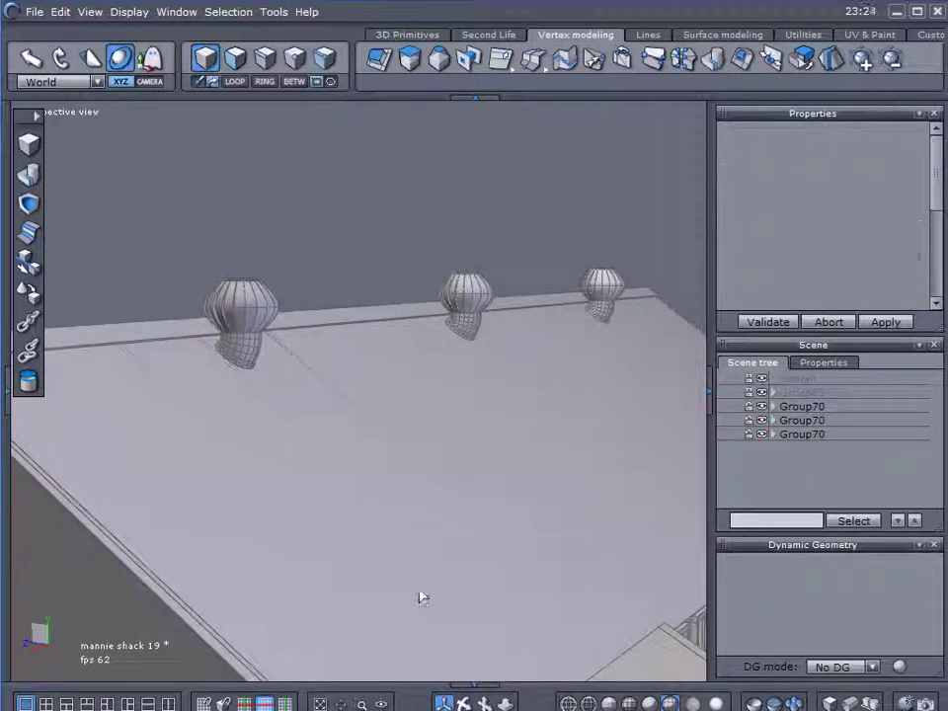